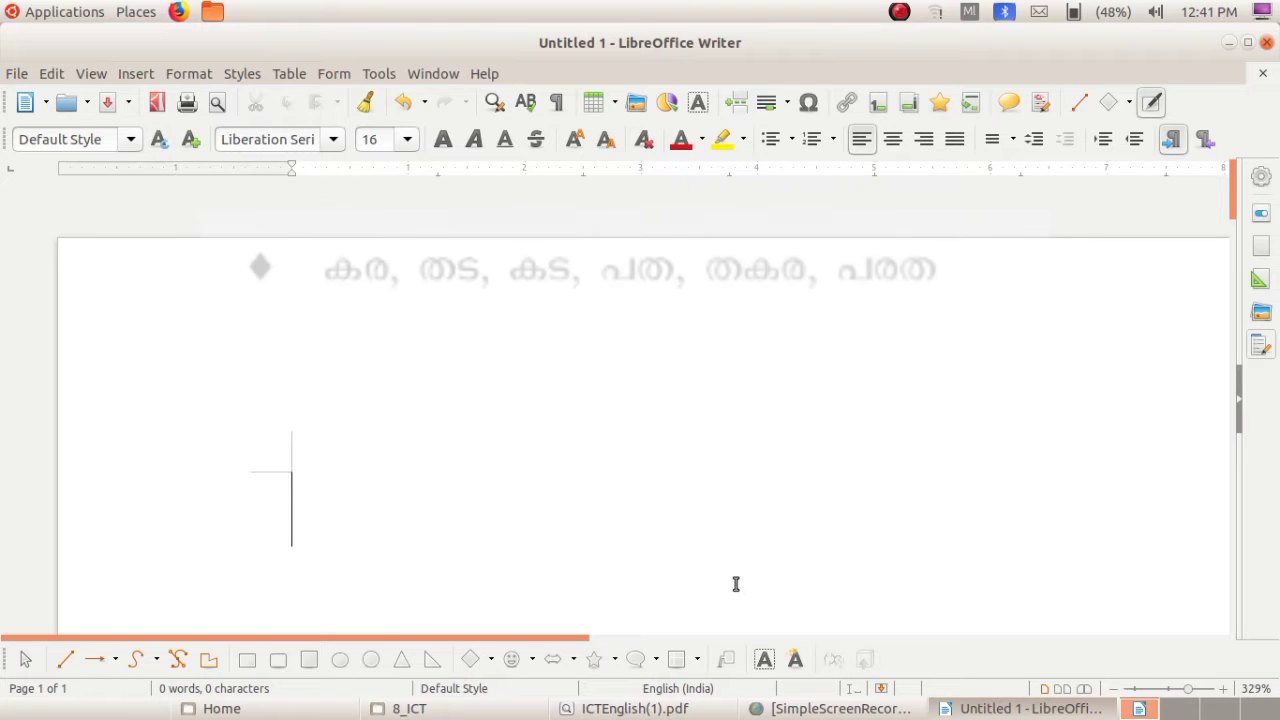
Step: Enter the Malayalam words "കര, തട, കട, " at the start of the blank document
type("ക")
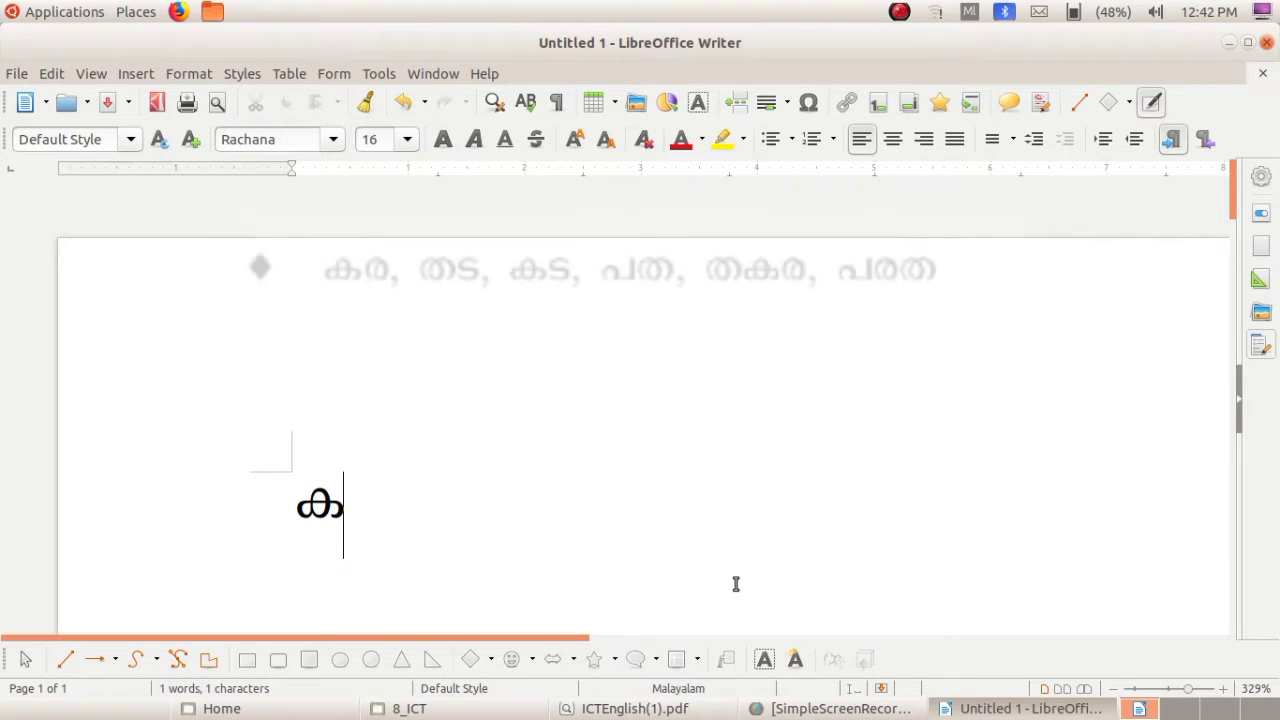
type("ര")
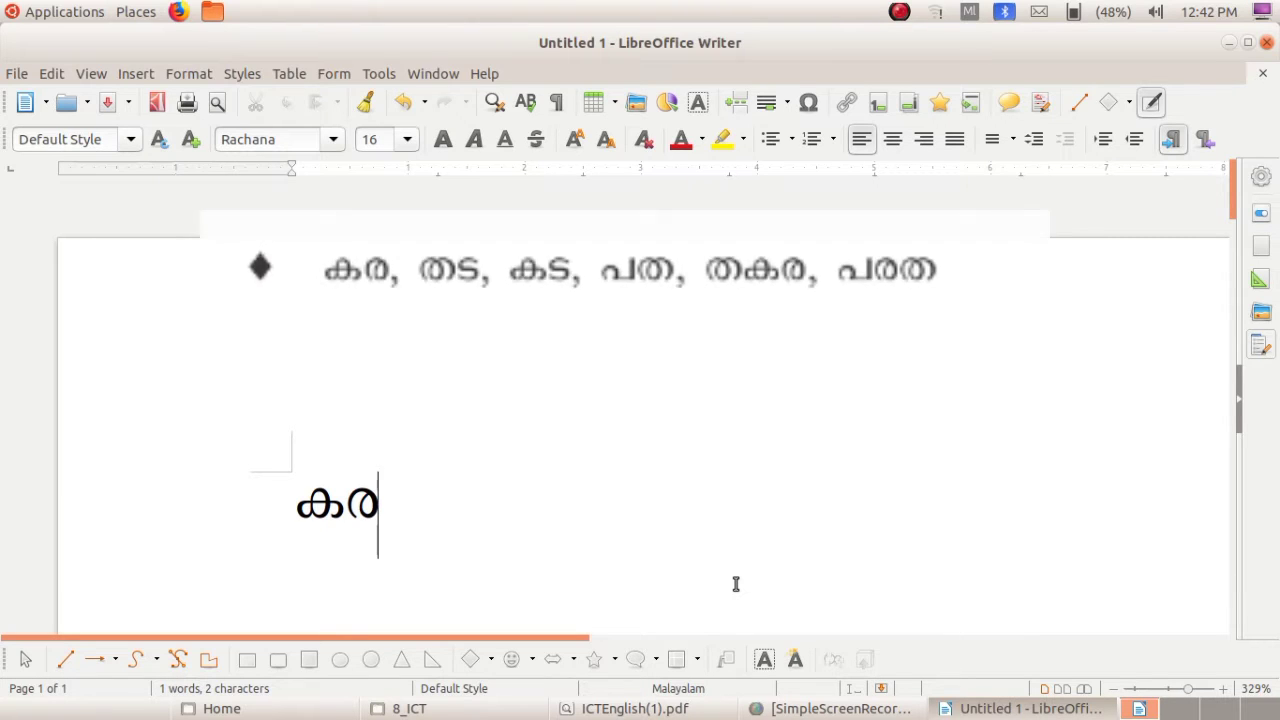
type(", ")
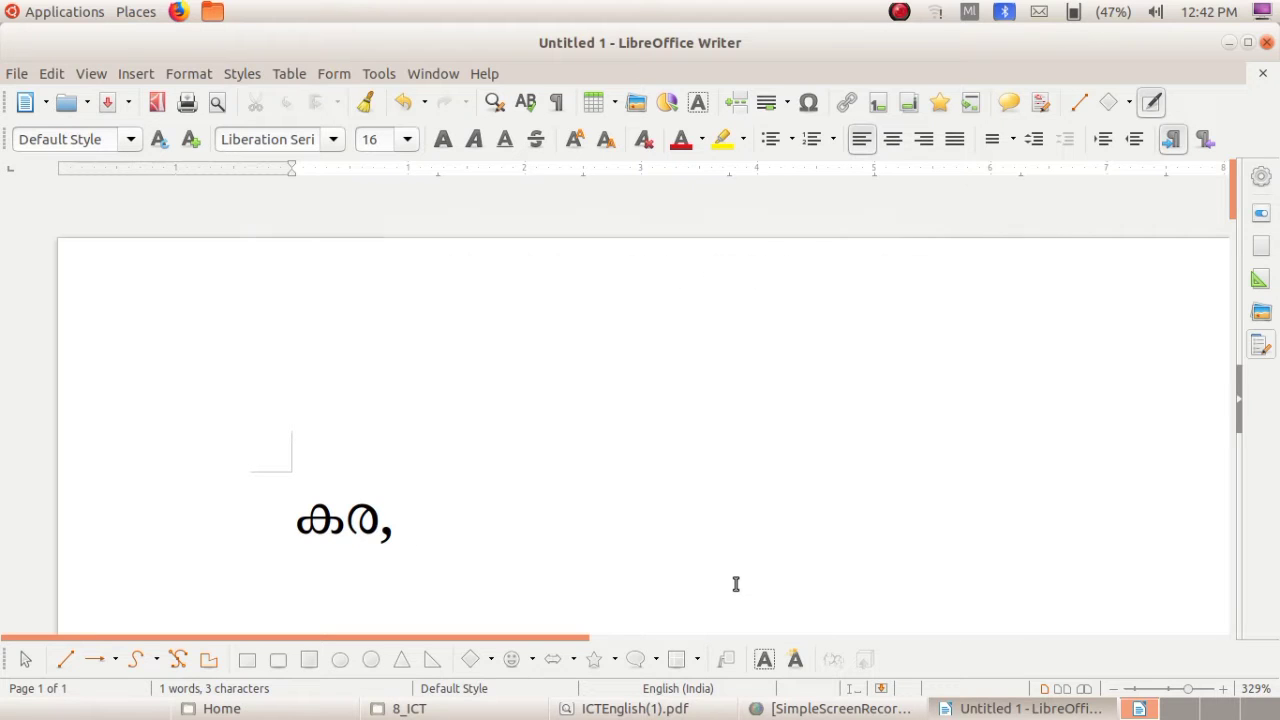
type("ത")
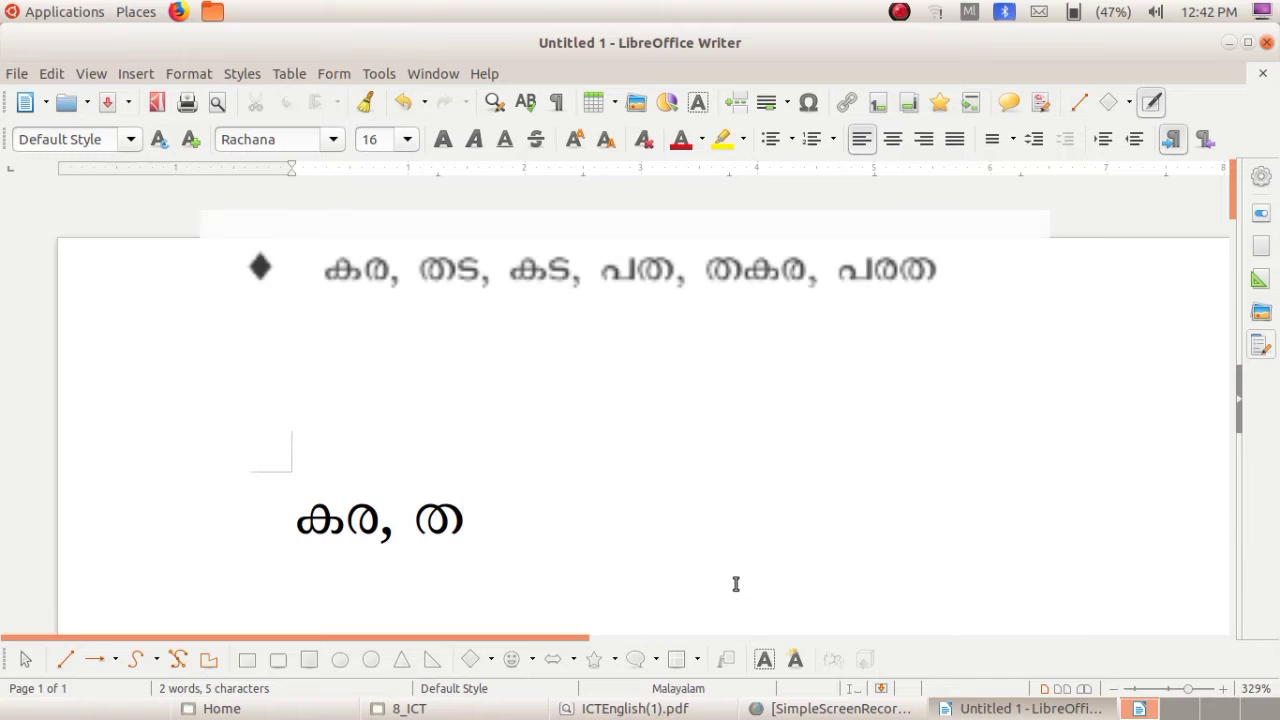
type("ട,")
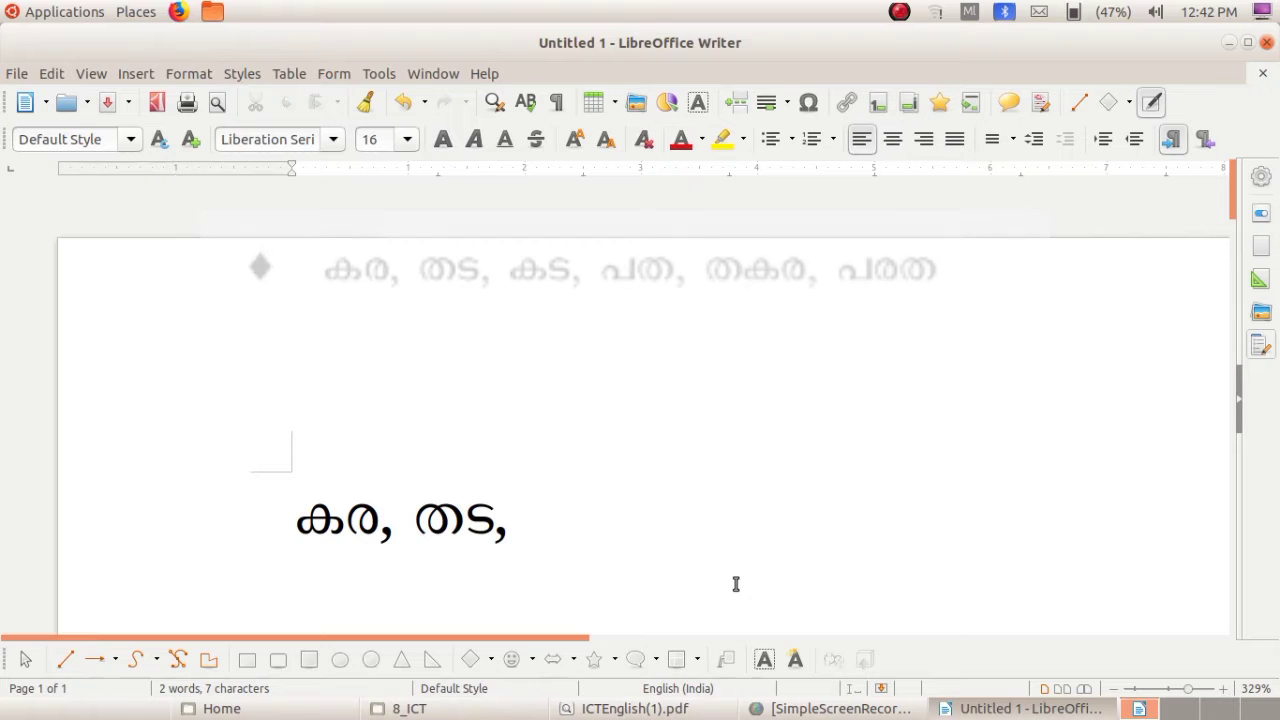
type(" ക")
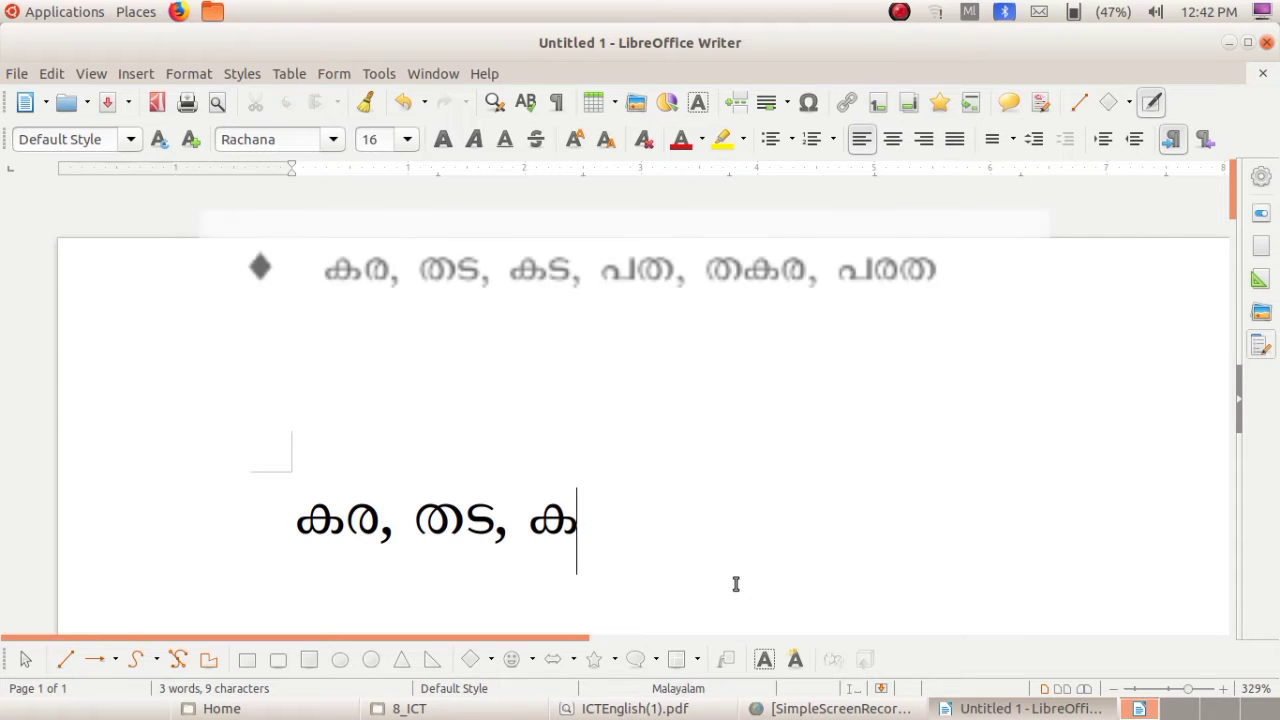
type("ട, ")
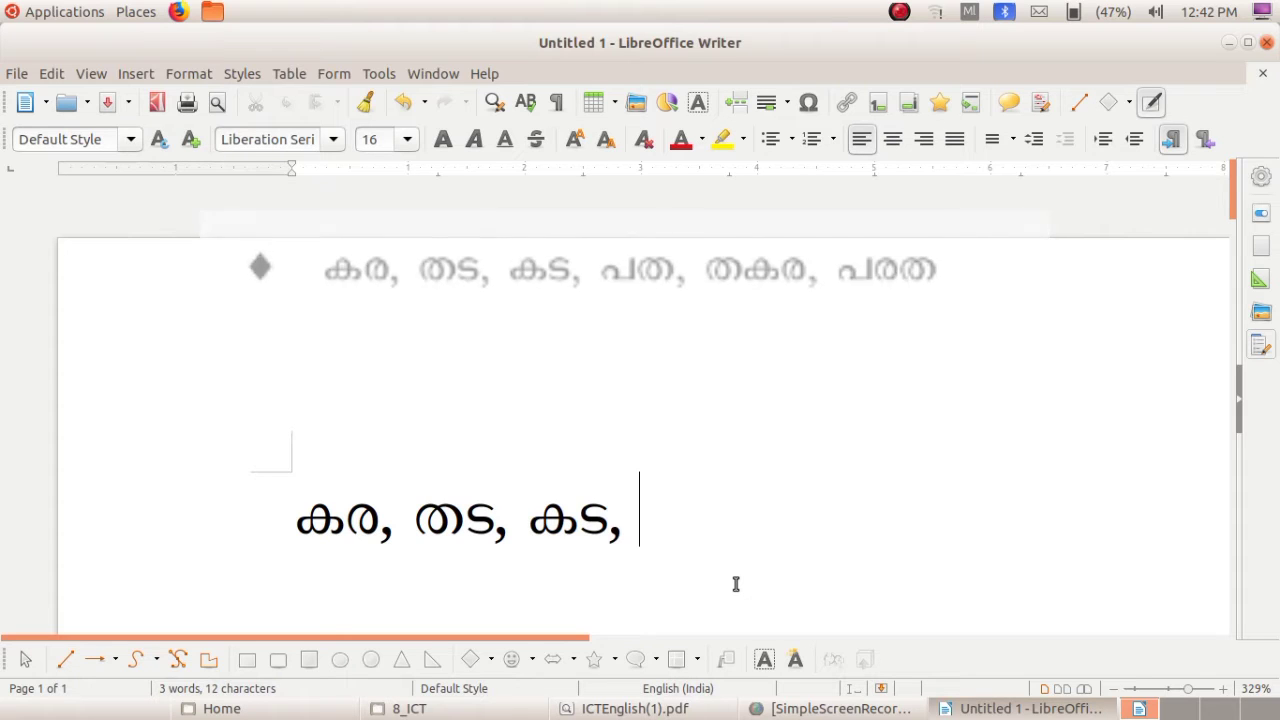
Step: Continue the same line with the Malayalam words "പത, തകര, പരത"
type("പ")
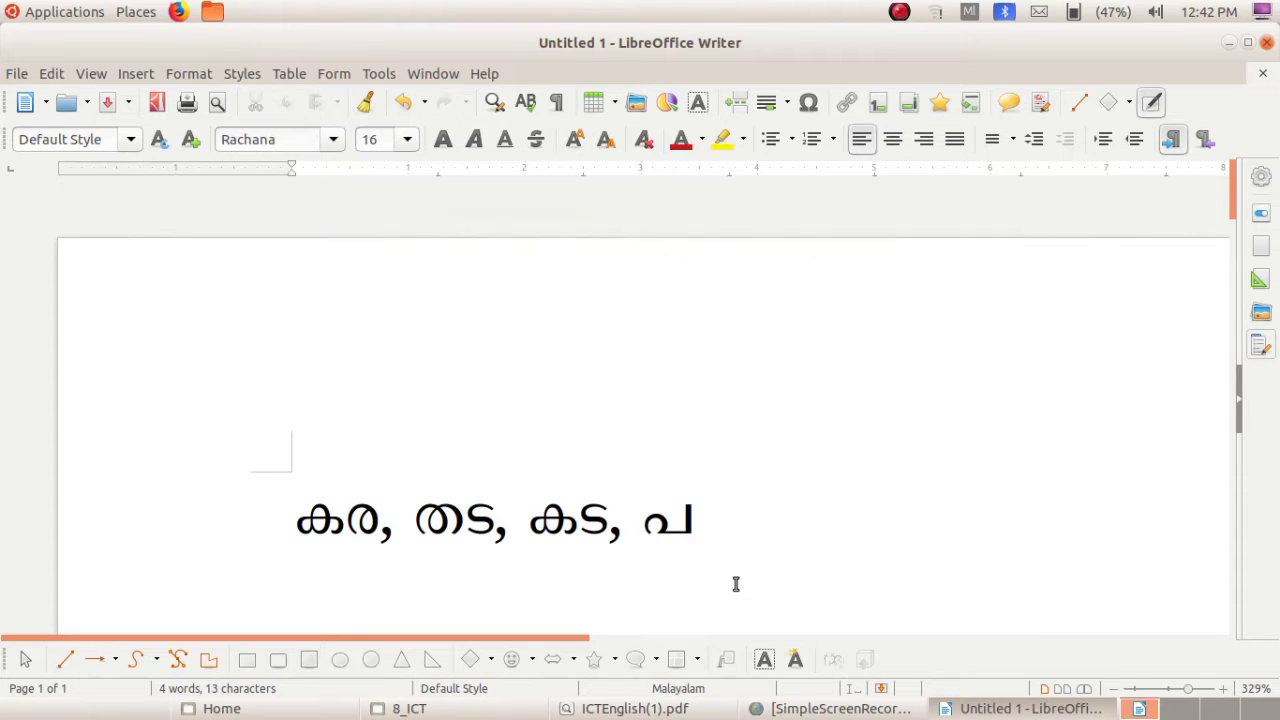
type("ത, ")
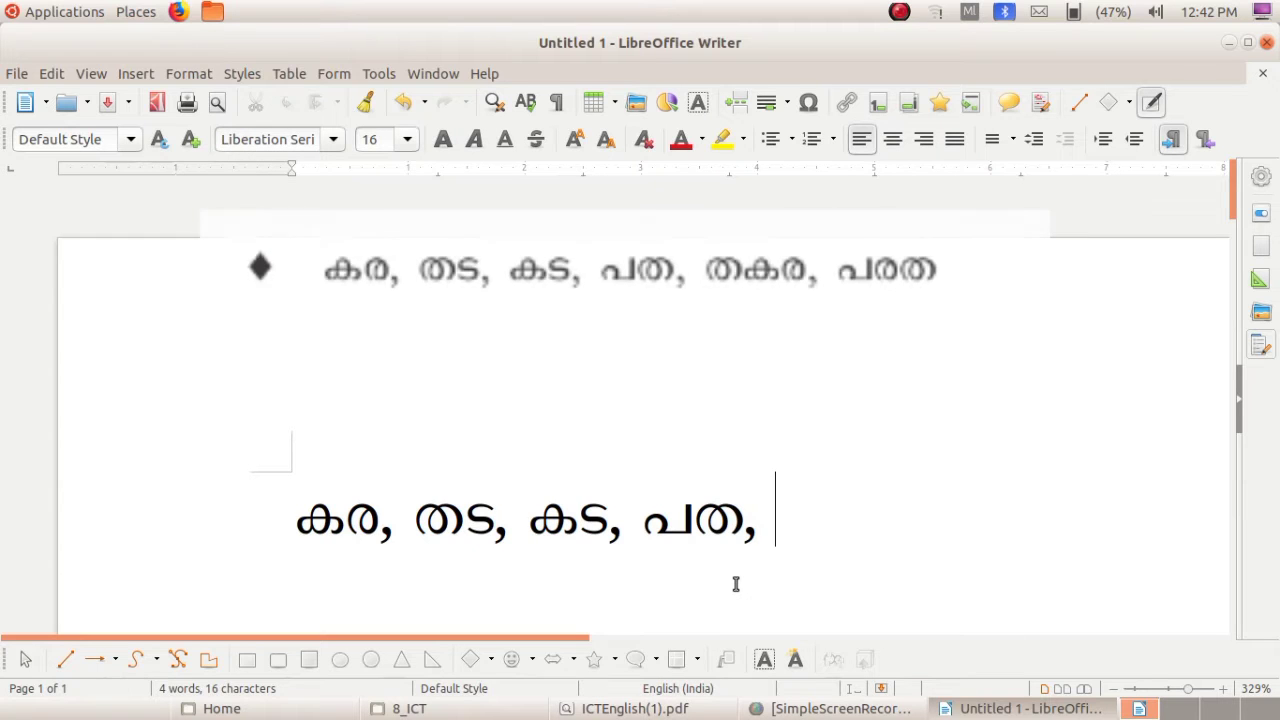
type("ത")
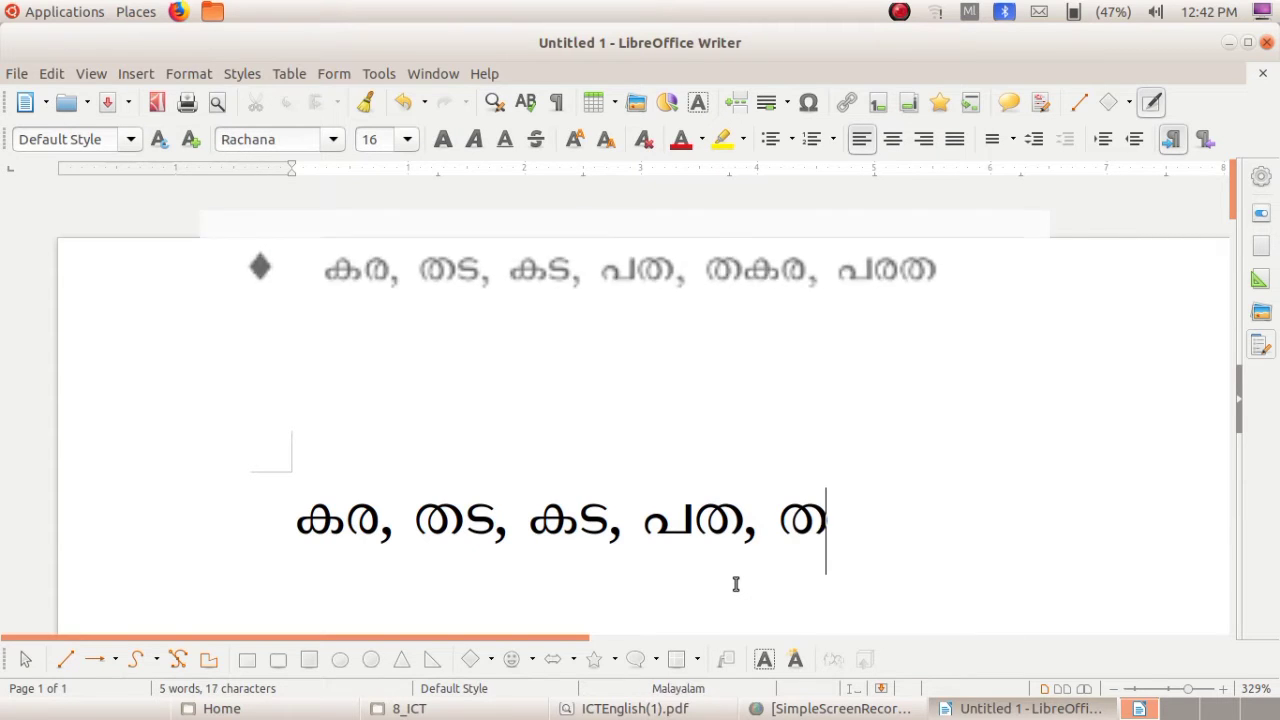
type("കര,")
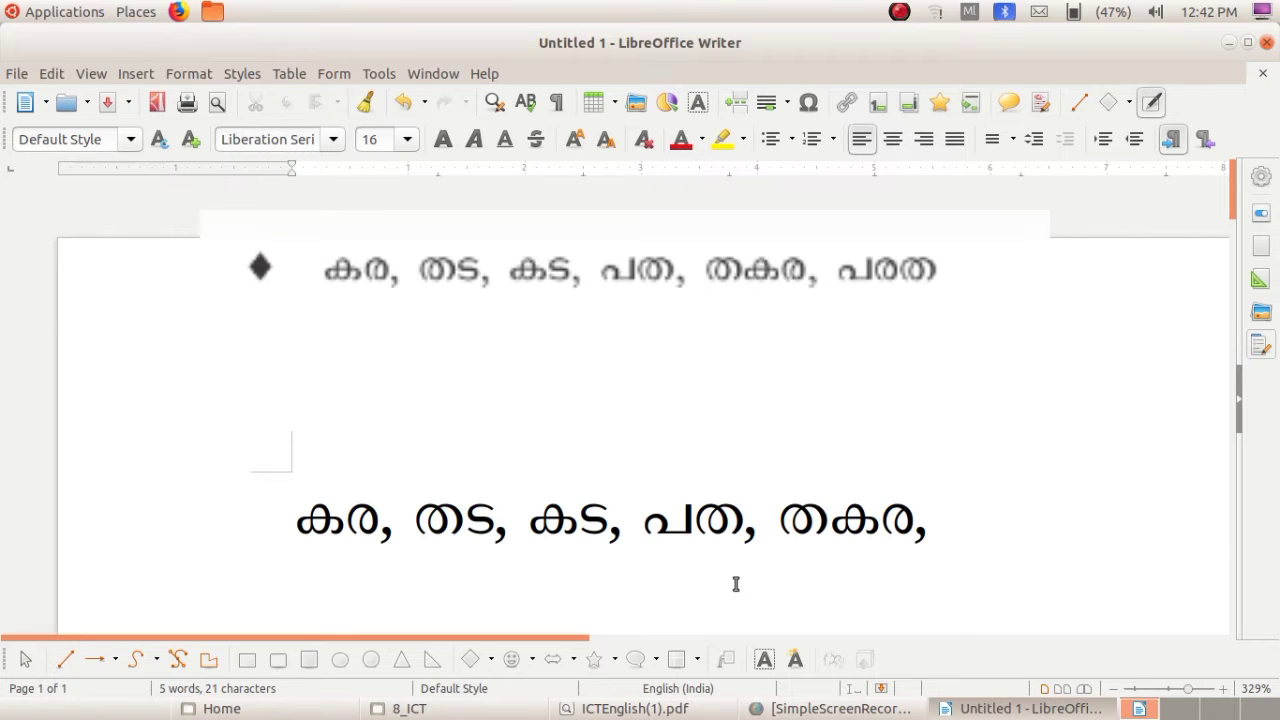
type("പര")
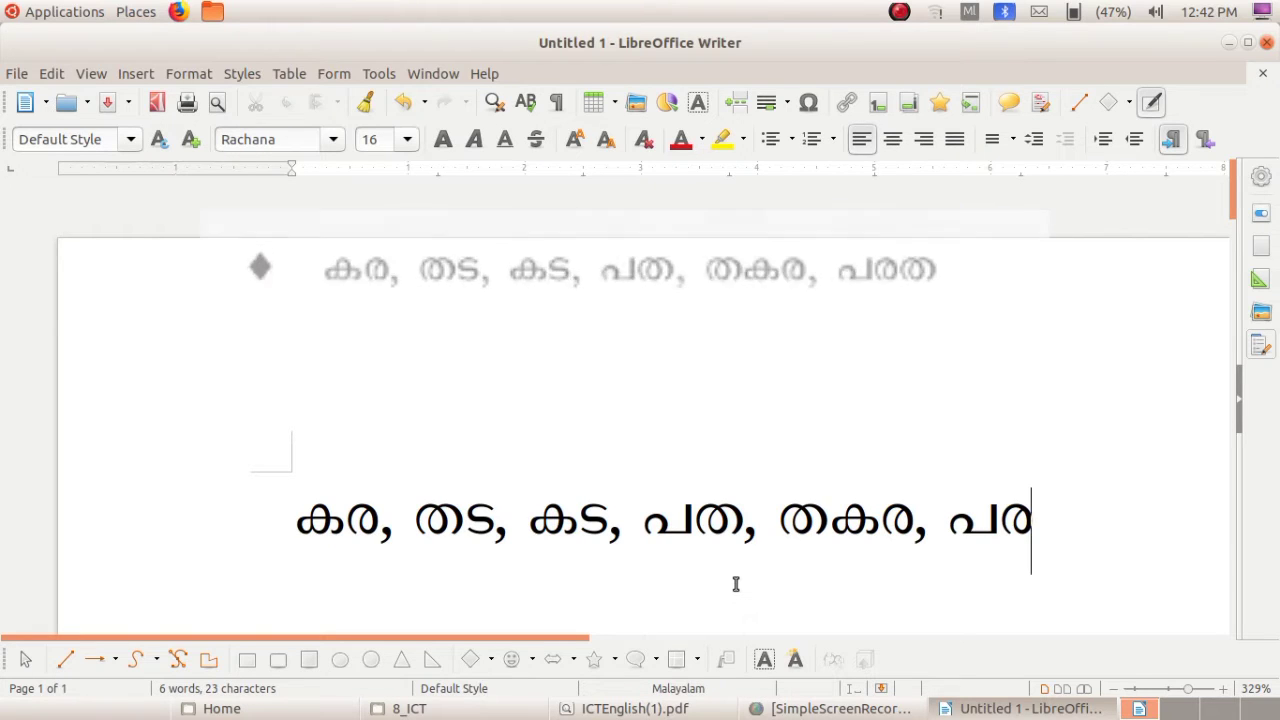
type("ത")
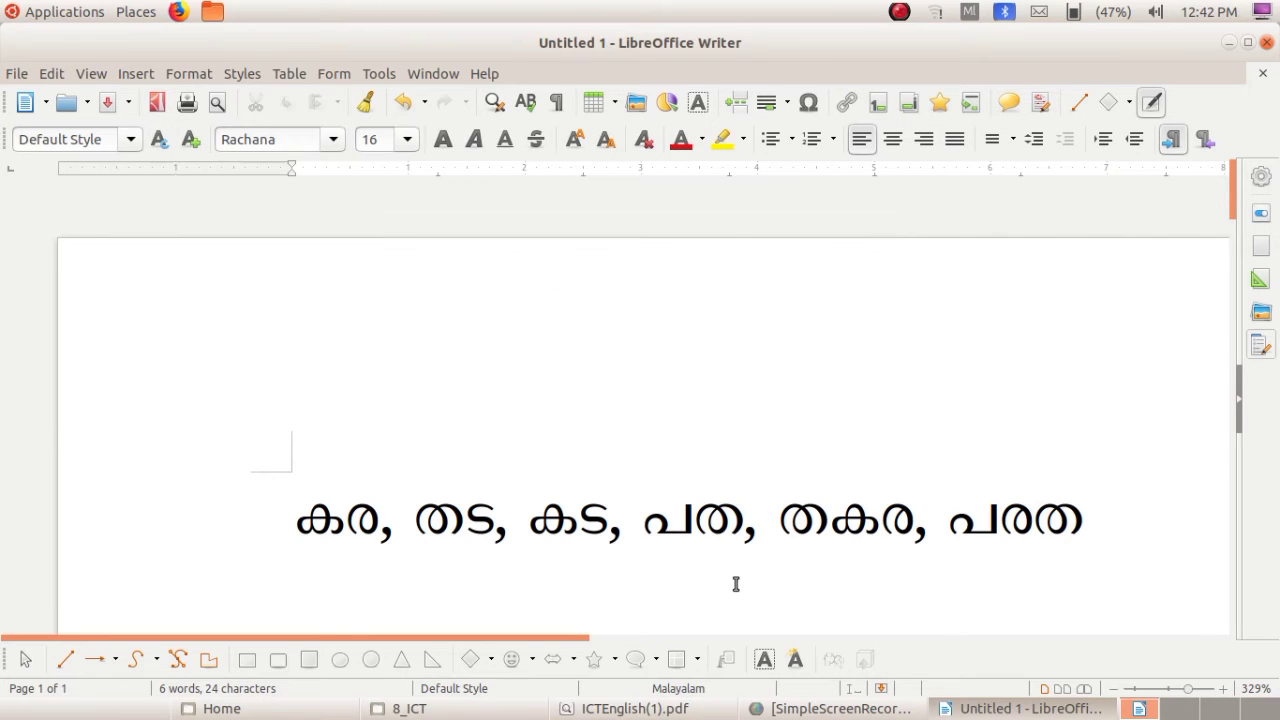
Step: Switch to ICTEnglish(1).pdf and look up the word കിരീടം in the Activity 3.1 word list
left_click(630, 708)
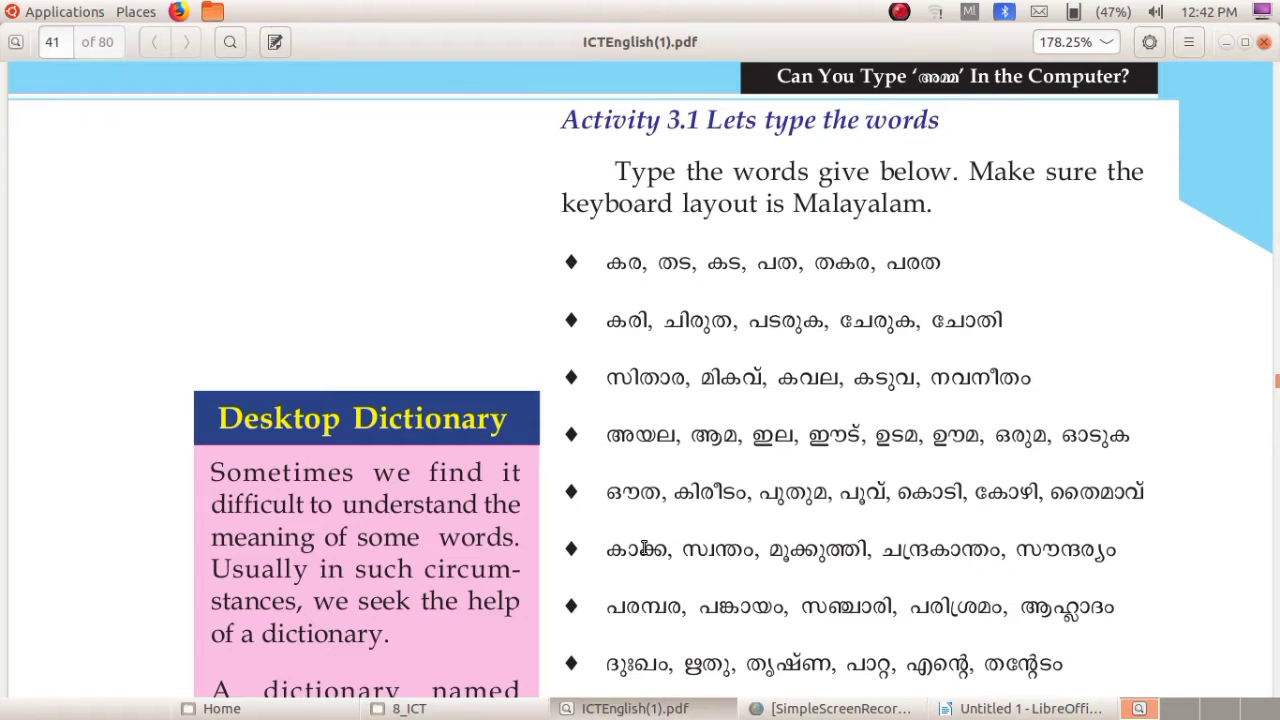
scroll(643, 548, "down", 1)
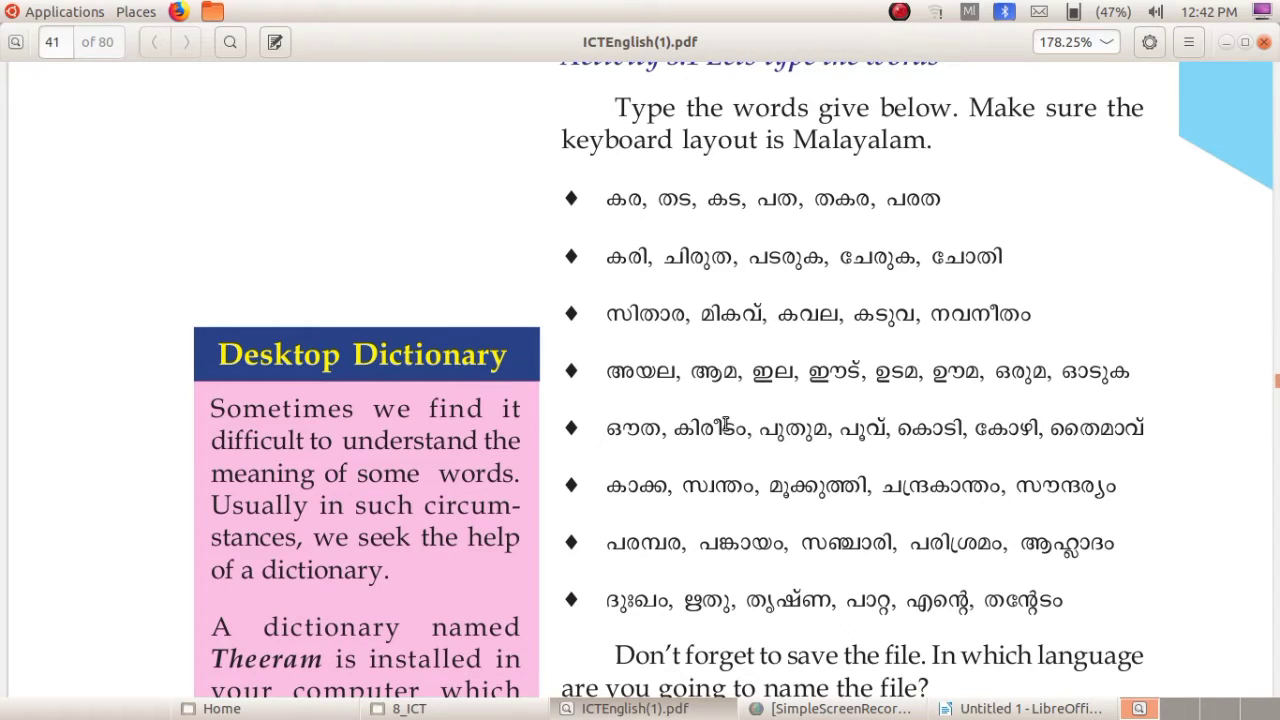
double_click(714, 424)
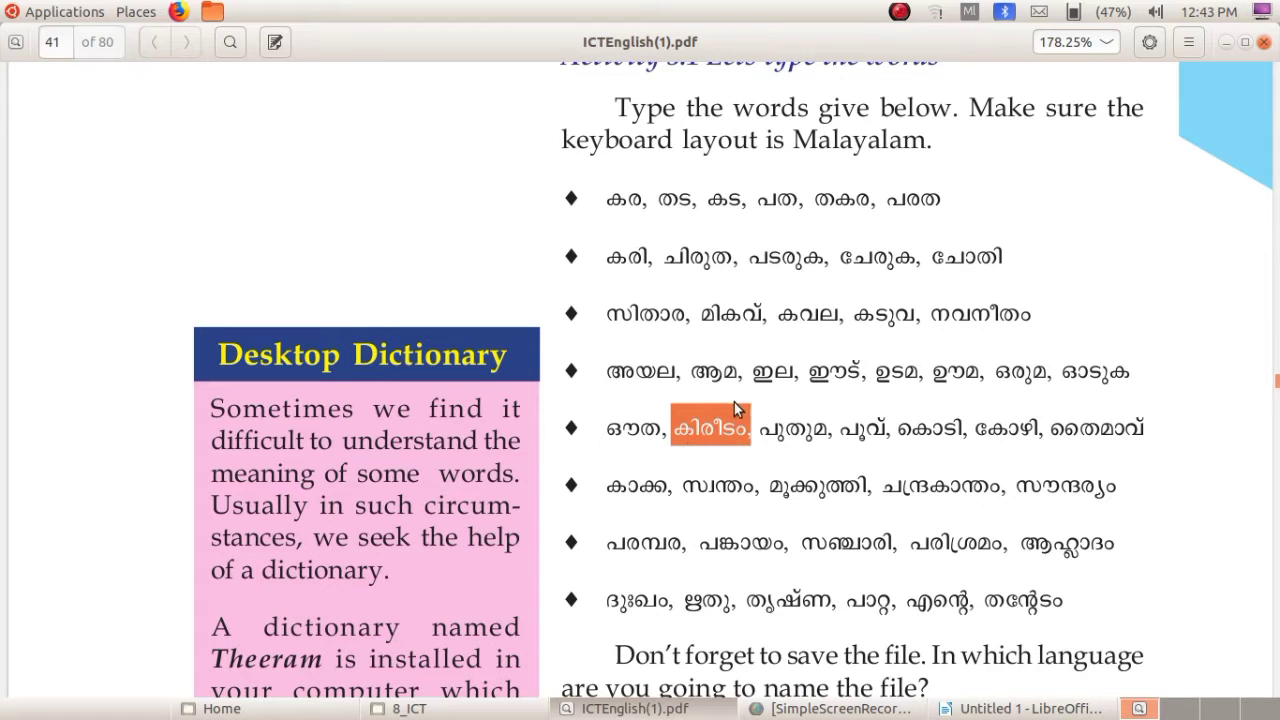
left_click(742, 572)
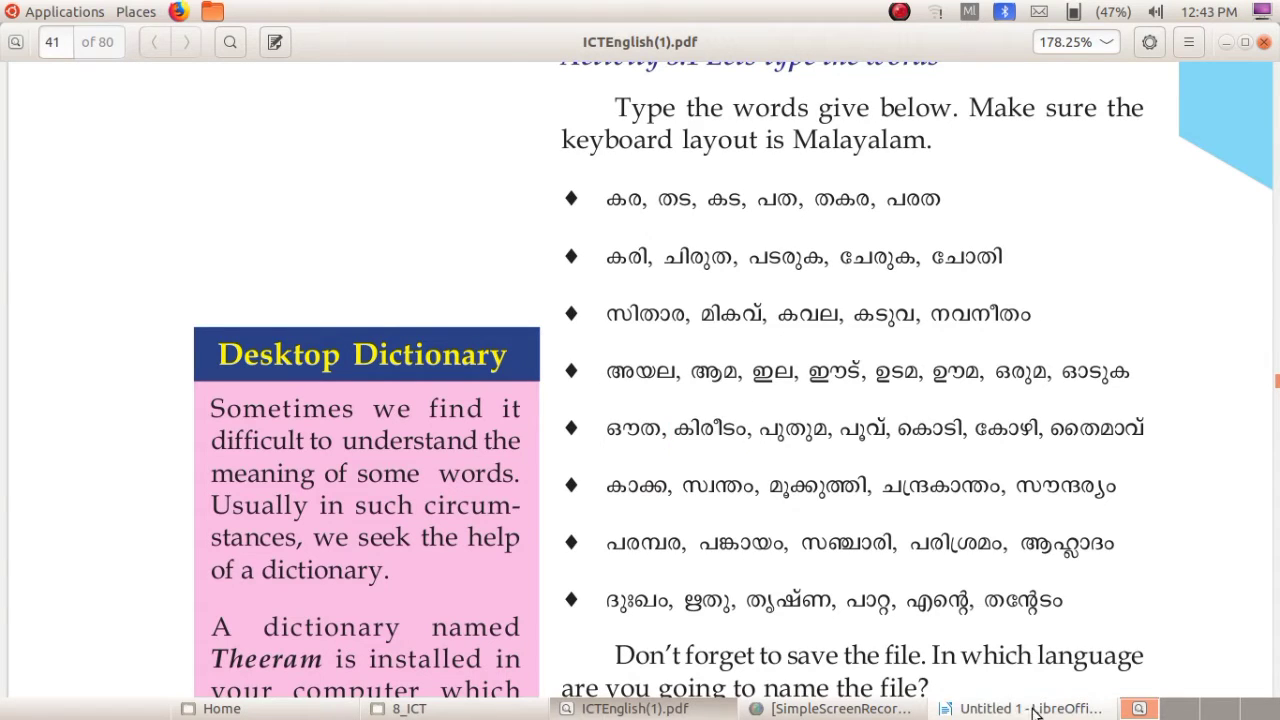
Step: Return to the LibreOffice Writer document and enter the word കിരീടം on a new line below the first
key("alt+Tab")
key("Return")
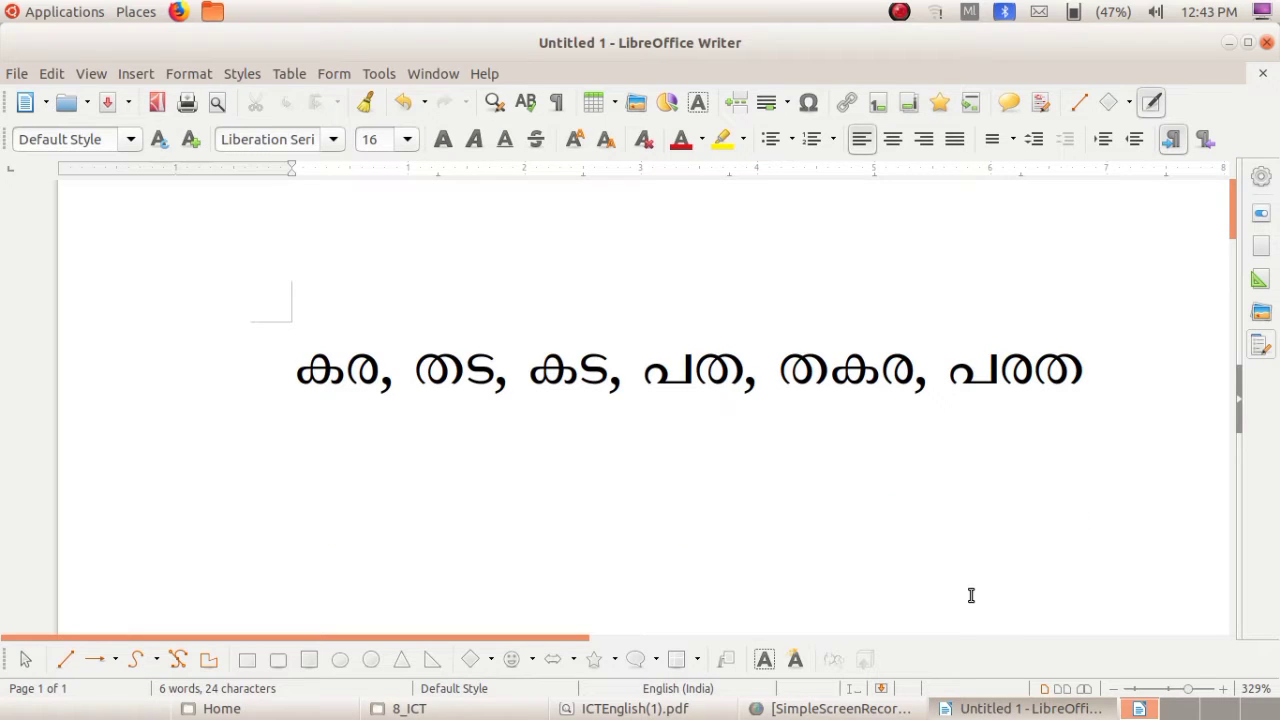
type("ക")
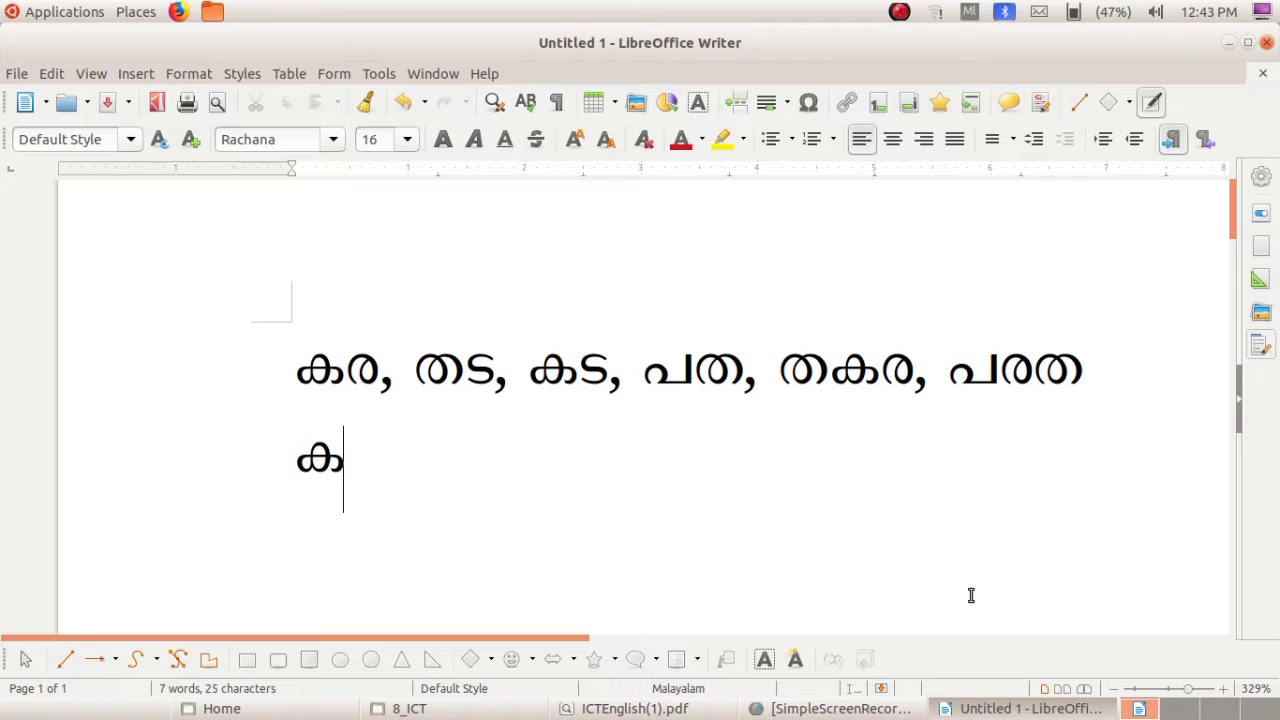
type("ിര")
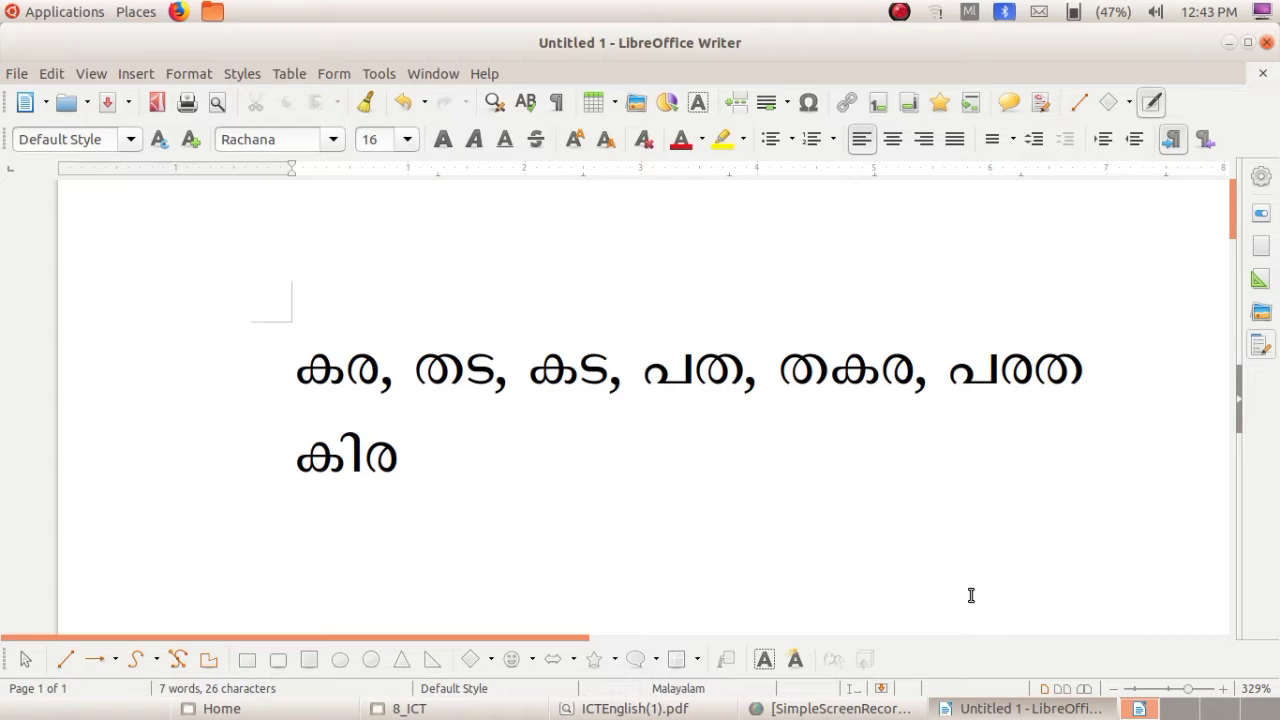
type("ീട")
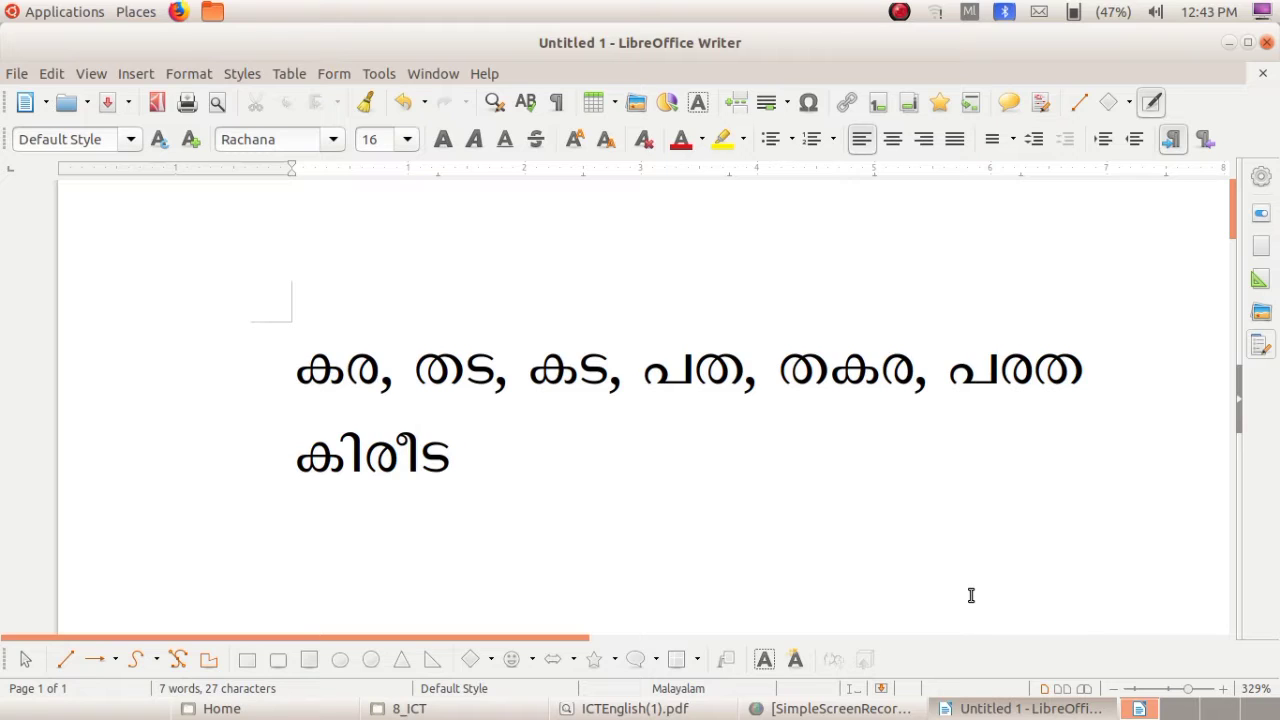
type("ം")
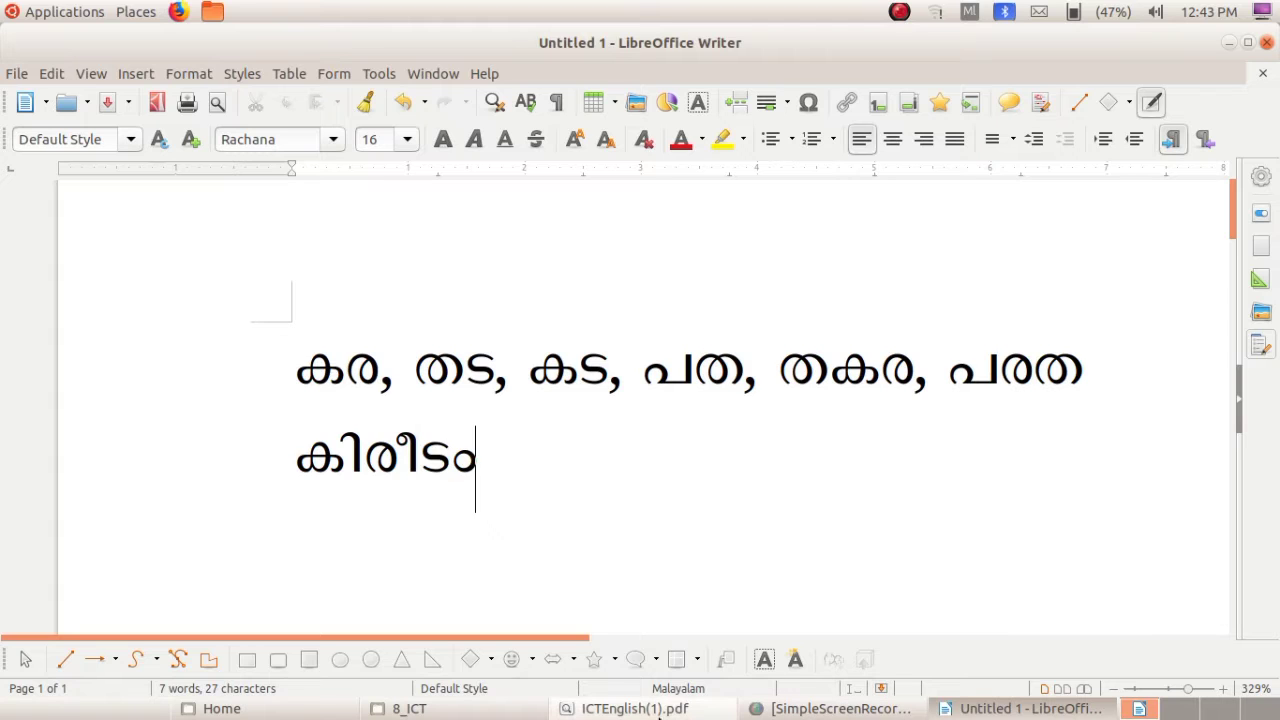
Step: Switch to ICTEnglish(1).pdf and examine the table of special keys for chillaksharangal below the word lists
left_click(668, 710)
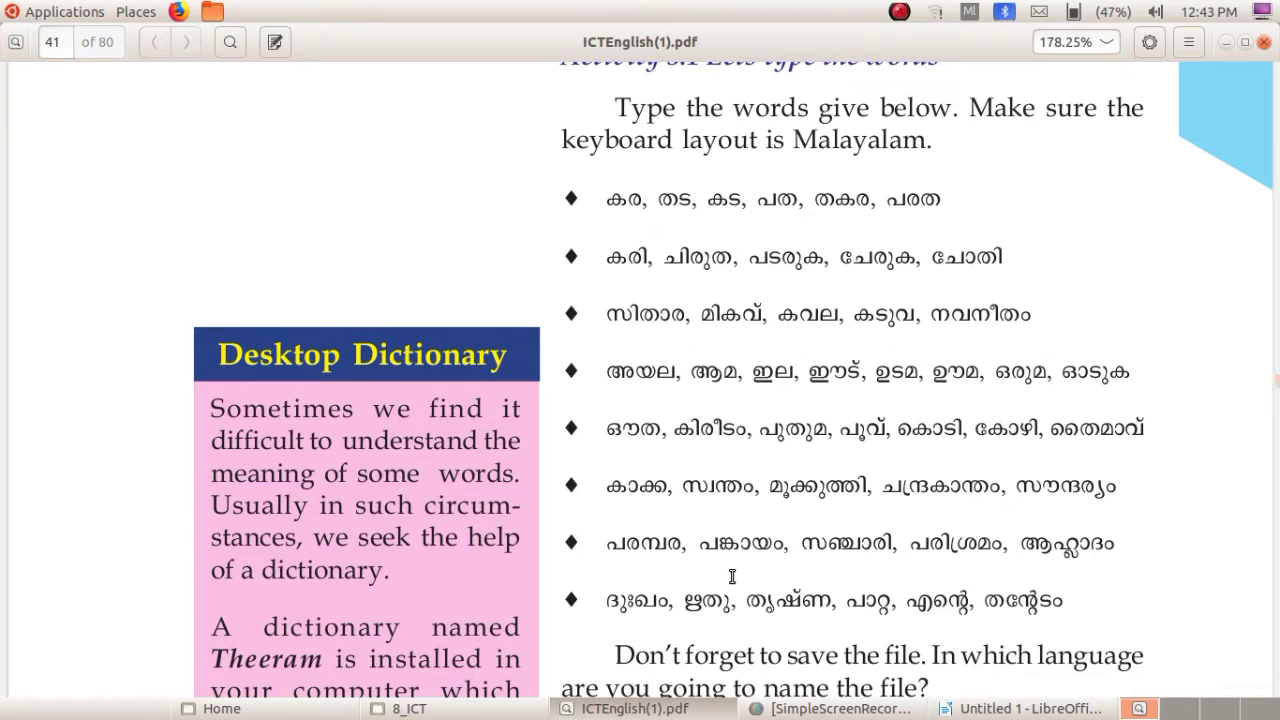
scroll(732, 577, "down", 4)
scroll(732, 577, "down", 1)
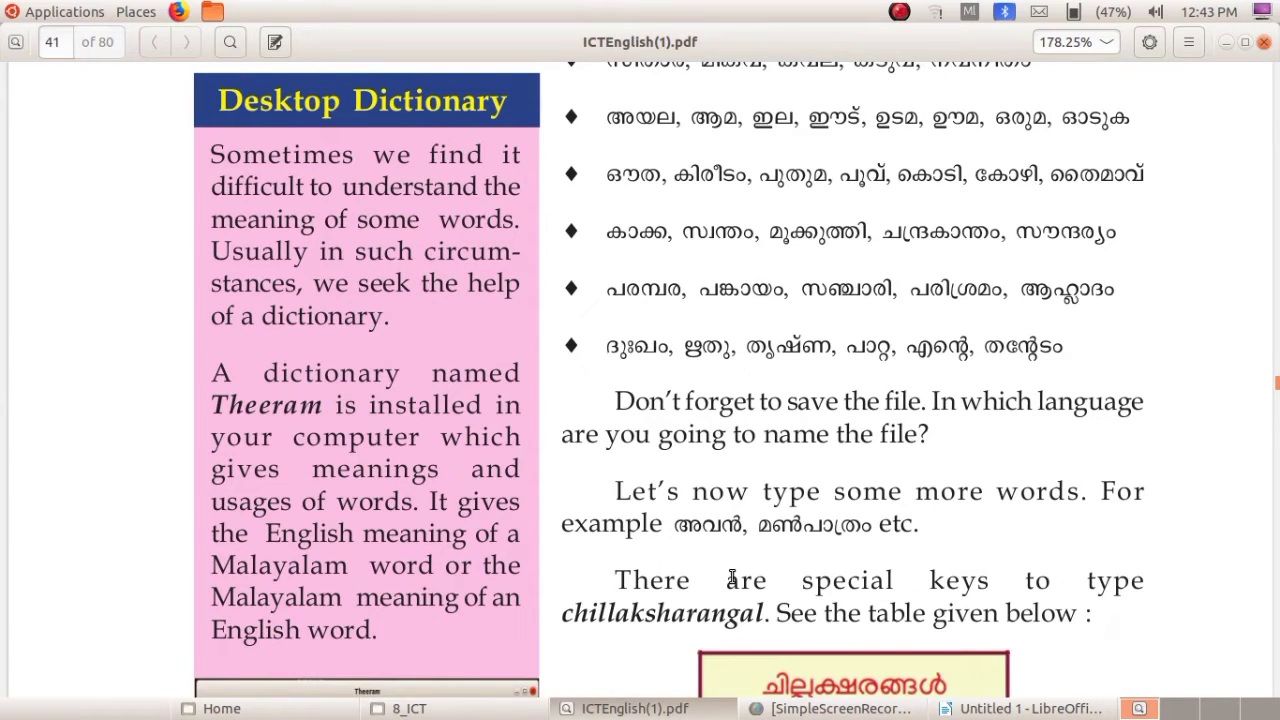
scroll(732, 577, "down", 1)
scroll(731, 580, "down", 3)
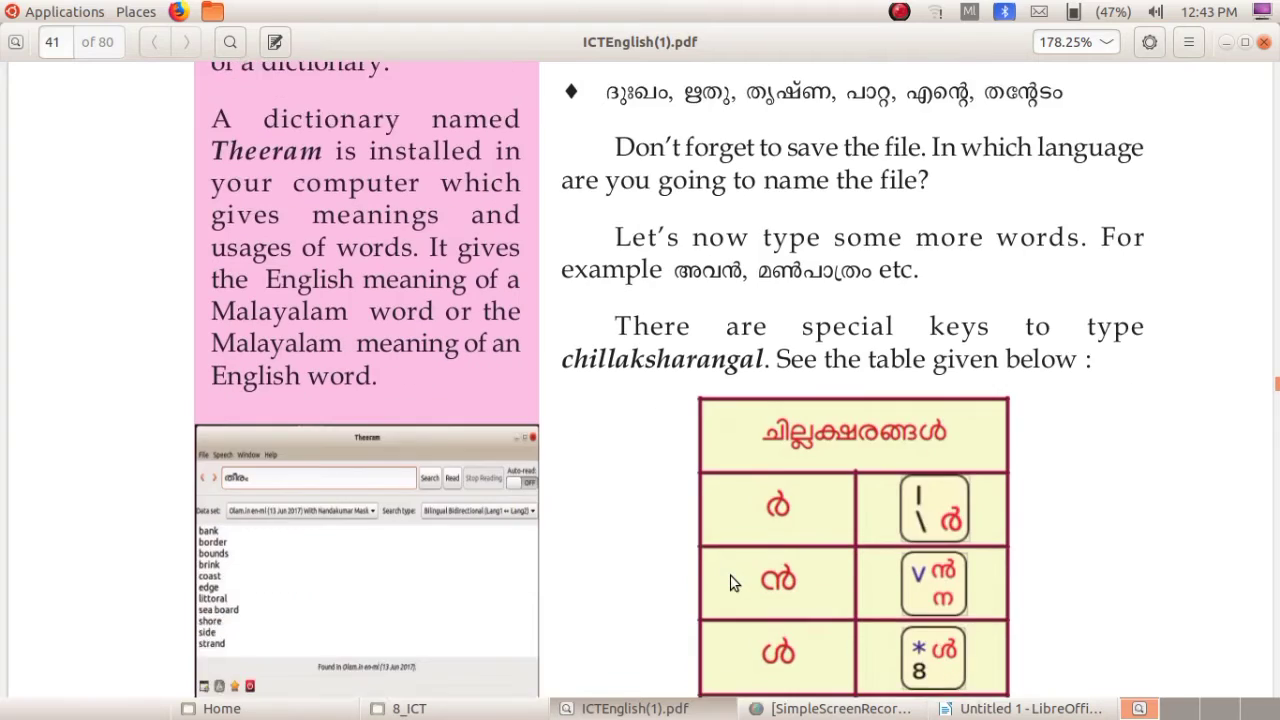
scroll(730, 583, "down", 3)
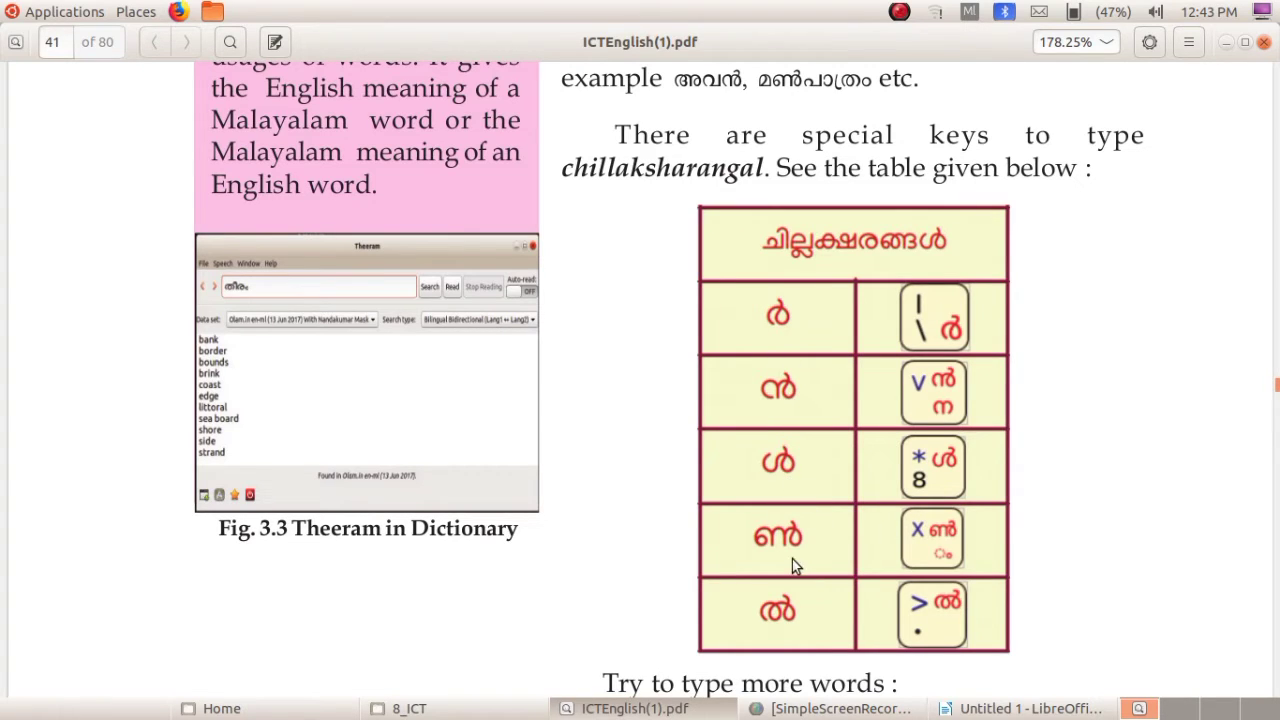
Step: Return to the LibreOffice Writer document and enter the chillu letters ൻ, ൾ and ൽ on separate lines below കിരീടം
left_click(1030, 708)
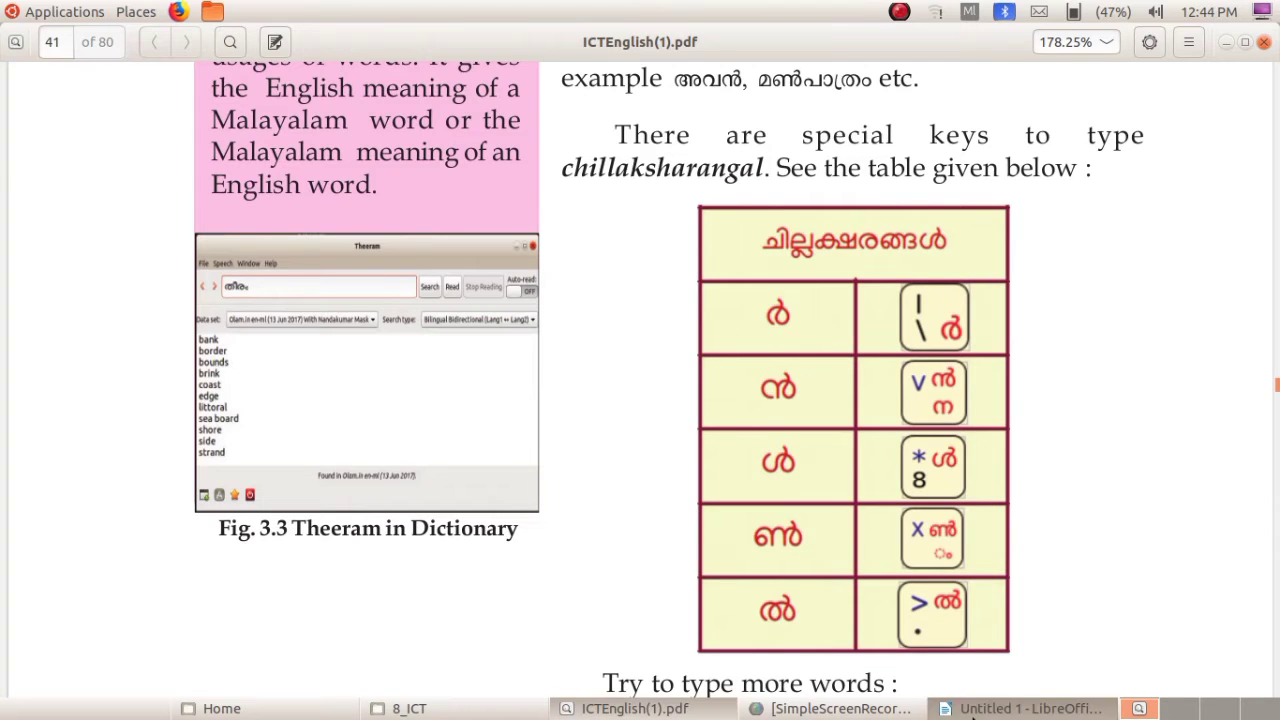
key("Return")
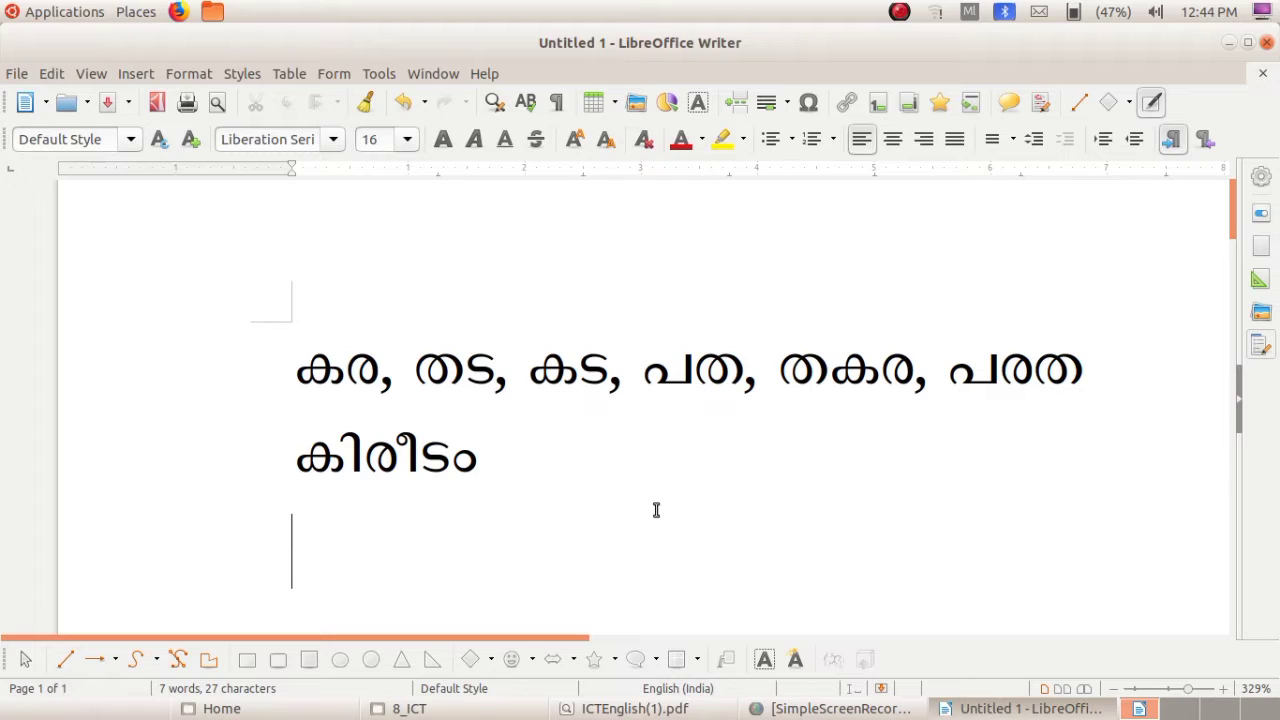
type("ന്")
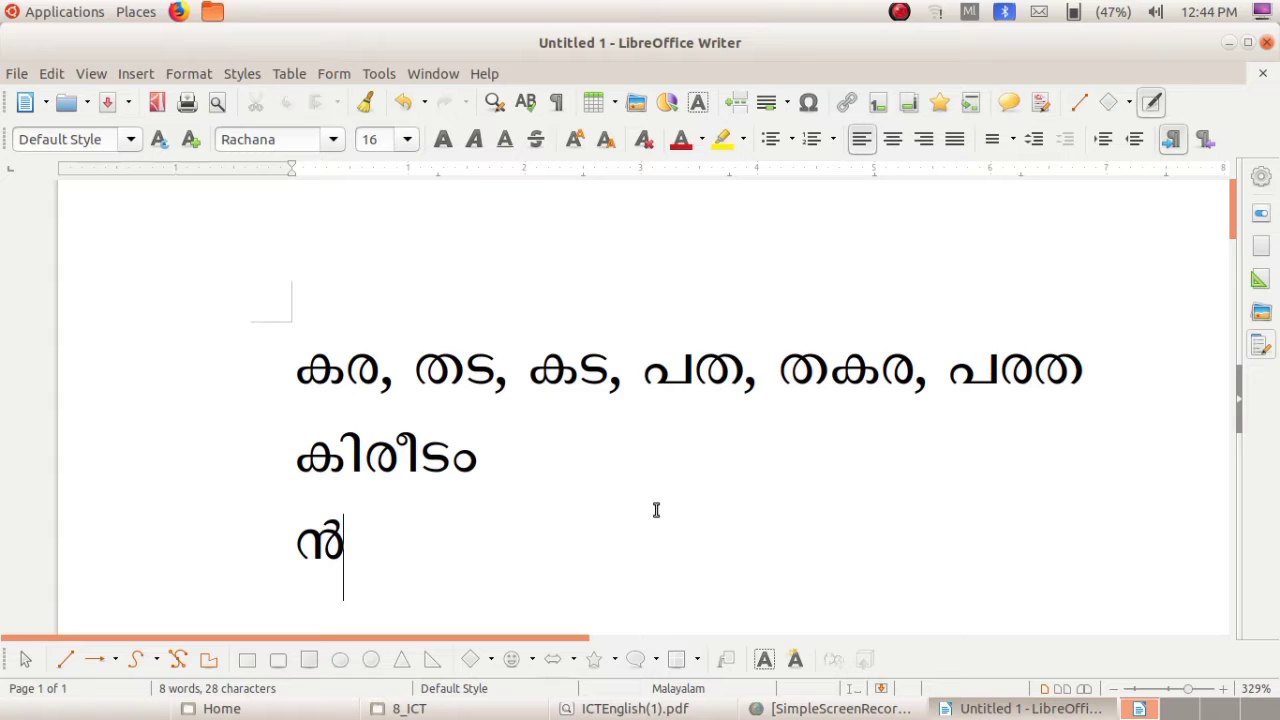
key("Return")
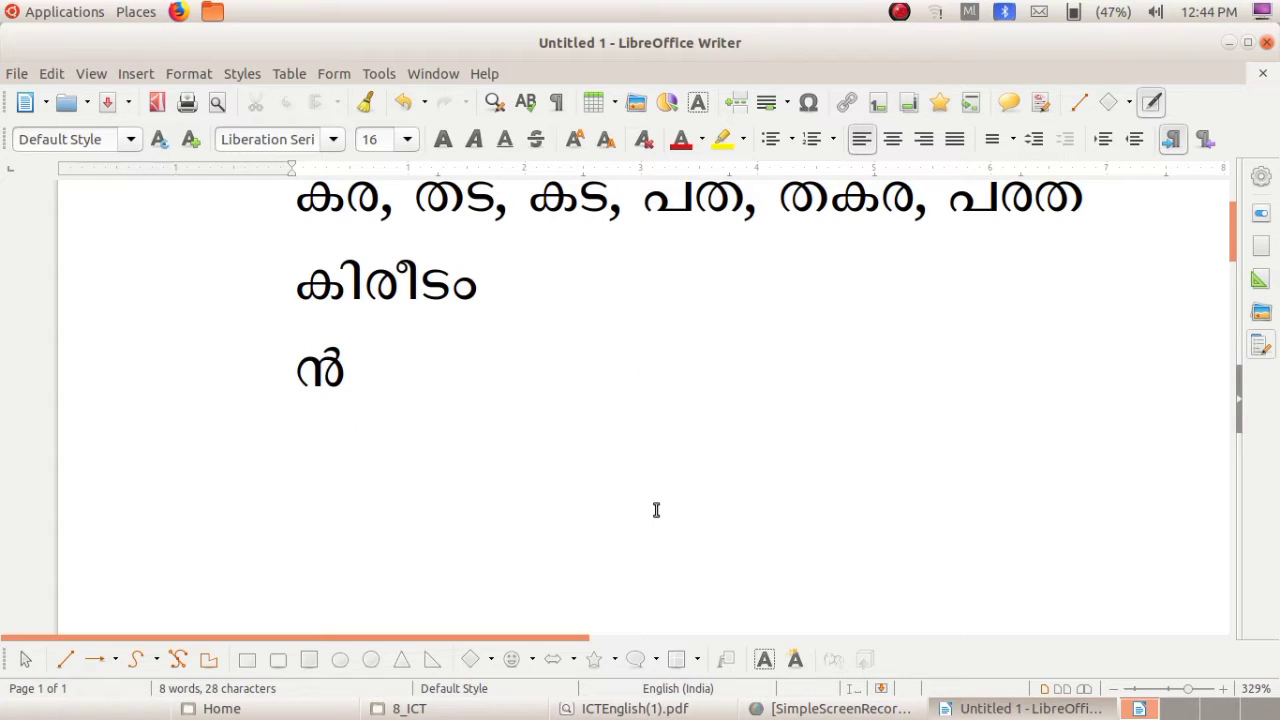
type("ൾ")
key("Return")
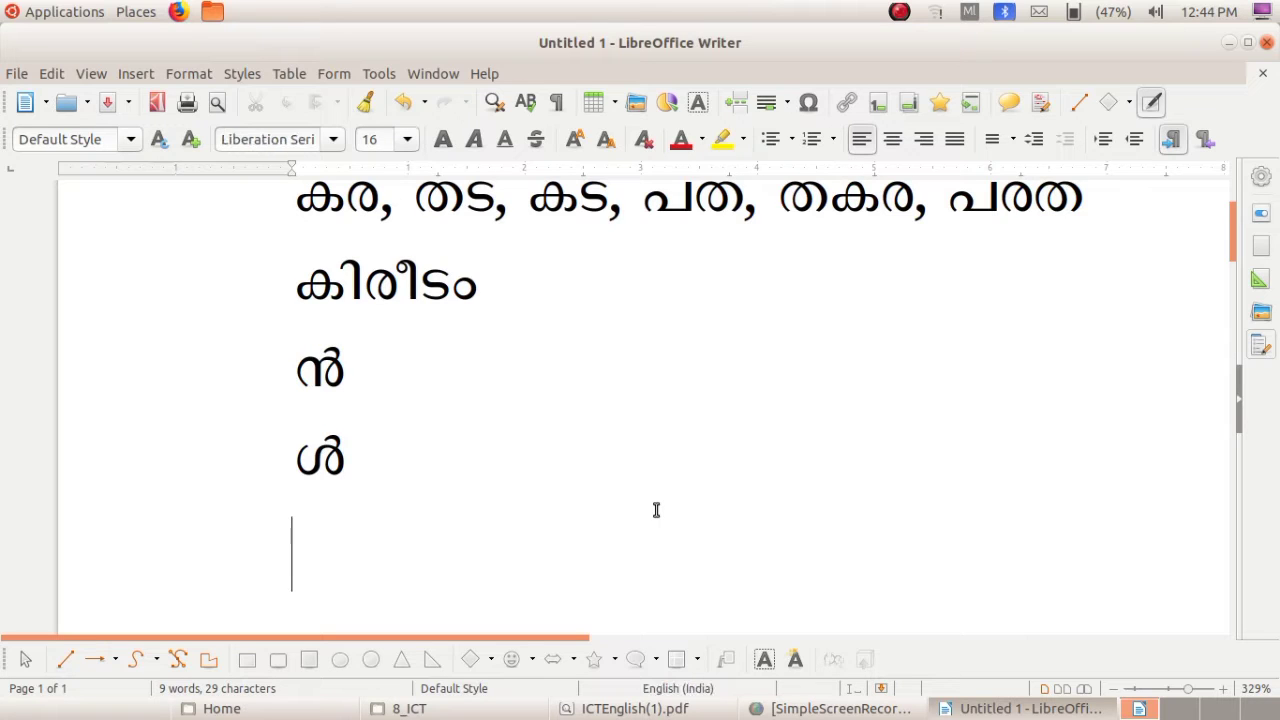
type("ൽ")
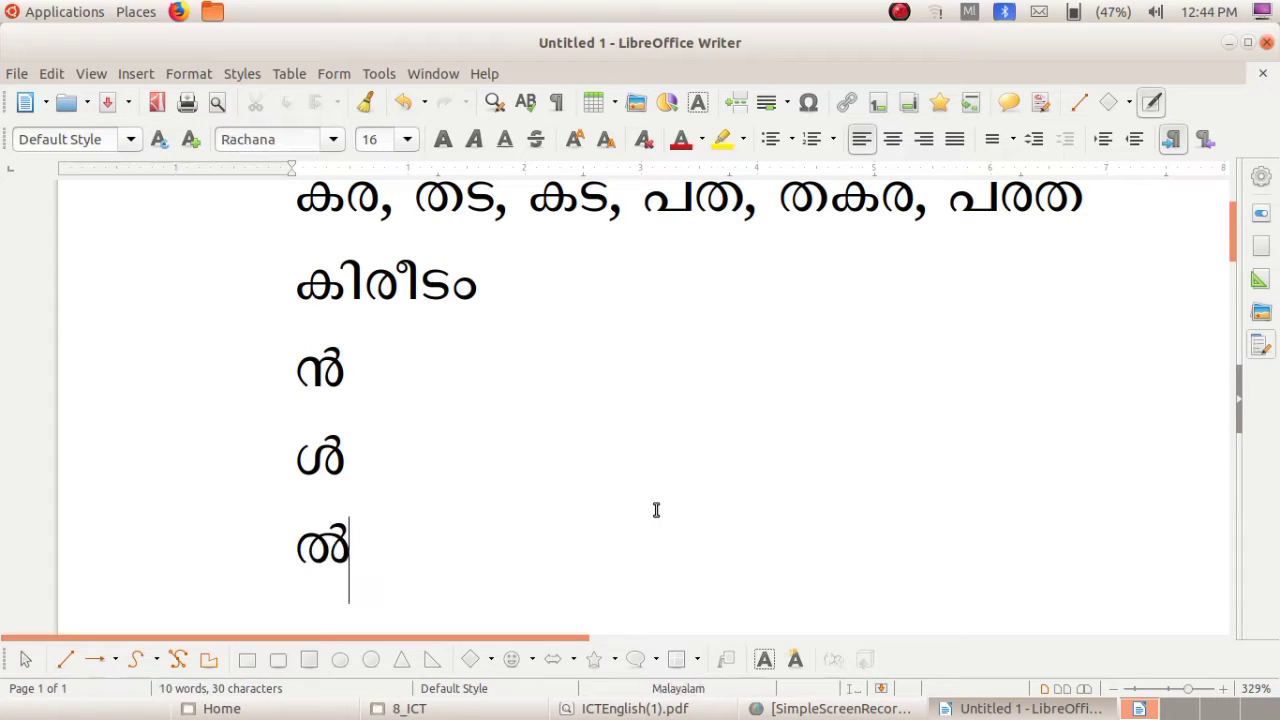
Step: Add the chillu letters ർ and ൺ, each on its own new line below ൽ
key("Return")
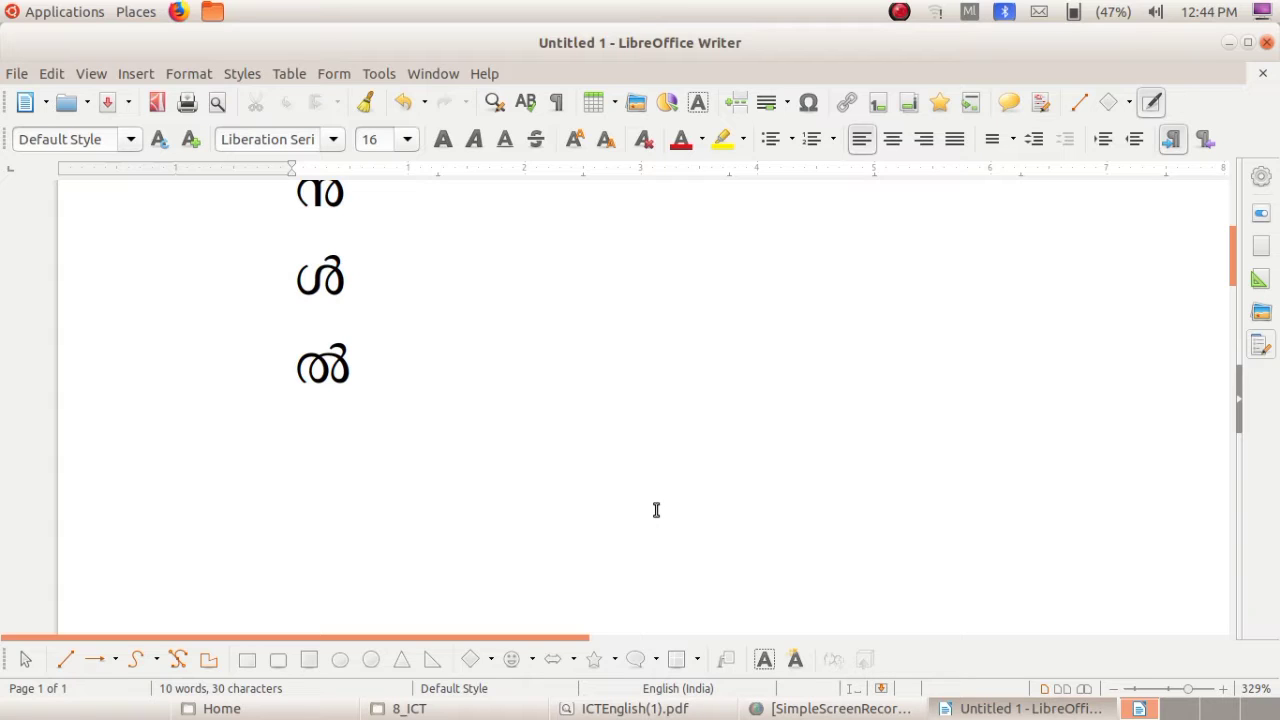
type("ർ")
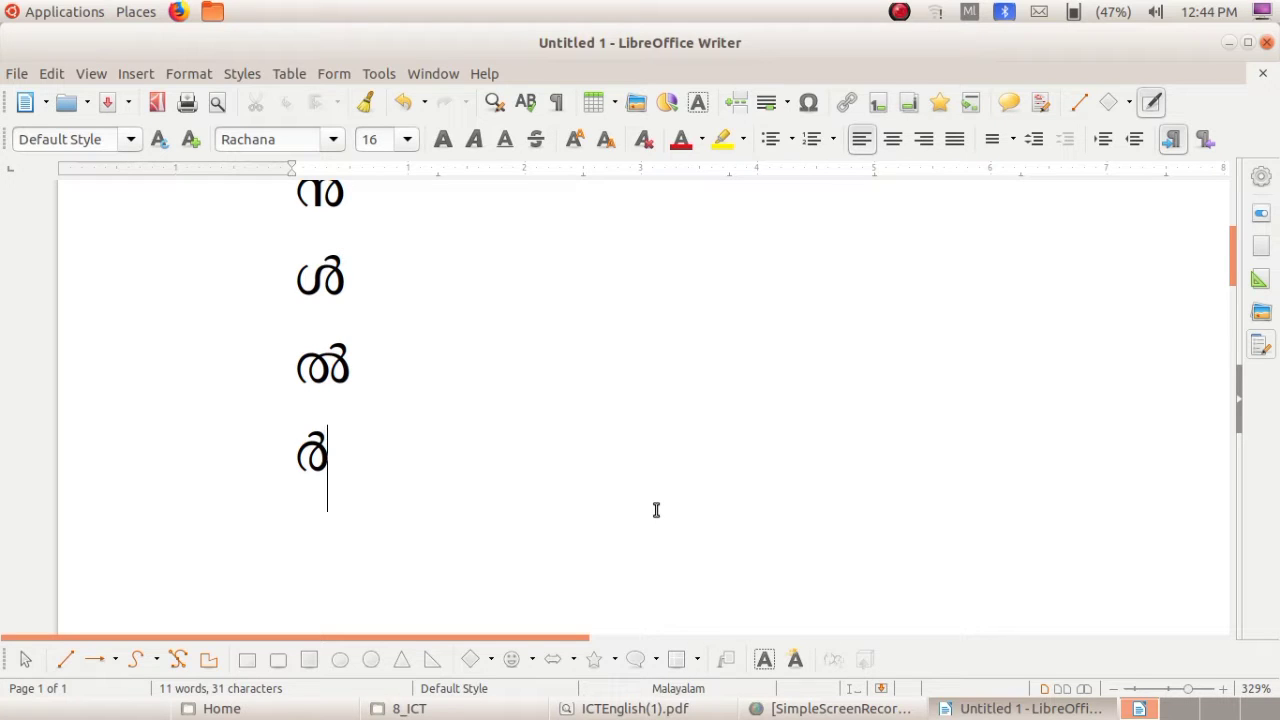
type("ൺ")
key("BackSpace")
key("Return")
type("ൺ")
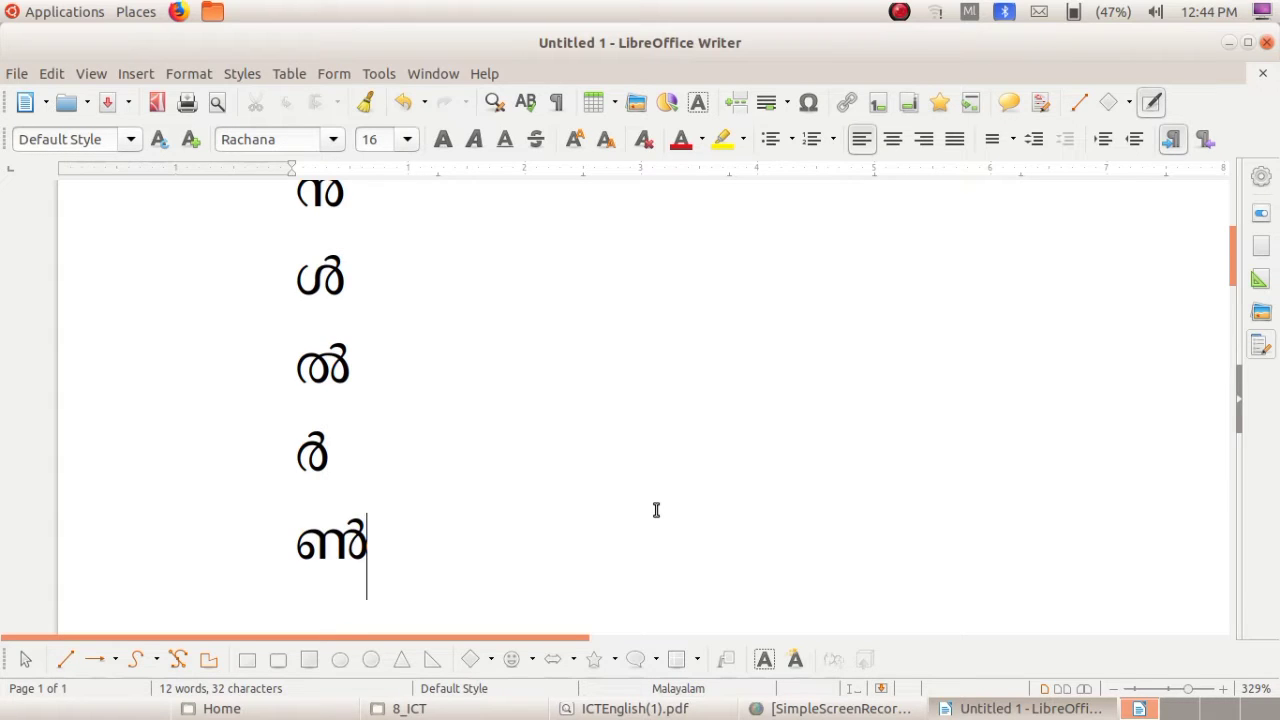
Step: Switch to ICTEnglish(1).pdf and view the list of more words to practise below the chillaksharangal table
left_click(703, 716)
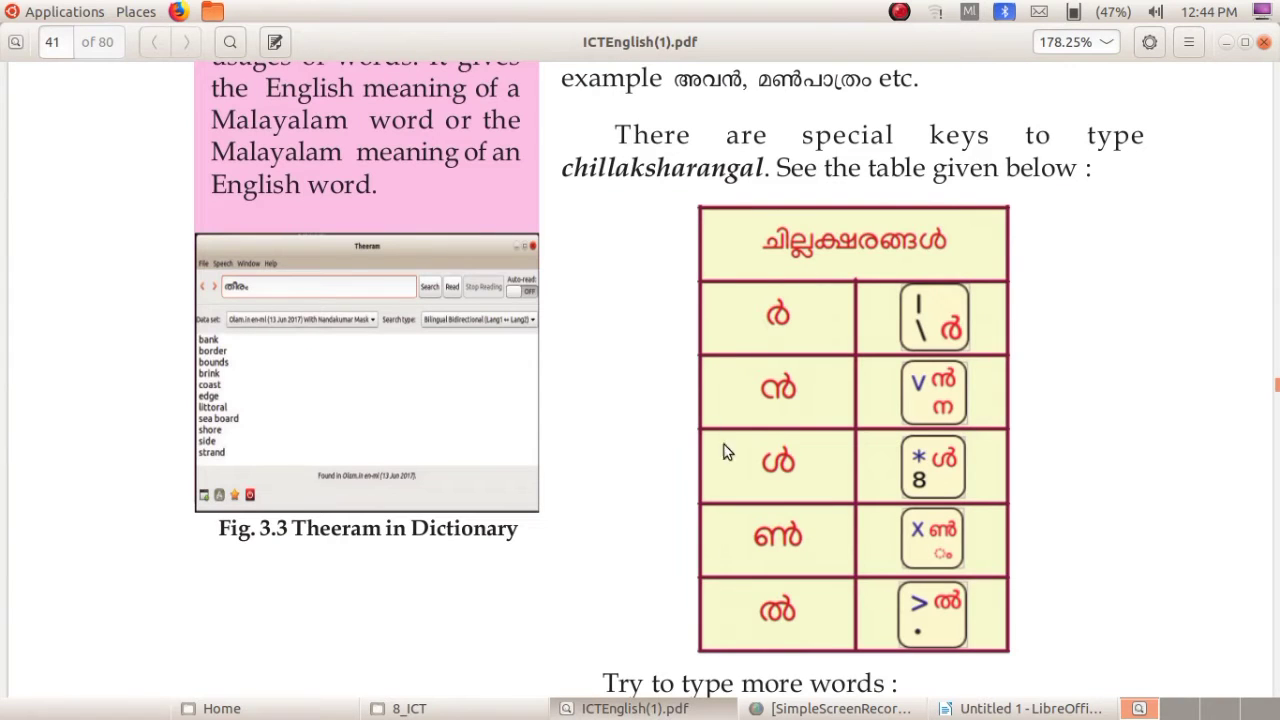
scroll(807, 464, "down", 8)
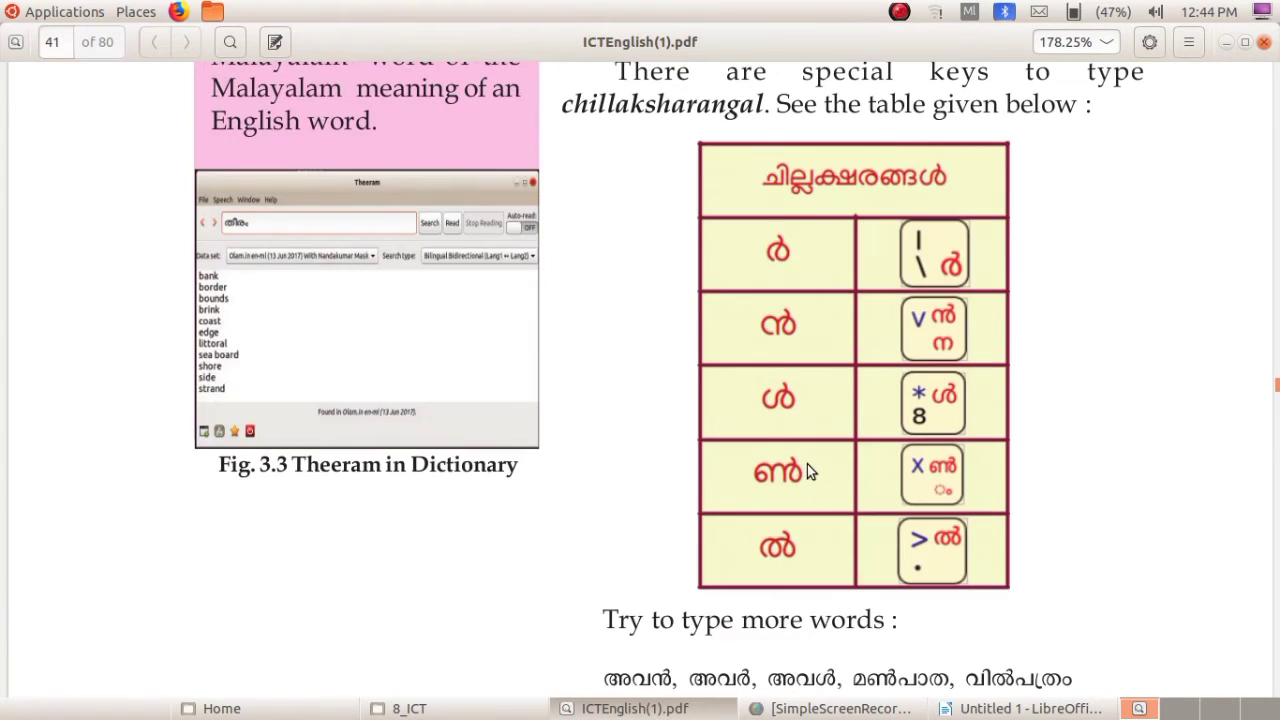
scroll(810, 471, "down", 1)
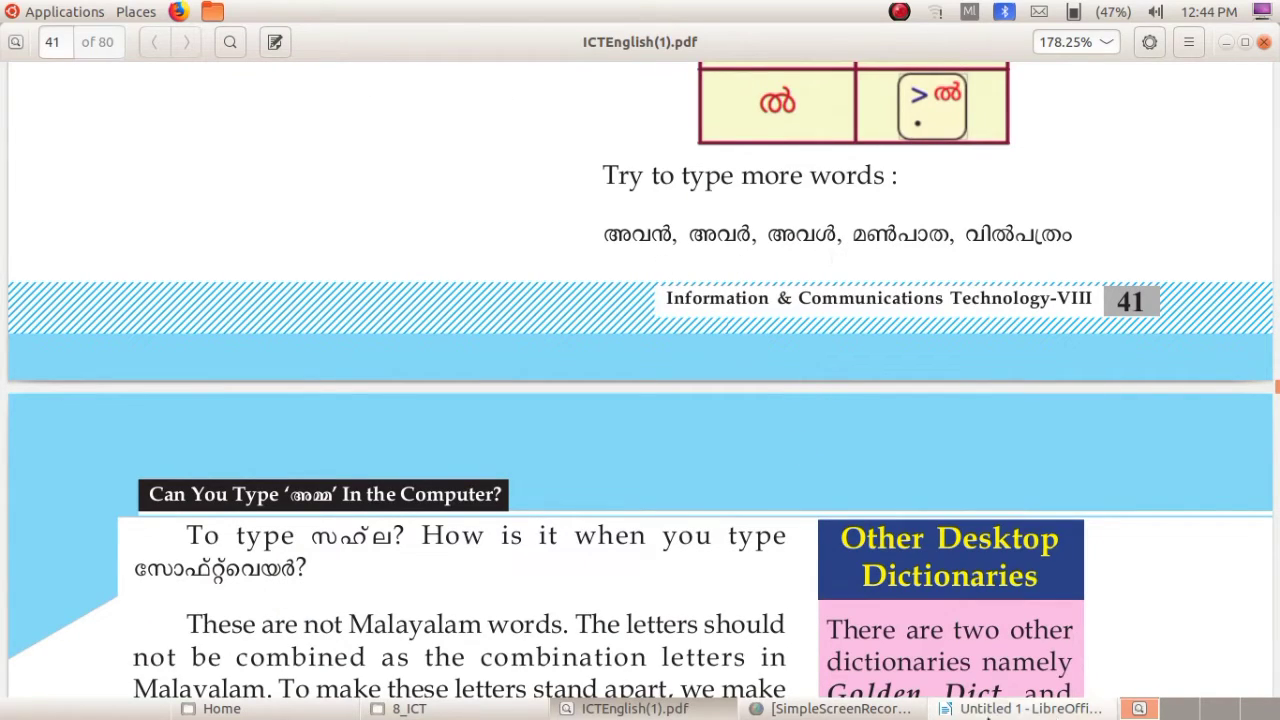
Step: Return to the LibreOffice Writer document and enter the word അവൻ on a new line below ൺ
left_click(1064, 708)
key("Return")
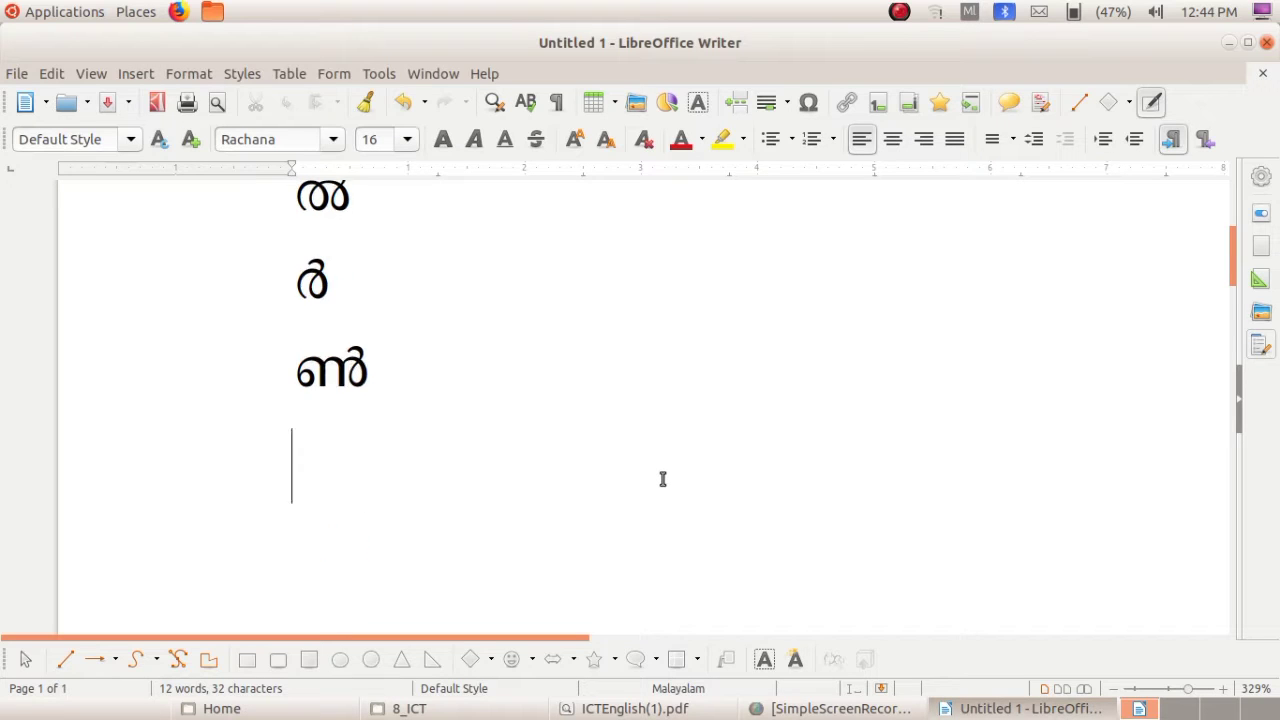
type("അ")
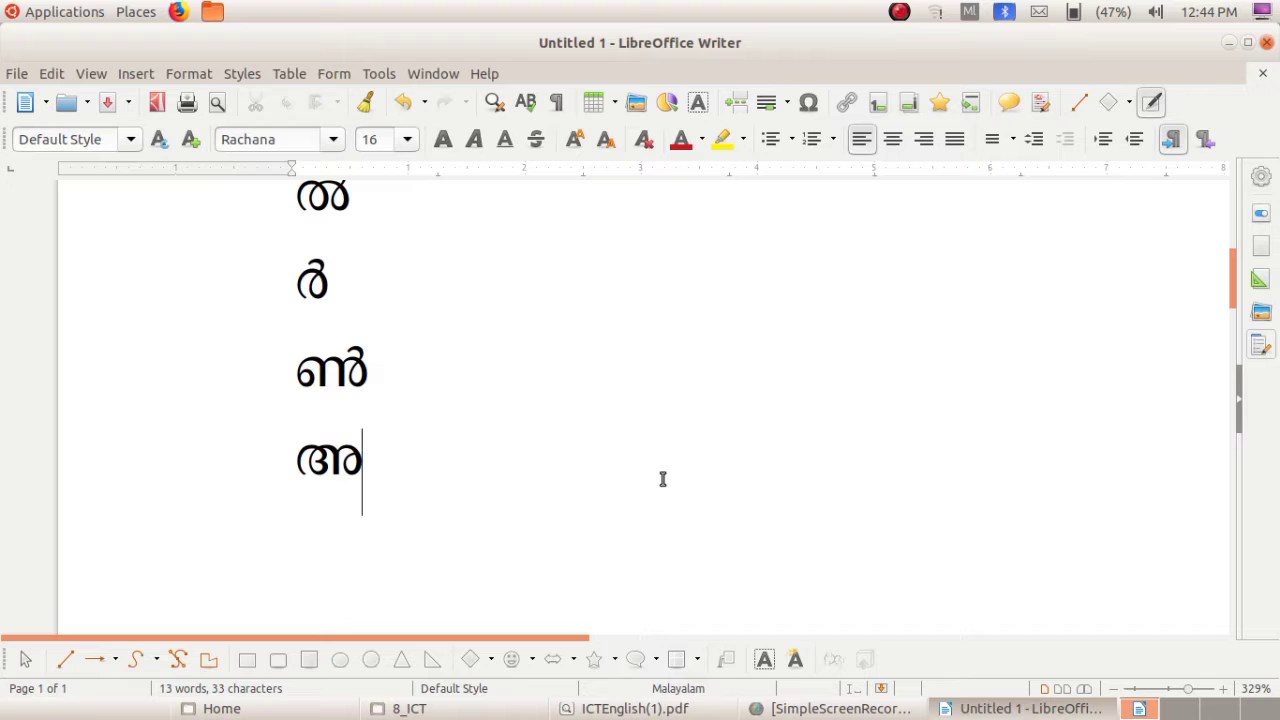
type("വ")
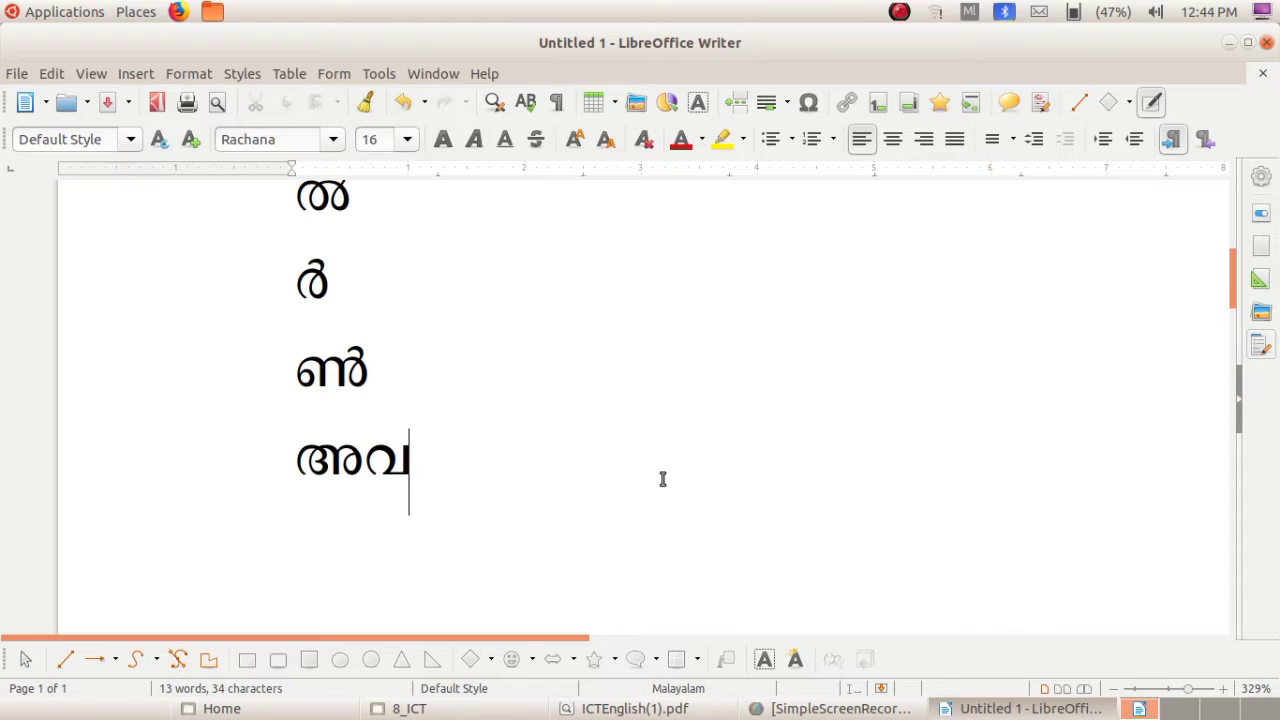
type("ൻ")
key("Return")
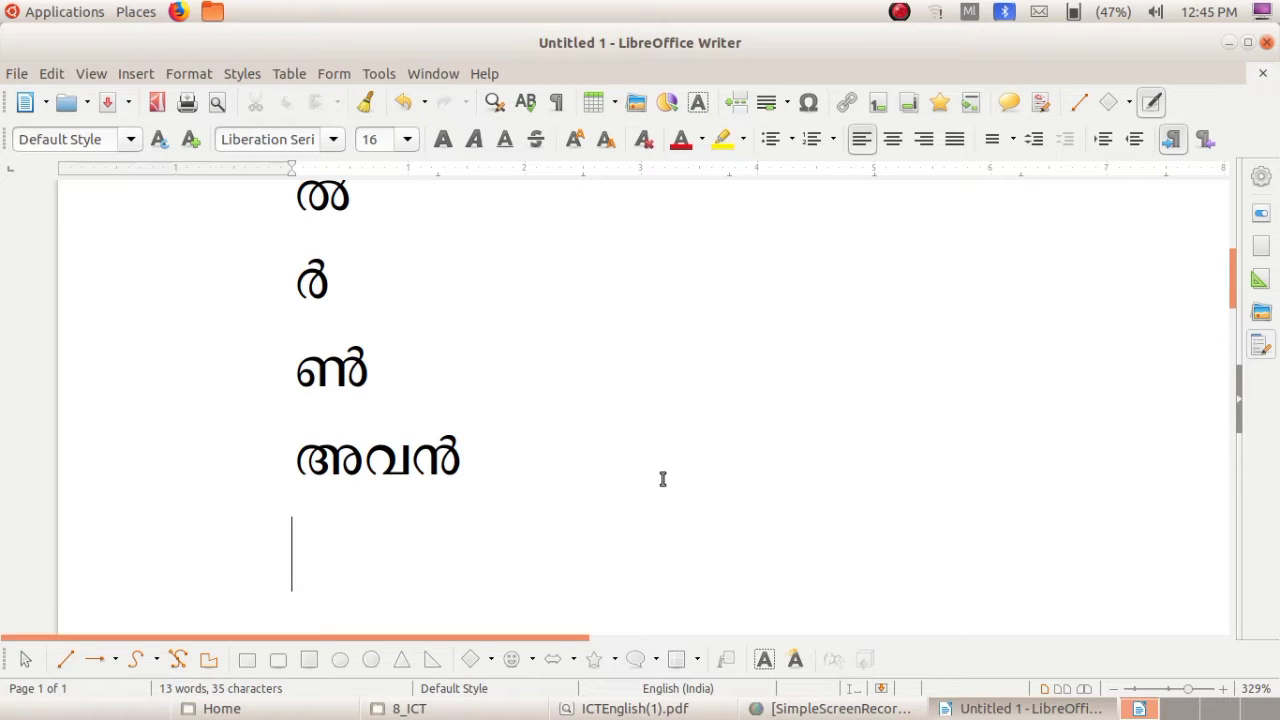
Step: Enter the words അവർ and അവൾ on separate lines below അവൻ
type("അ")
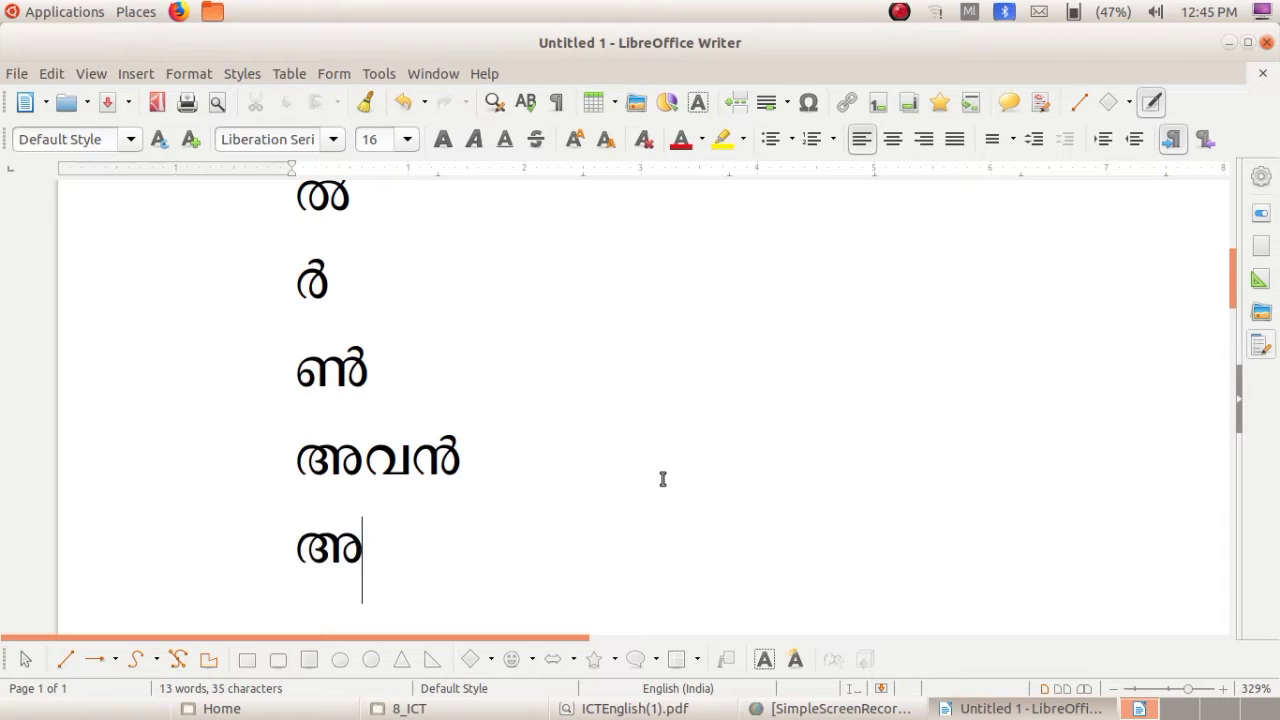
type("വ")
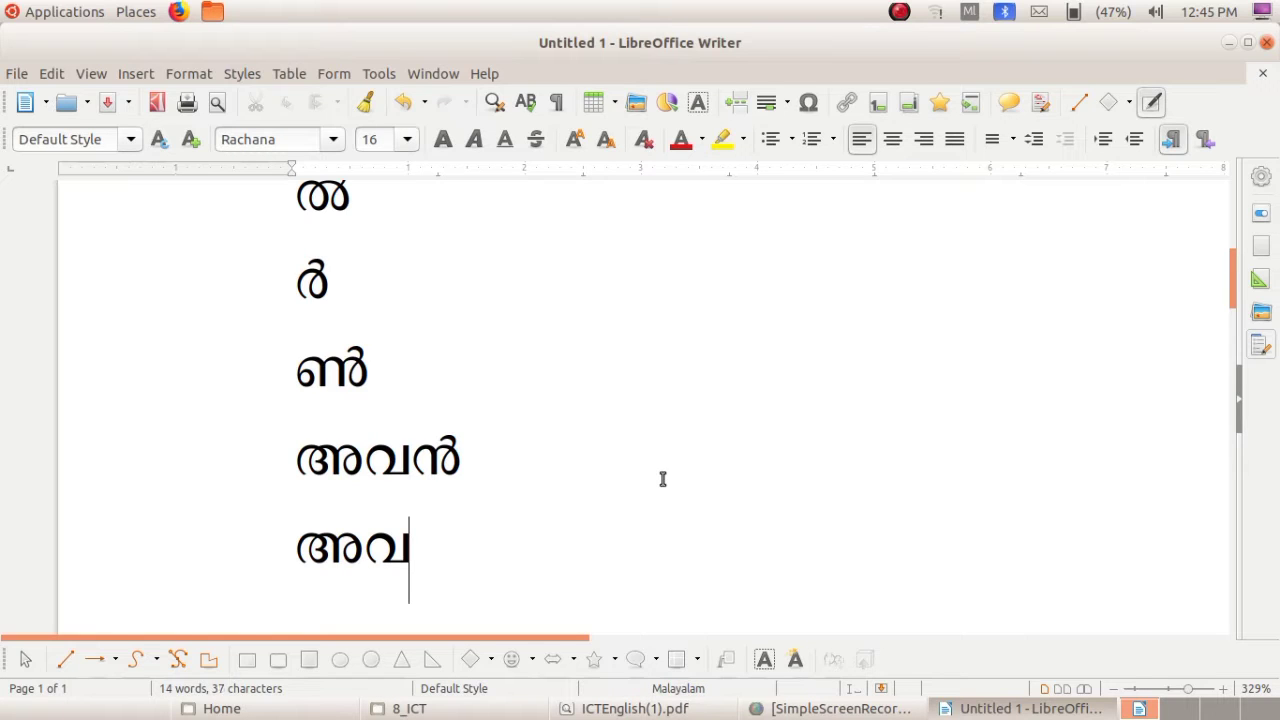
type("ർ")
key("Return")
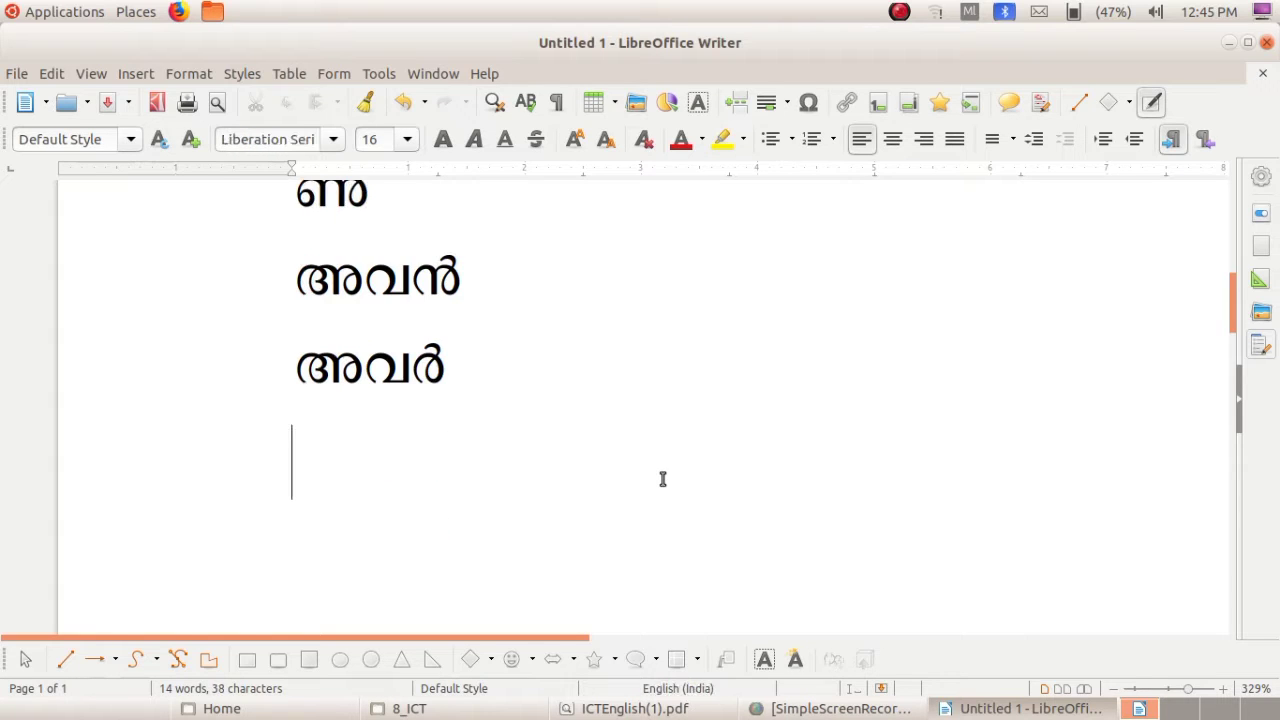
type("അ")
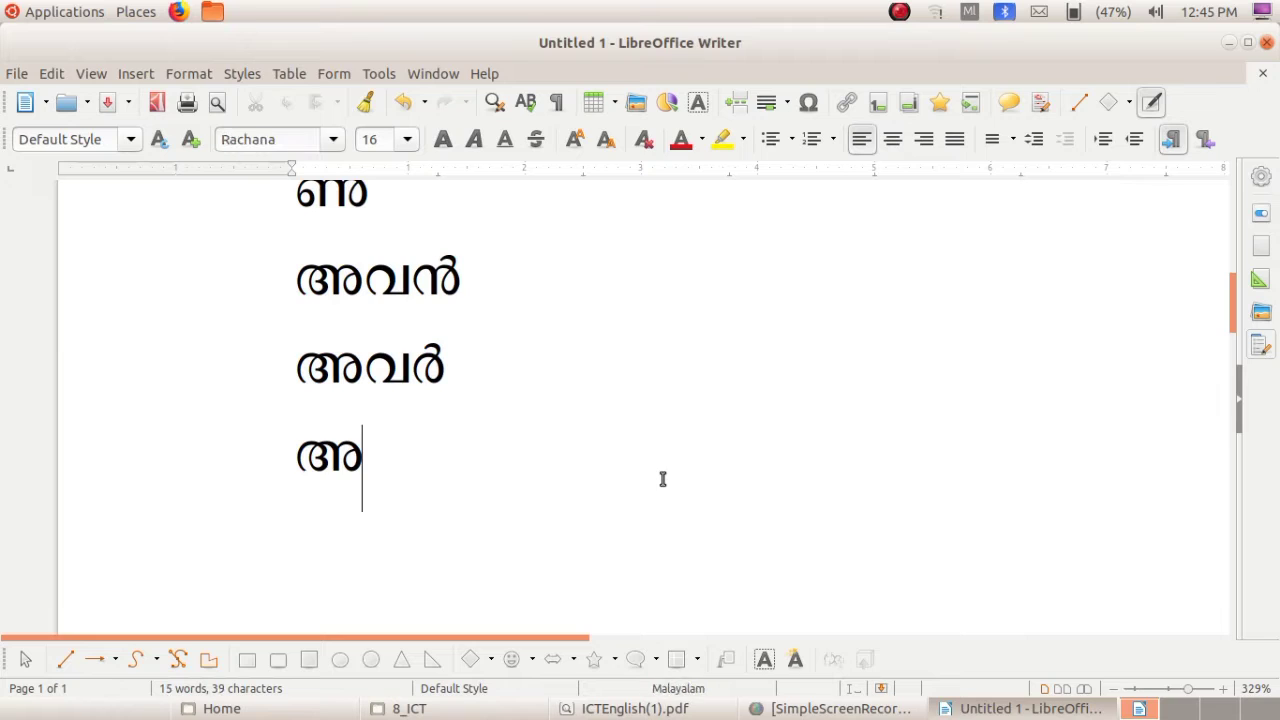
type("വ")
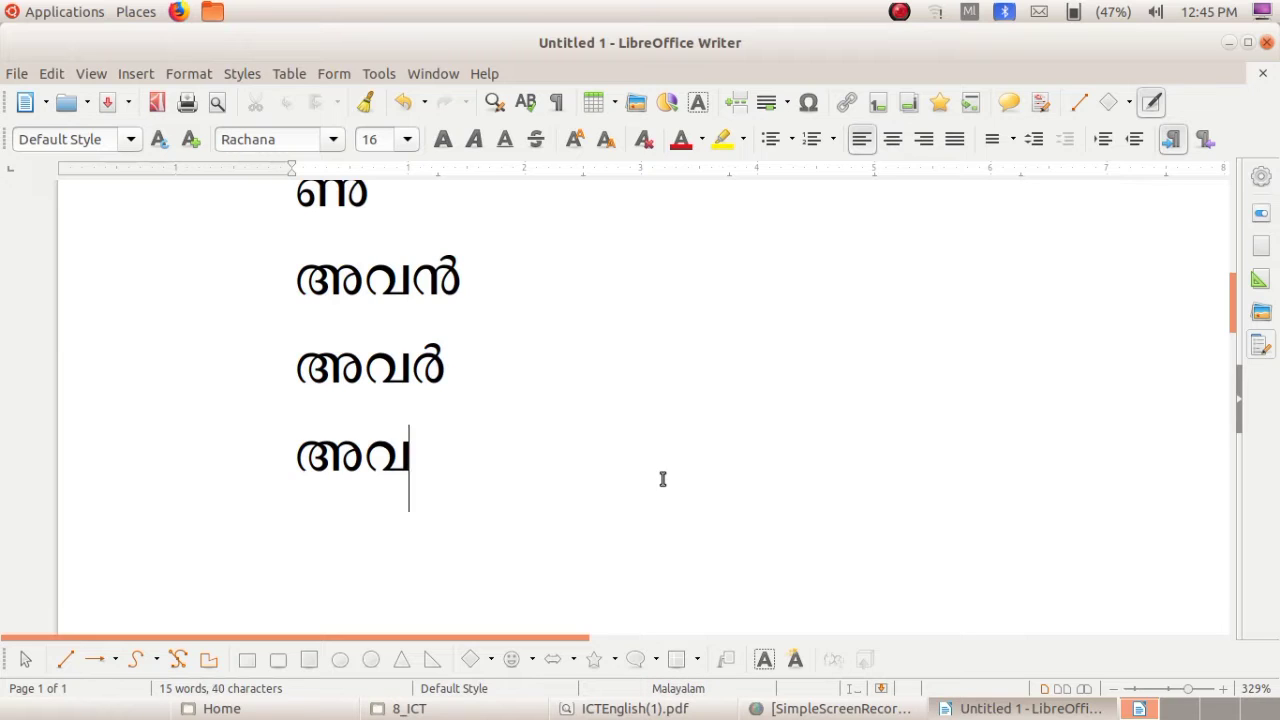
type("ൾ")
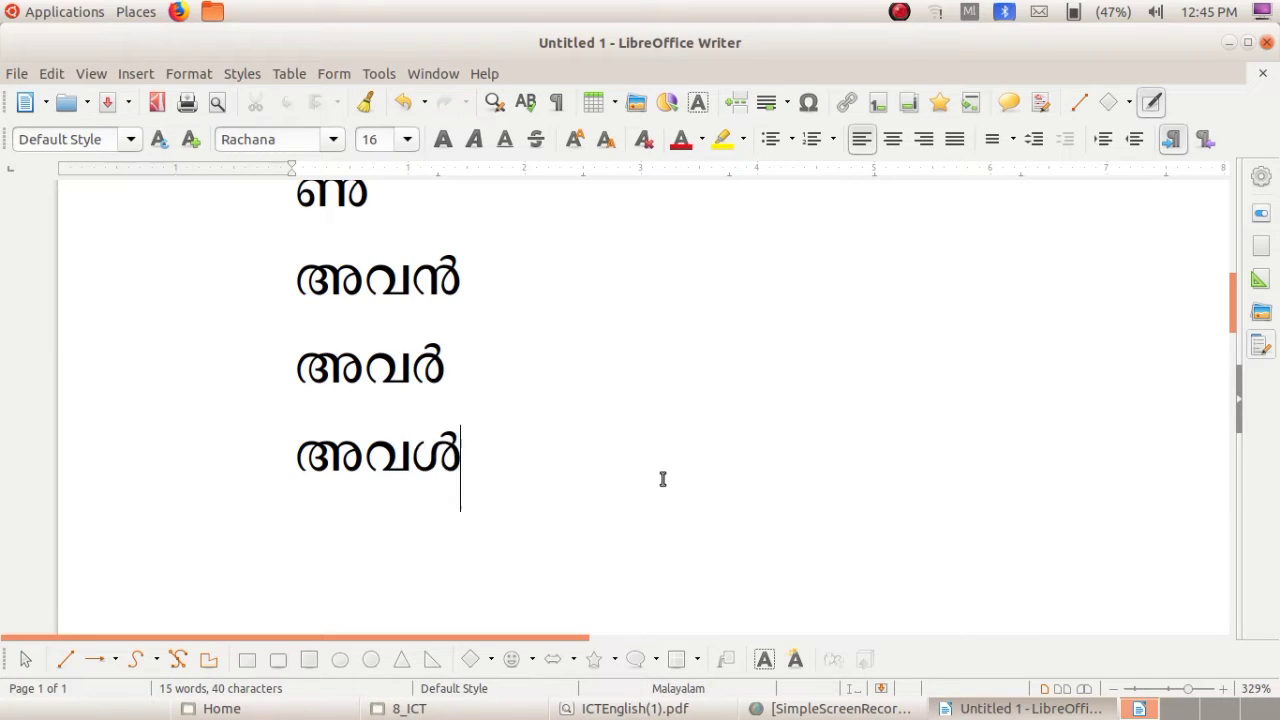
key("Return")
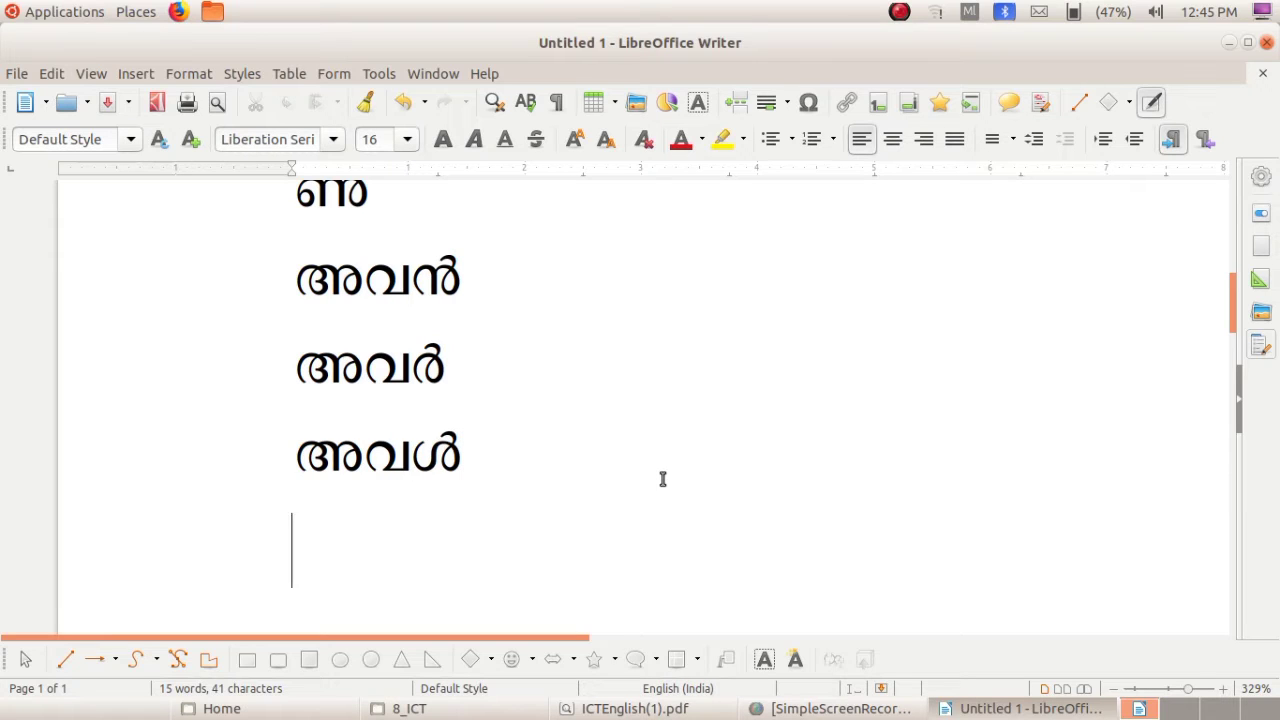
Step: Enter the word മൺപാത on the line below അവൾ and start a new line
type("മൺ")
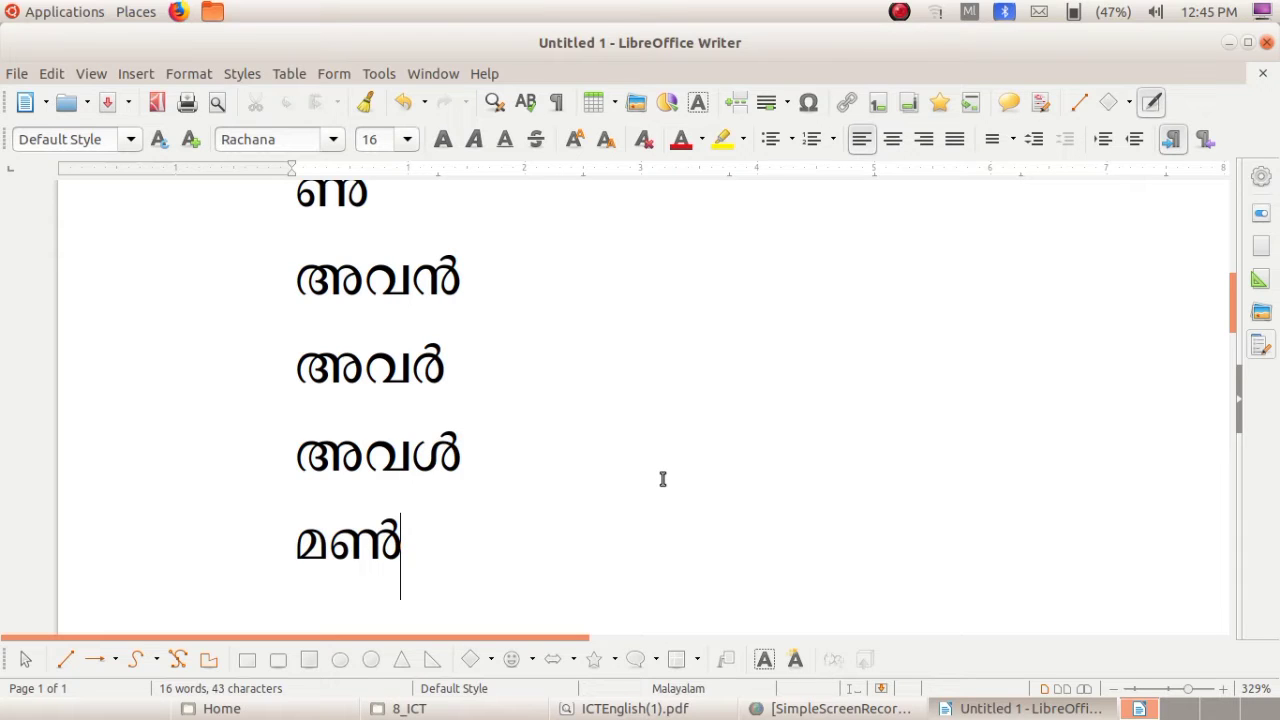
type("പ")
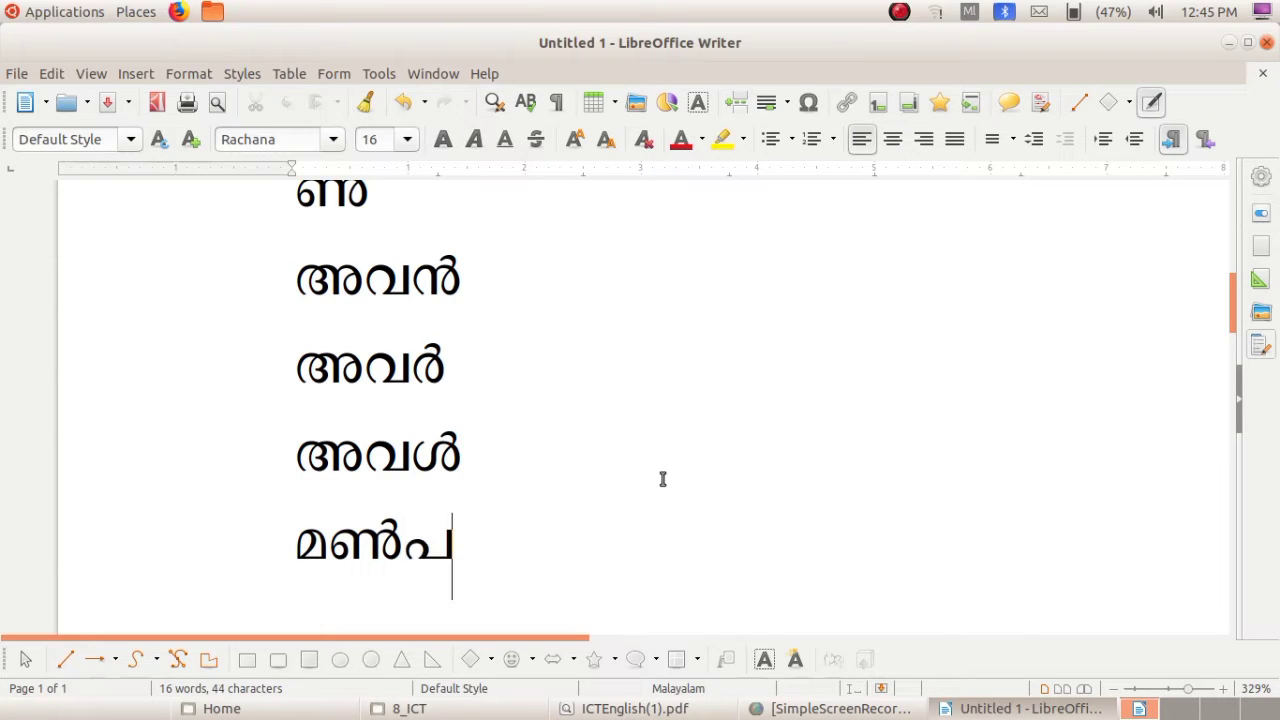
type("ാ")
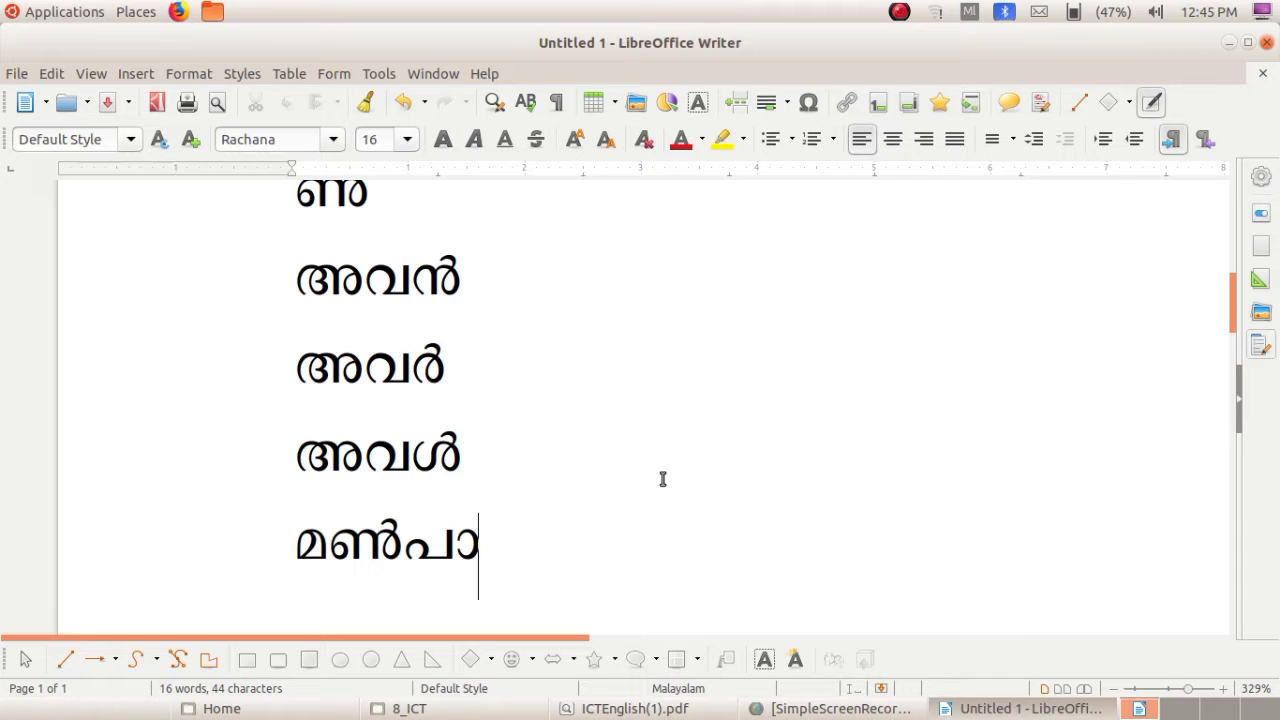
type("ത")
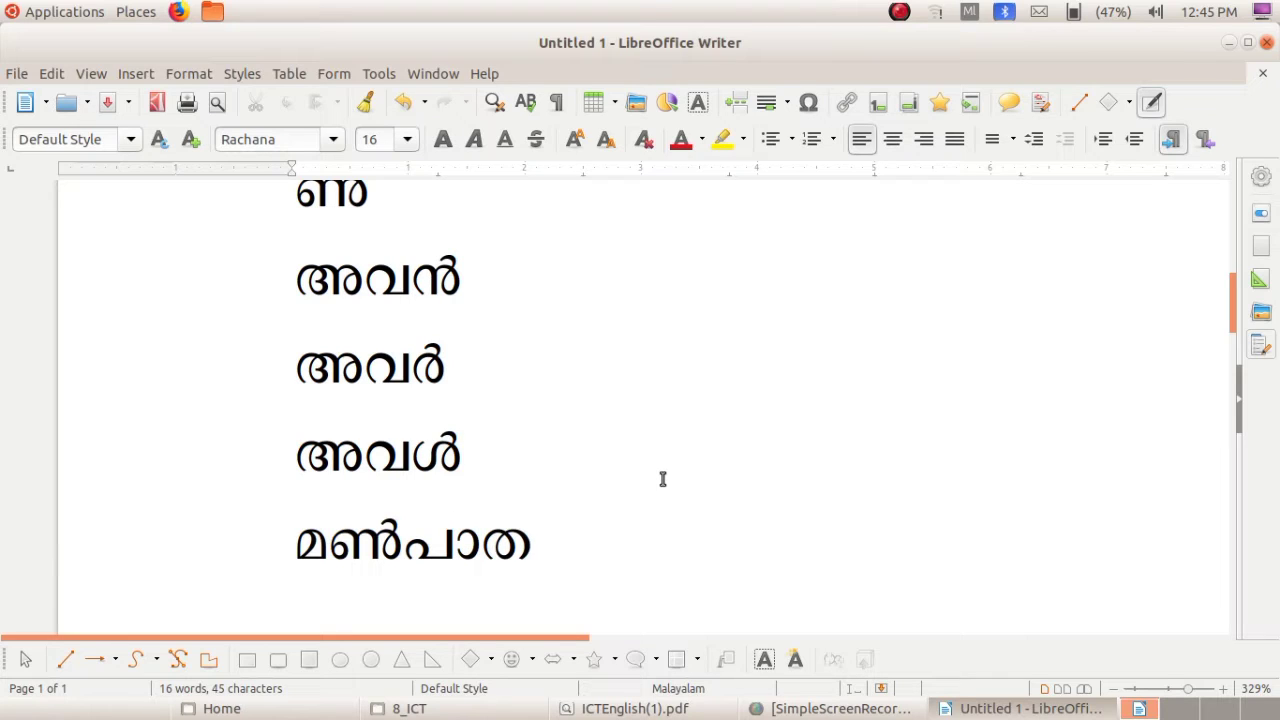
key("Return")
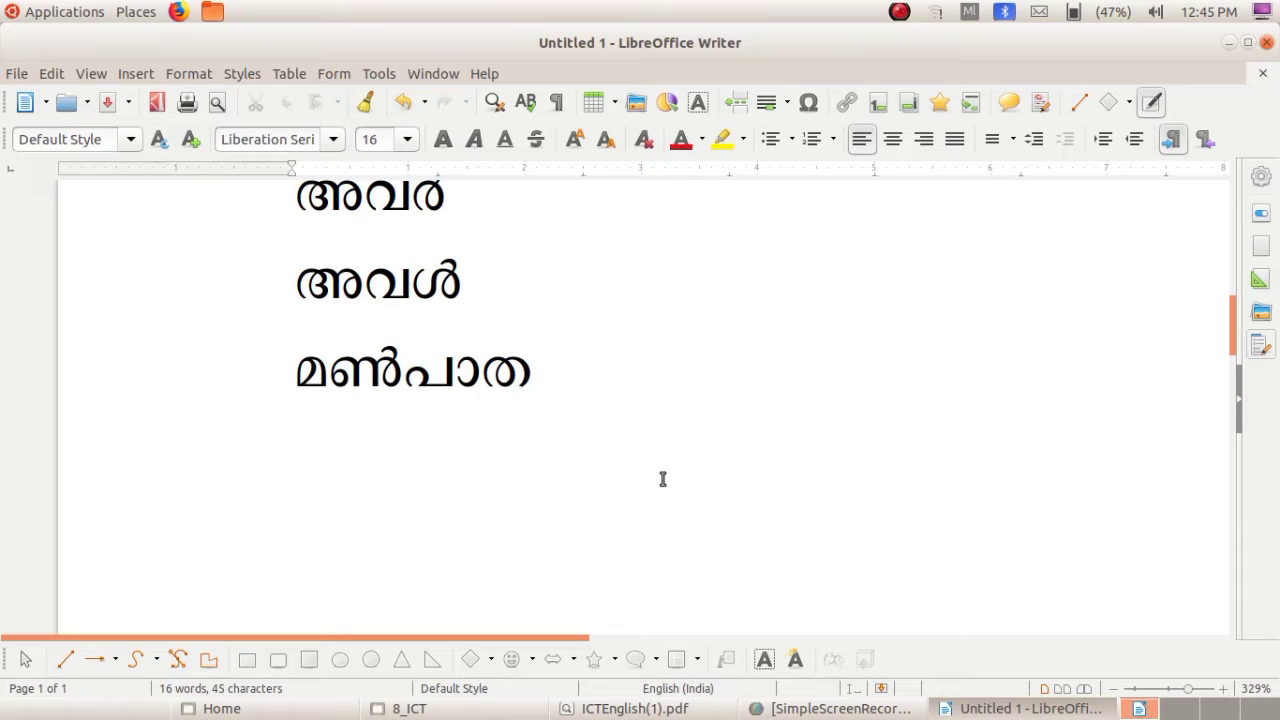
Step: Enter the word വിൽപത്രം, with the conjunct ത്ര, on the line below മൺപാത
type("വ")
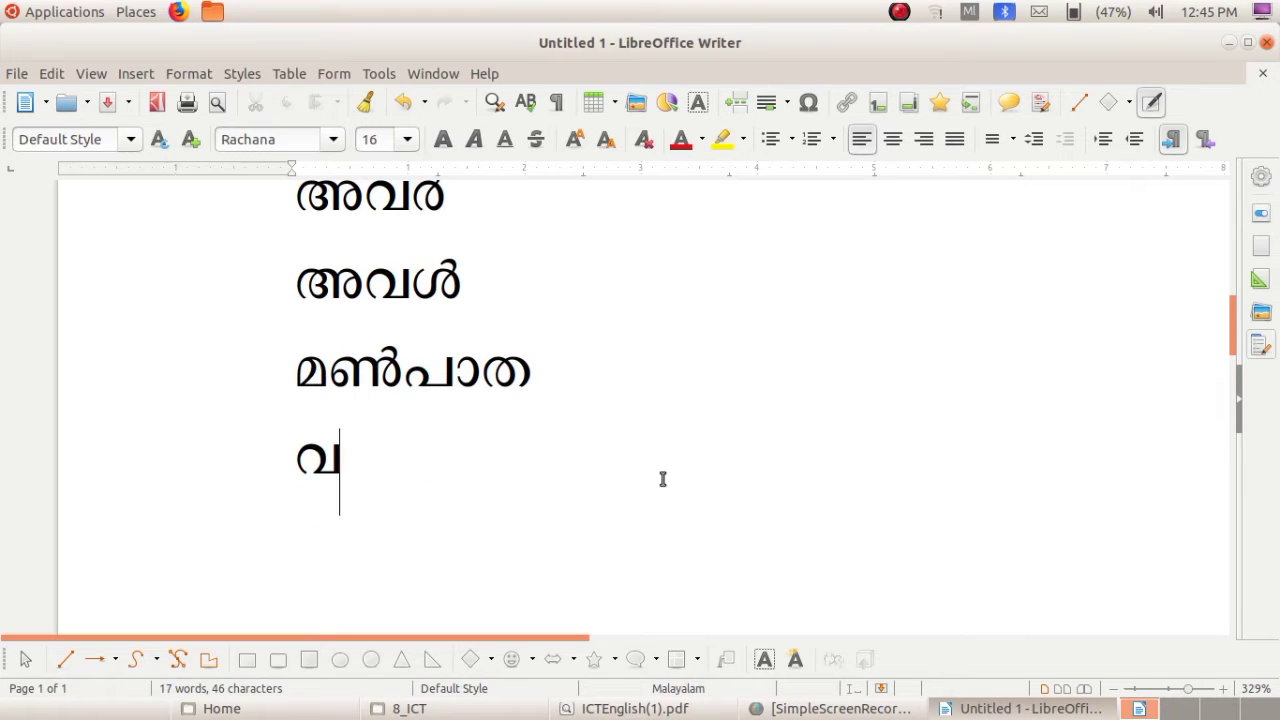
type("ിൽ")
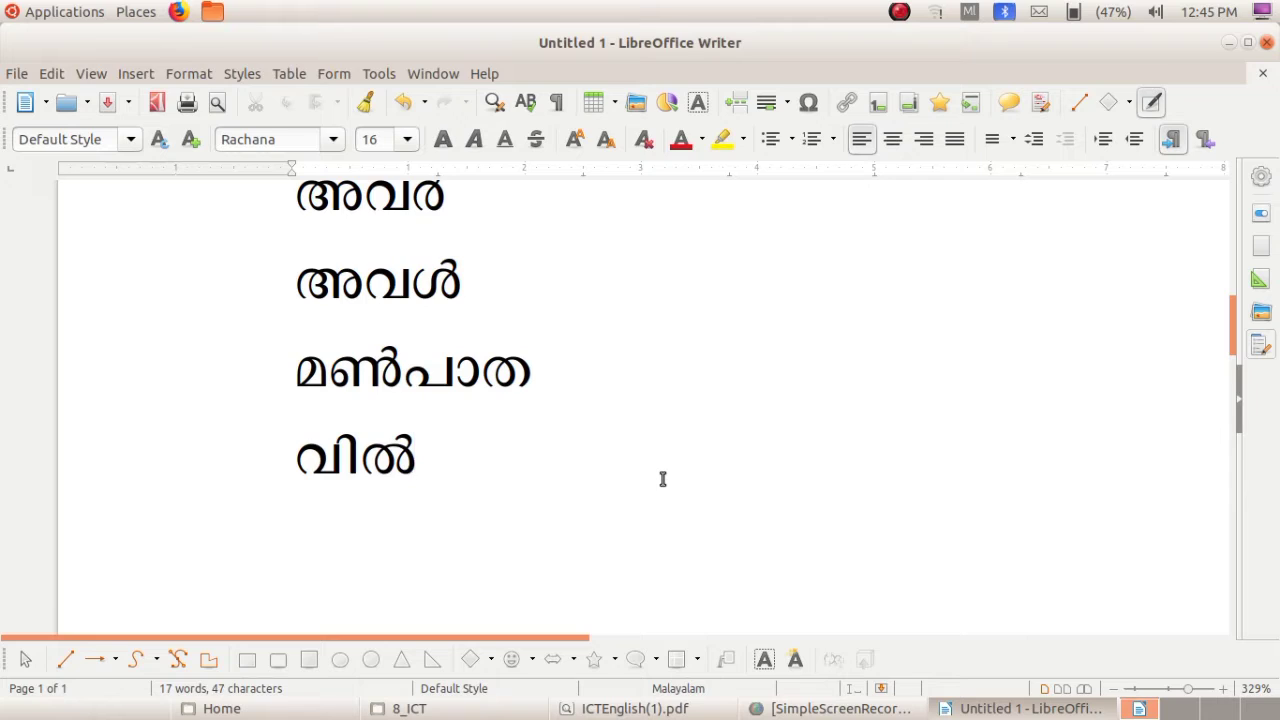
type("പ")
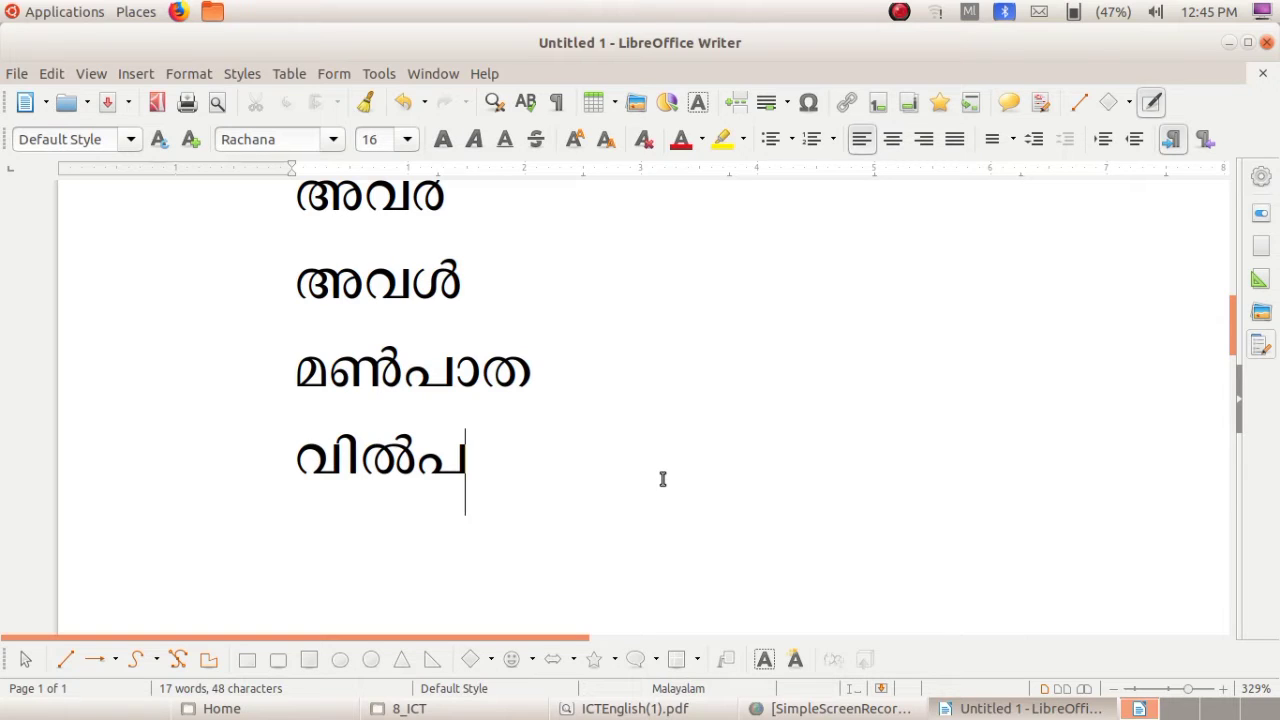
type("ത")
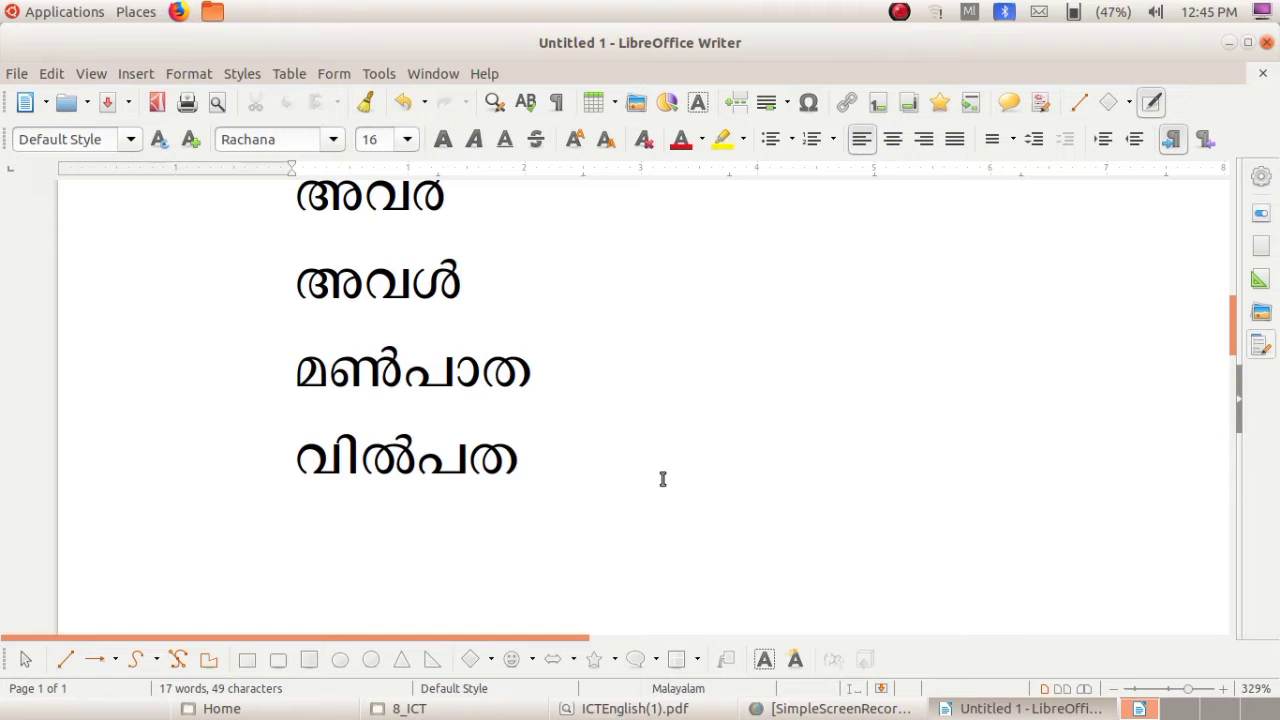
type("്")
type("ര")
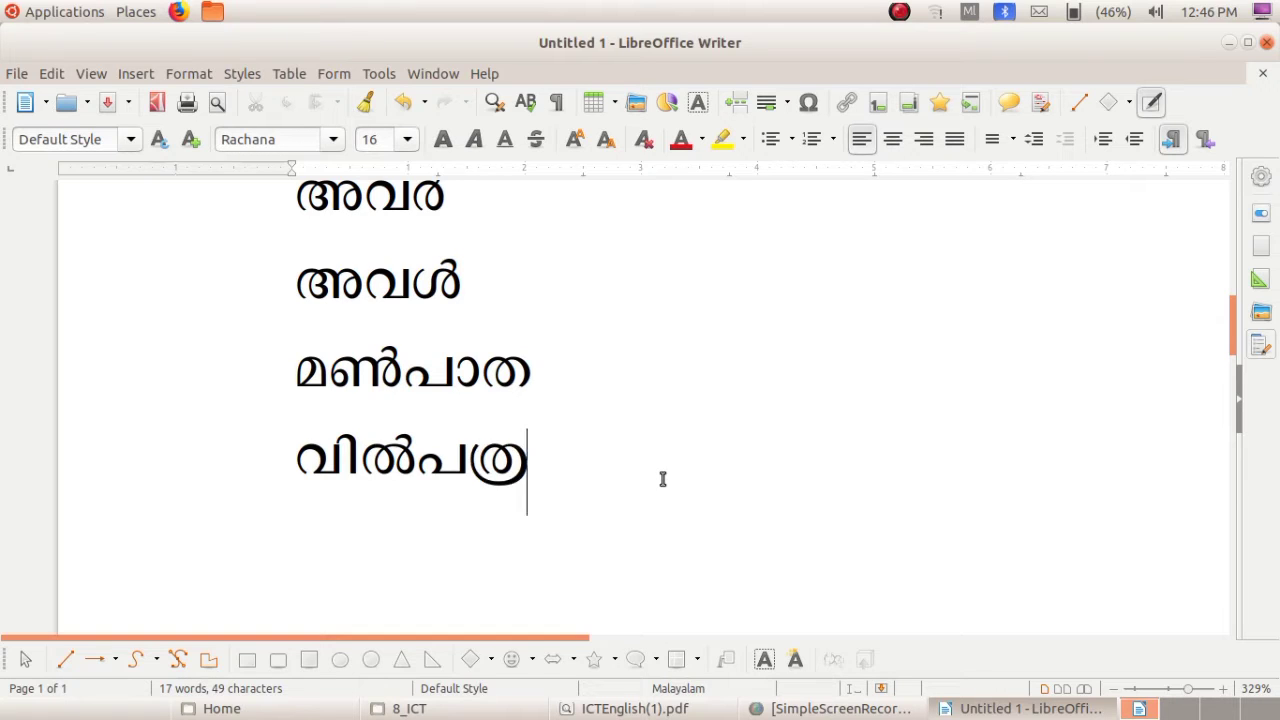
type("ം")
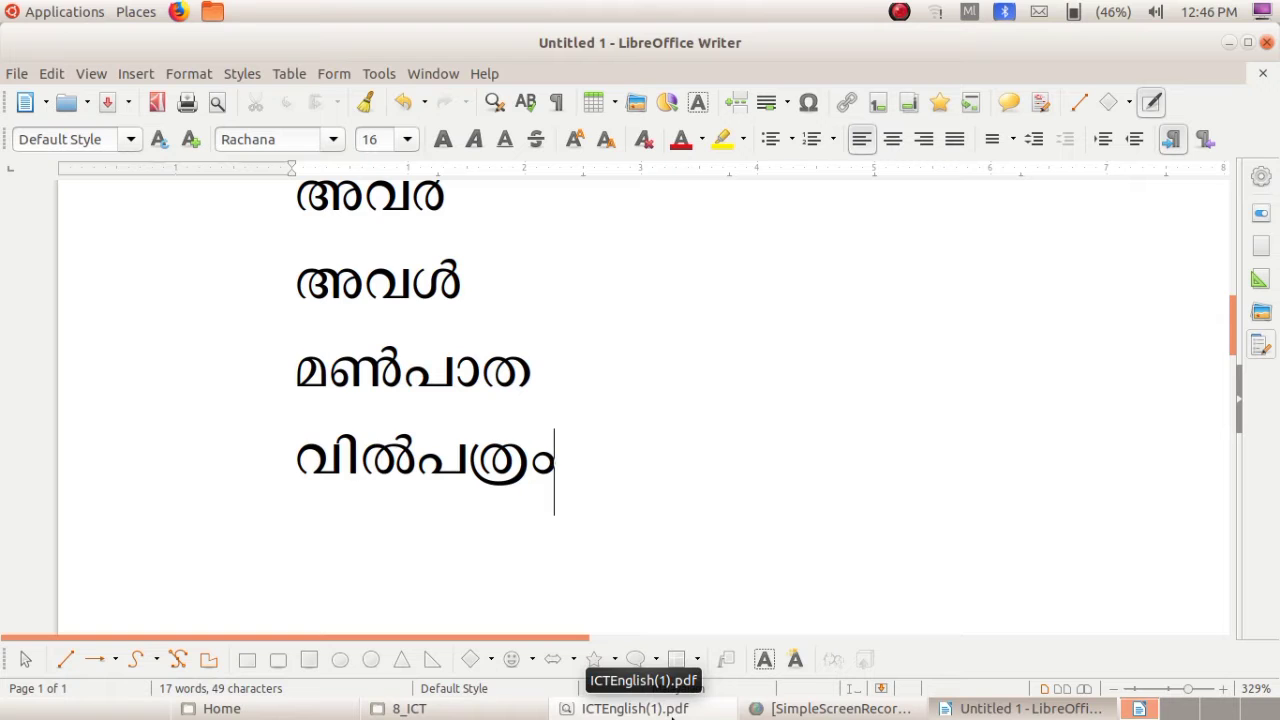
Step: Switch to ICTEnglish(1).pdf and examine the page 42 explanation of keeping letters apart, with its examples സഹ്‌ല and സോഫ്റ്റ്‌വെയർ
left_click(670, 712)
left_click_drag(802, 504, 676, 586)
left_click(676, 586)
scroll(676, 584, "down", 5)
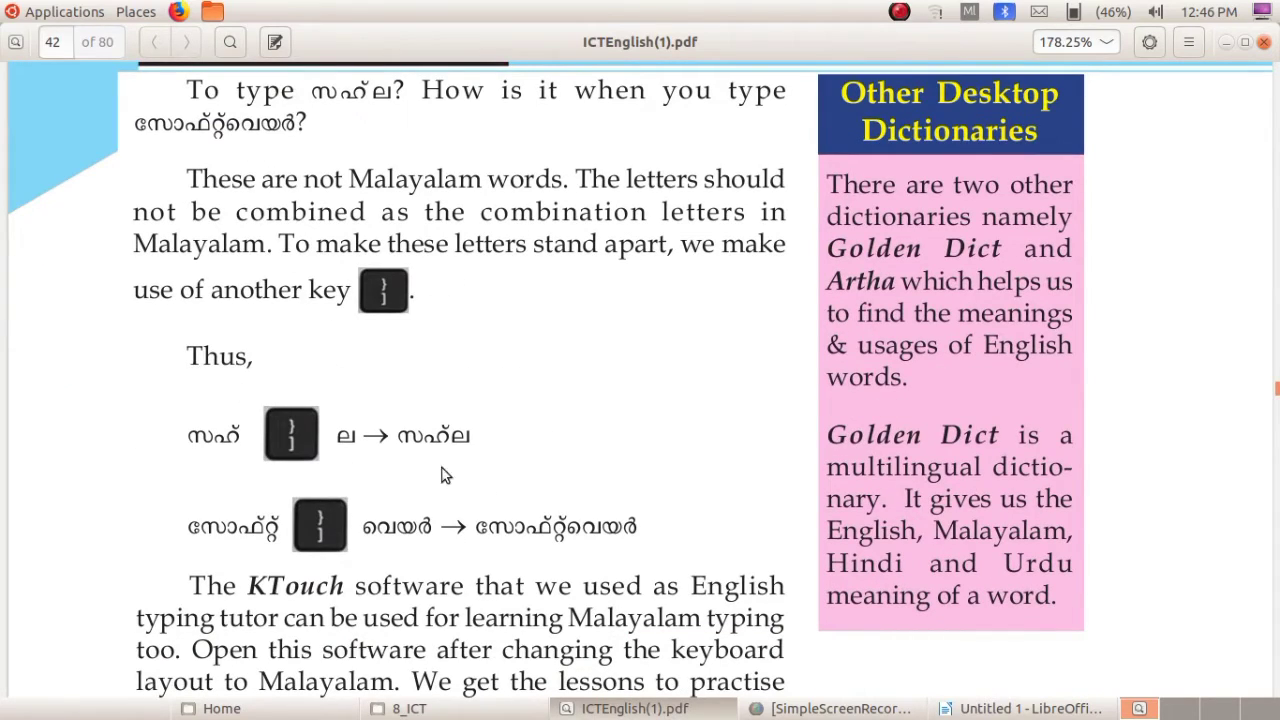
left_click_drag(395, 431, 488, 435)
left_click(508, 433)
left_click_drag(474, 526, 683, 538)
left_click(683, 538)
Step: Return to the LibreOffice Writer document, enter സഹ്ല after a blank line below വിൽപത്രം, and remove its final ല
left_click(1018, 708)
key("Return")
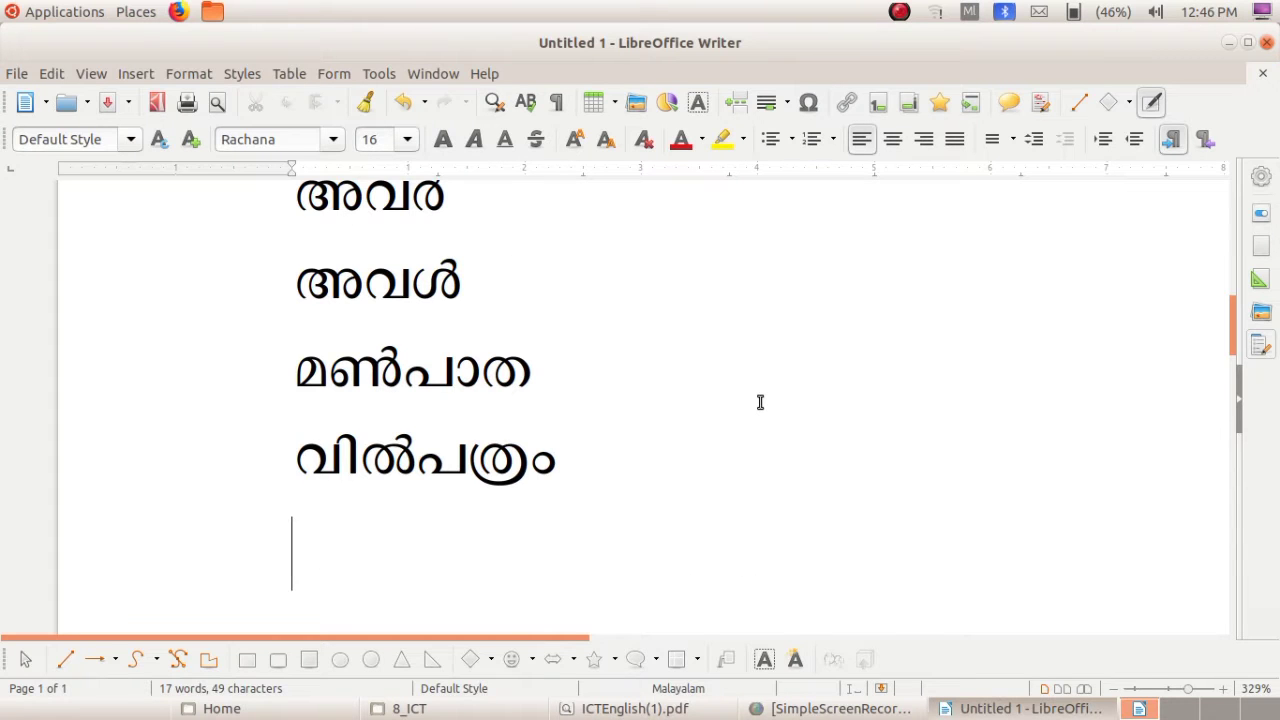
key("Return")
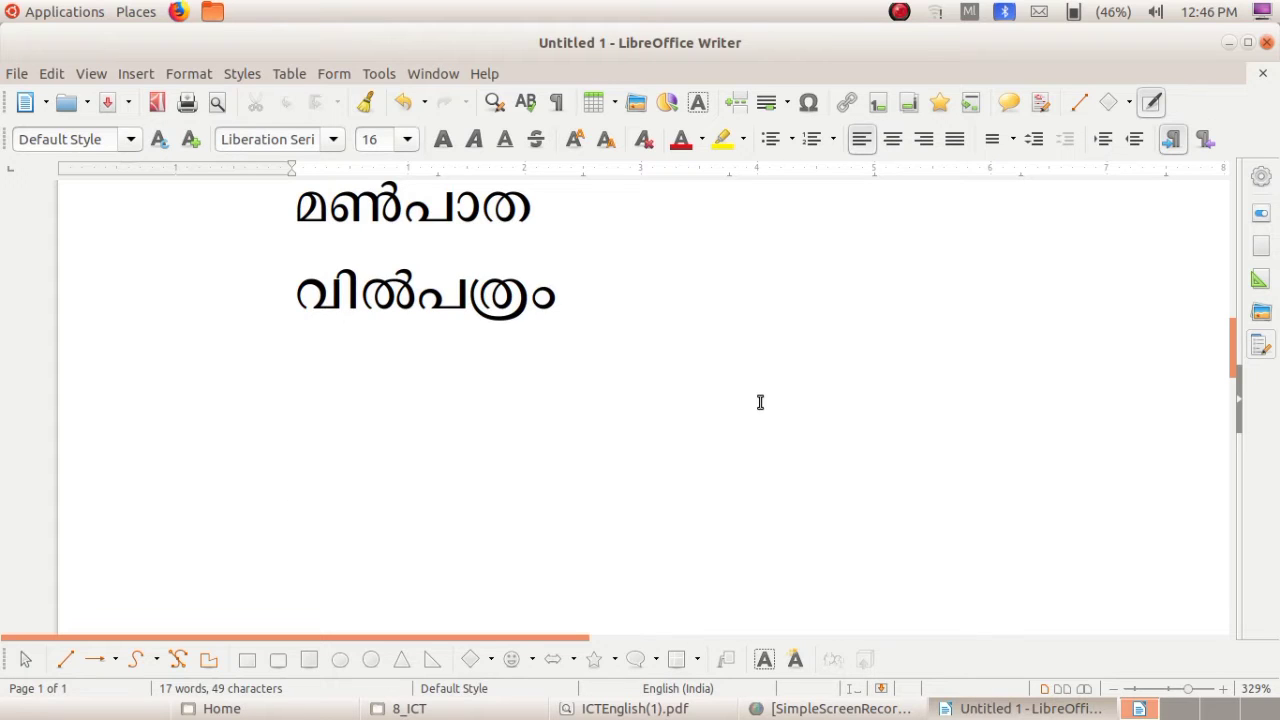
type("സ")
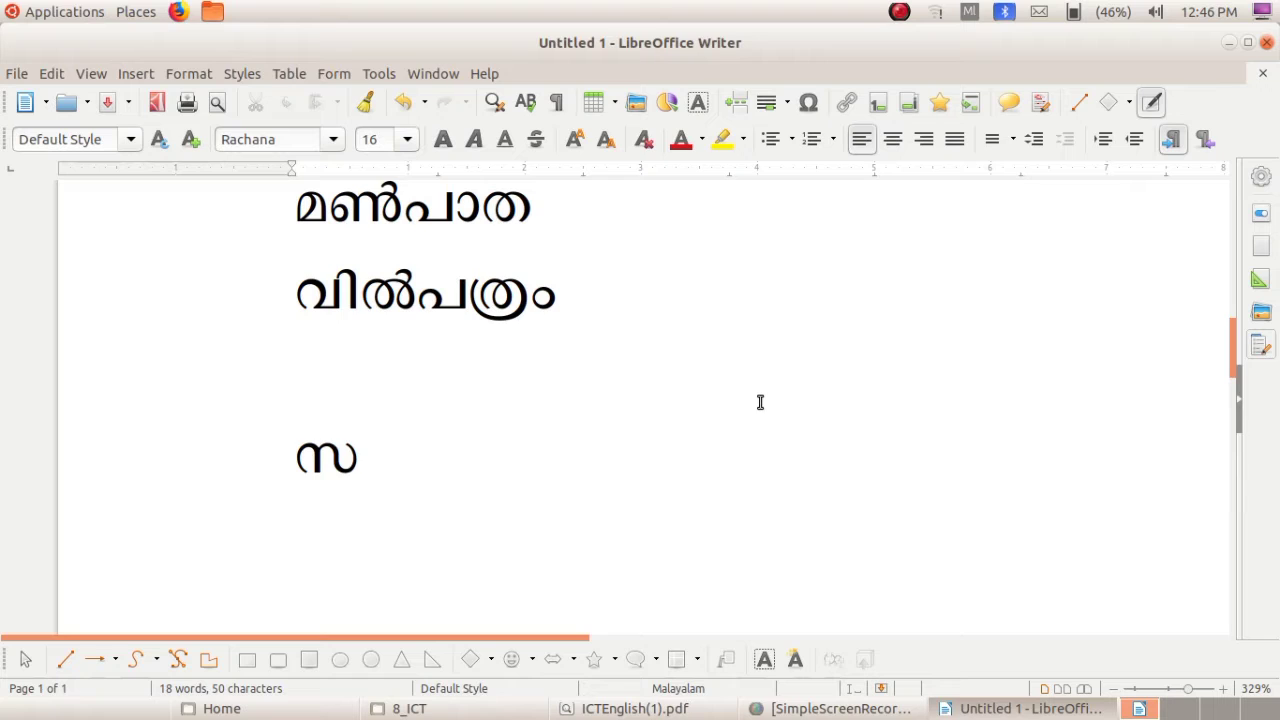
type("ഹ്")
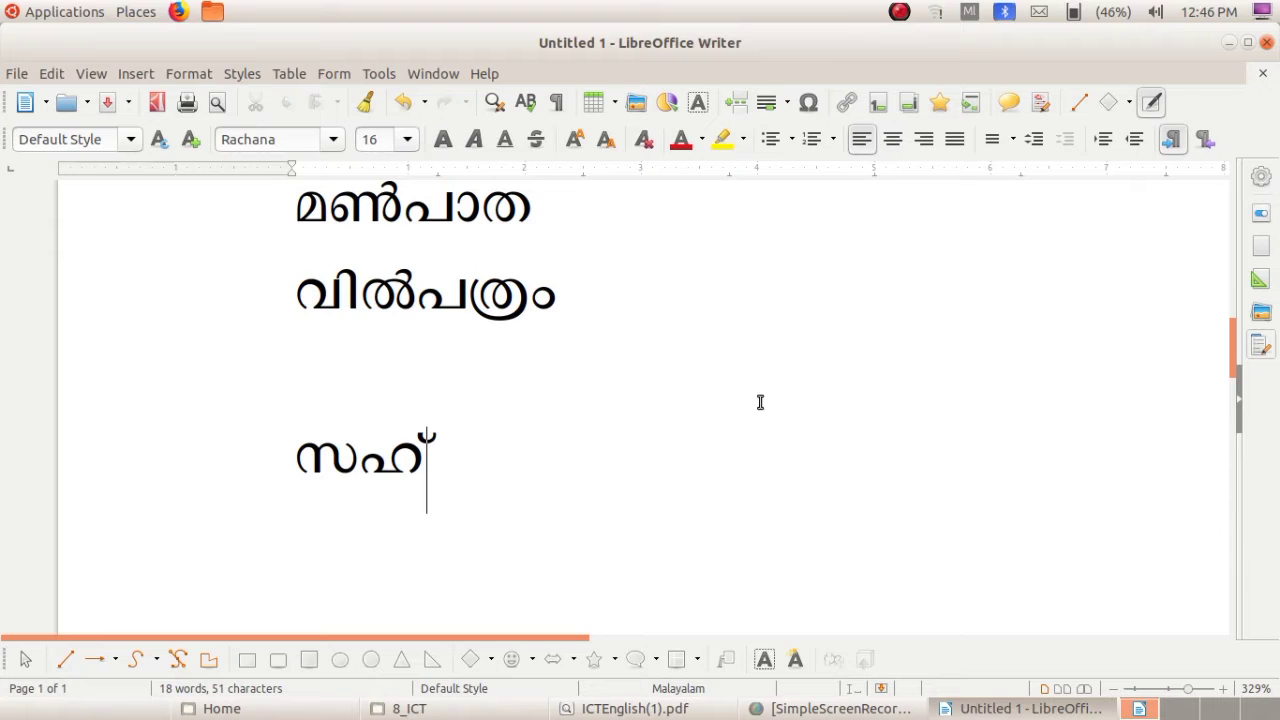
type("ല")
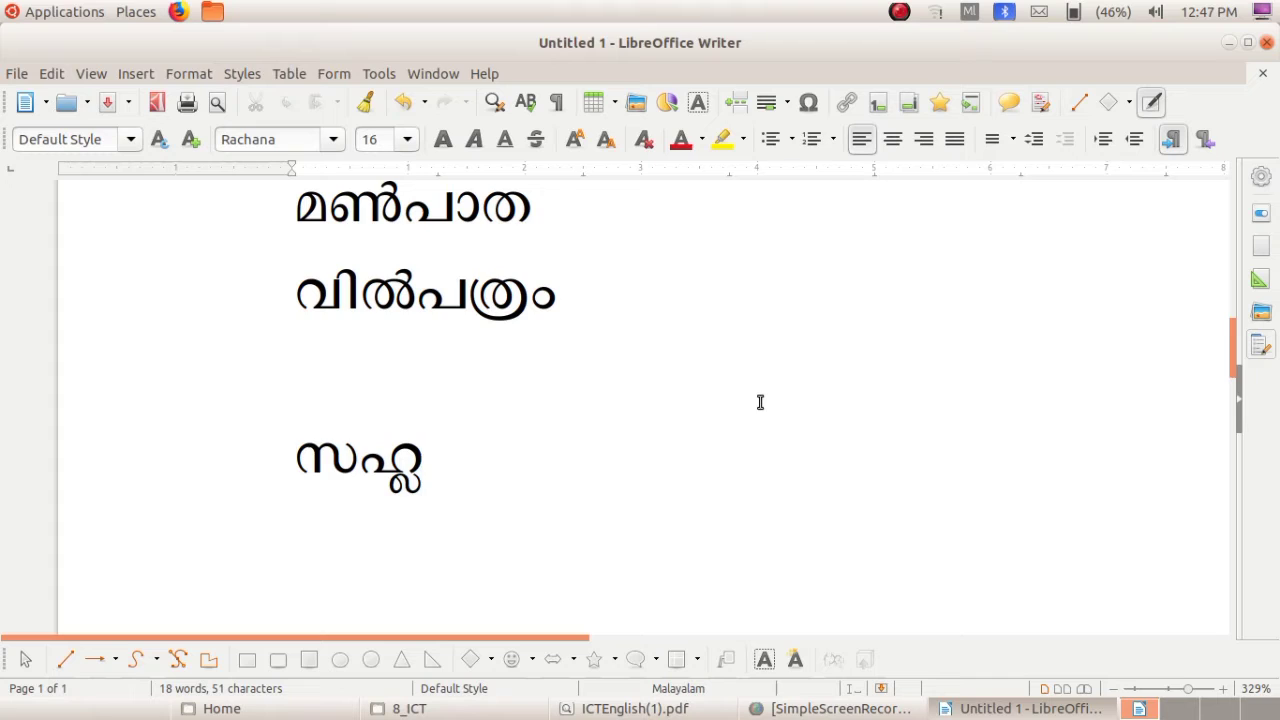
key("BackSpace")
Step: Check the letter-separating key in ICTEnglish(1).pdf and complete the word in the Writer document as സഹ്‌ല with ഹ് and ല uncombined
left_click(625, 708)
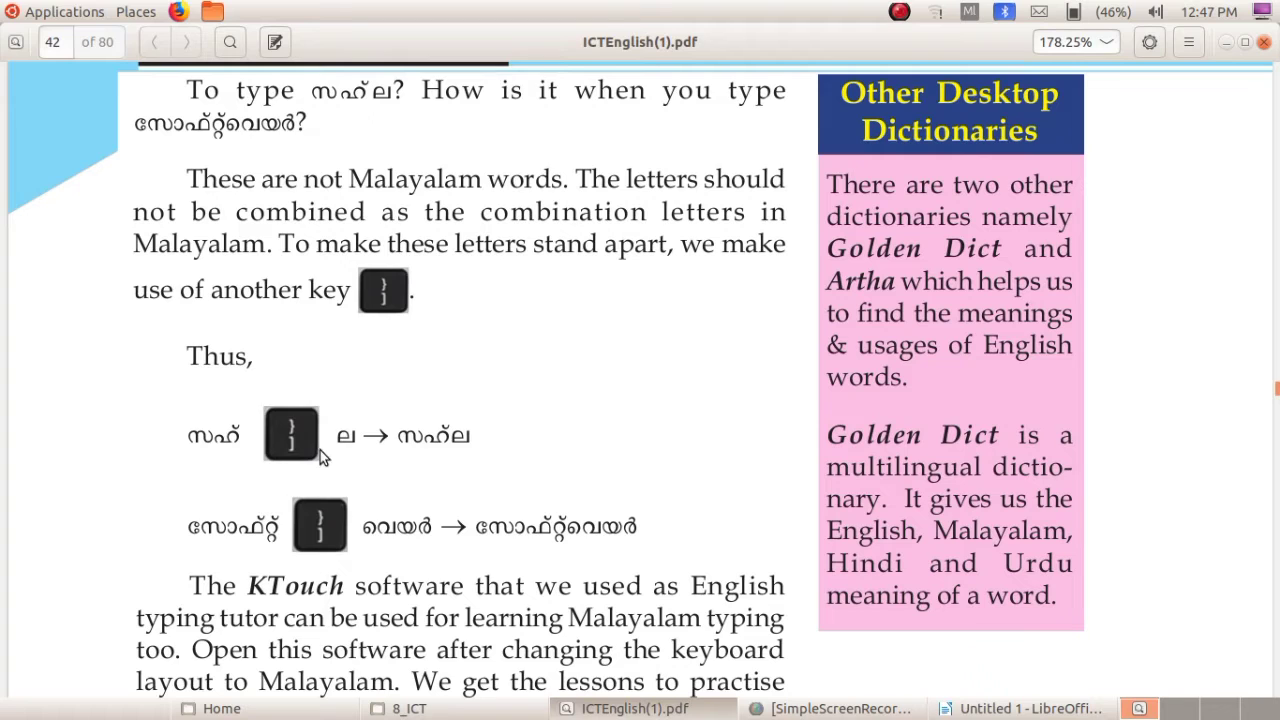
left_click(966, 710)
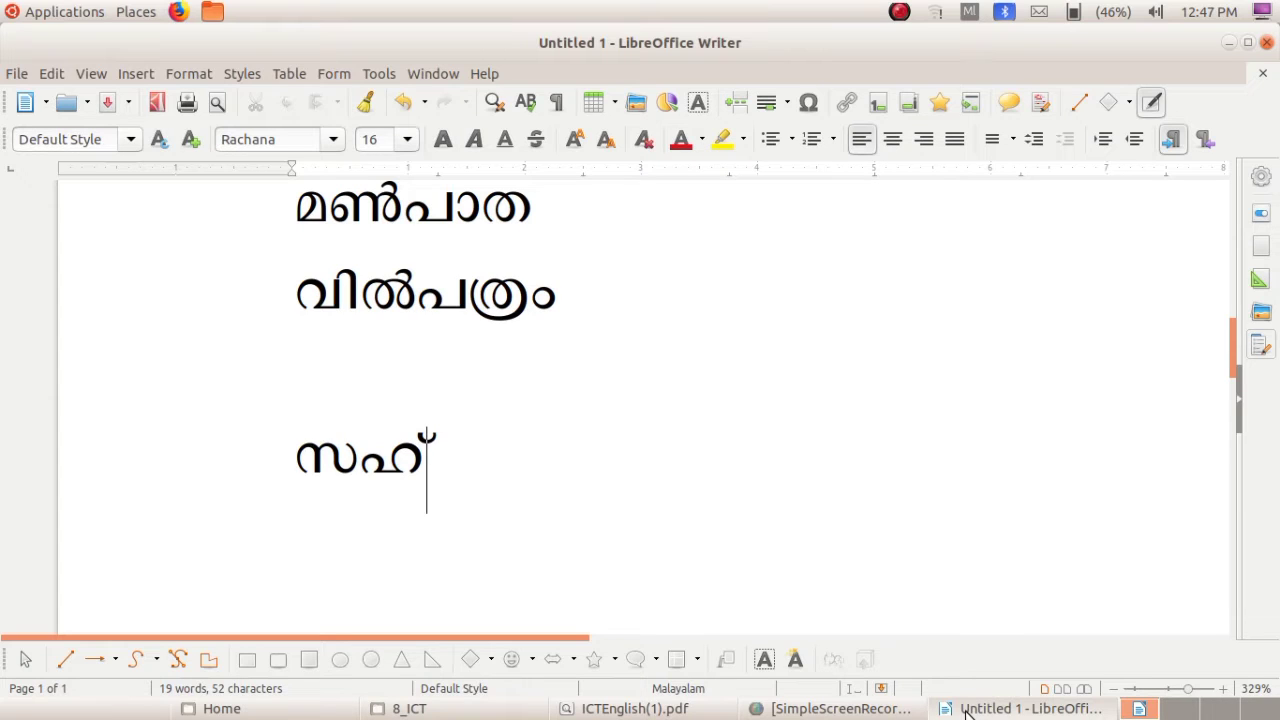
type("ല")
Step: Recheck the separated-letter examples in ICTEnglish(1).pdf, return to the LibreOffice Writer document and start a new line below സഹ്‌ല
left_click(628, 702)
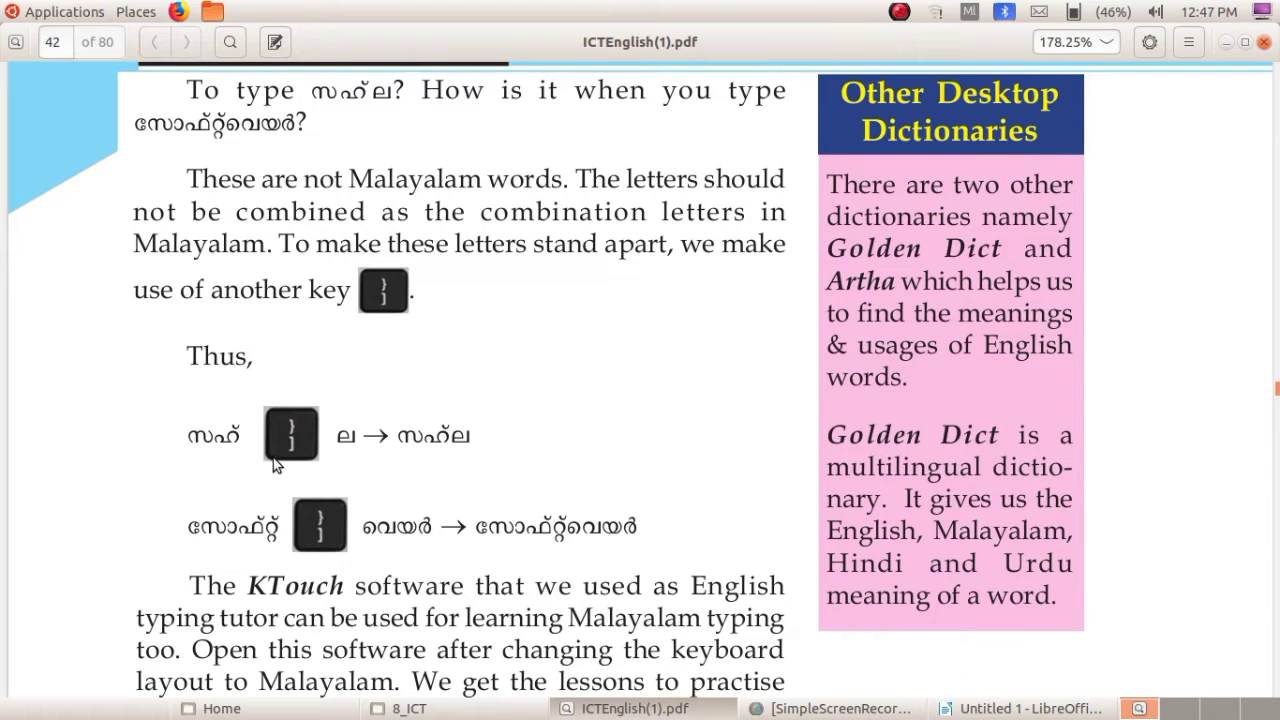
left_click(968, 713)
key("Return")
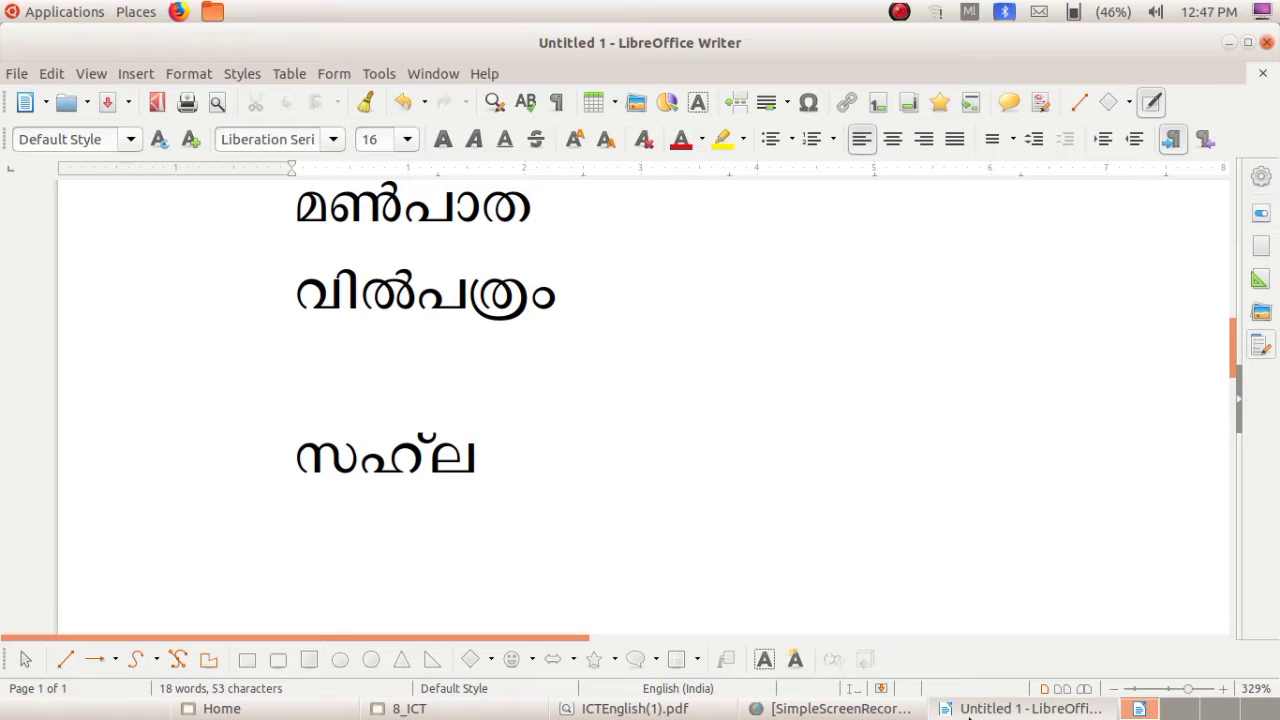
Step: Enter സോഫ്റ്റ് on the line below സഹ്‌ല, retyping its ending so that ഫ് and റ്റ് stay uncombined
type("സോ")
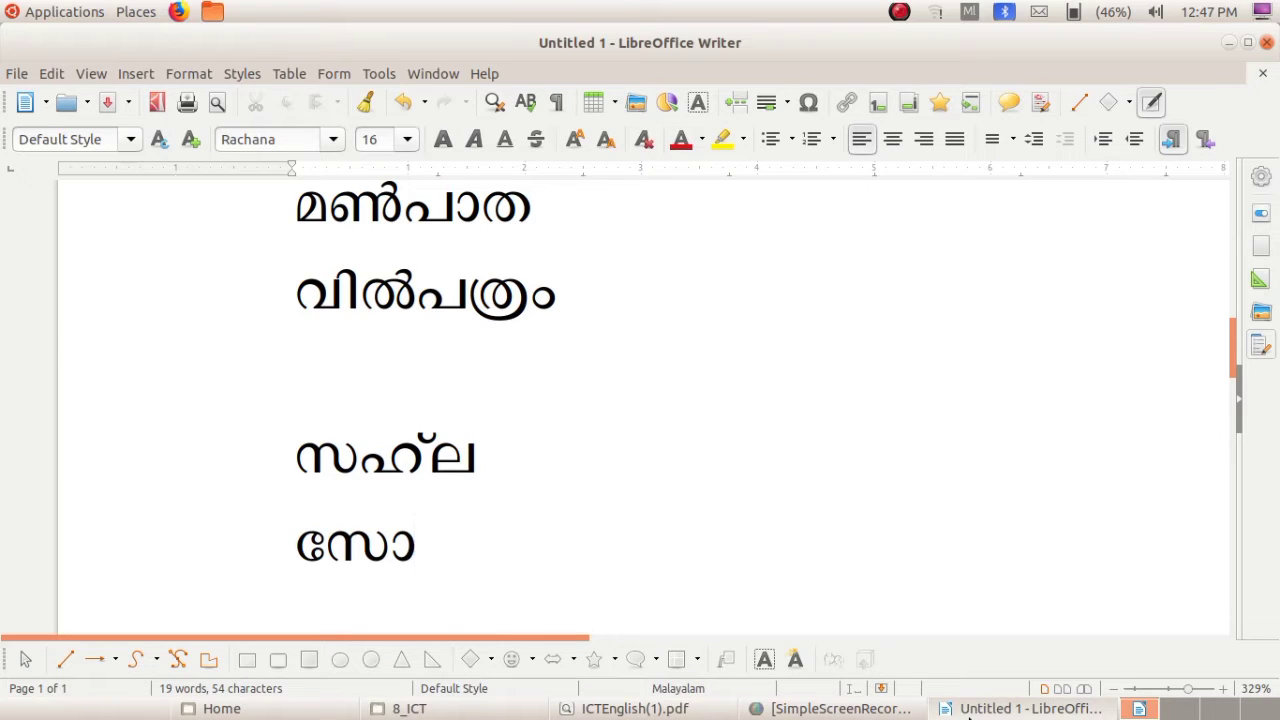
type("ഫ")
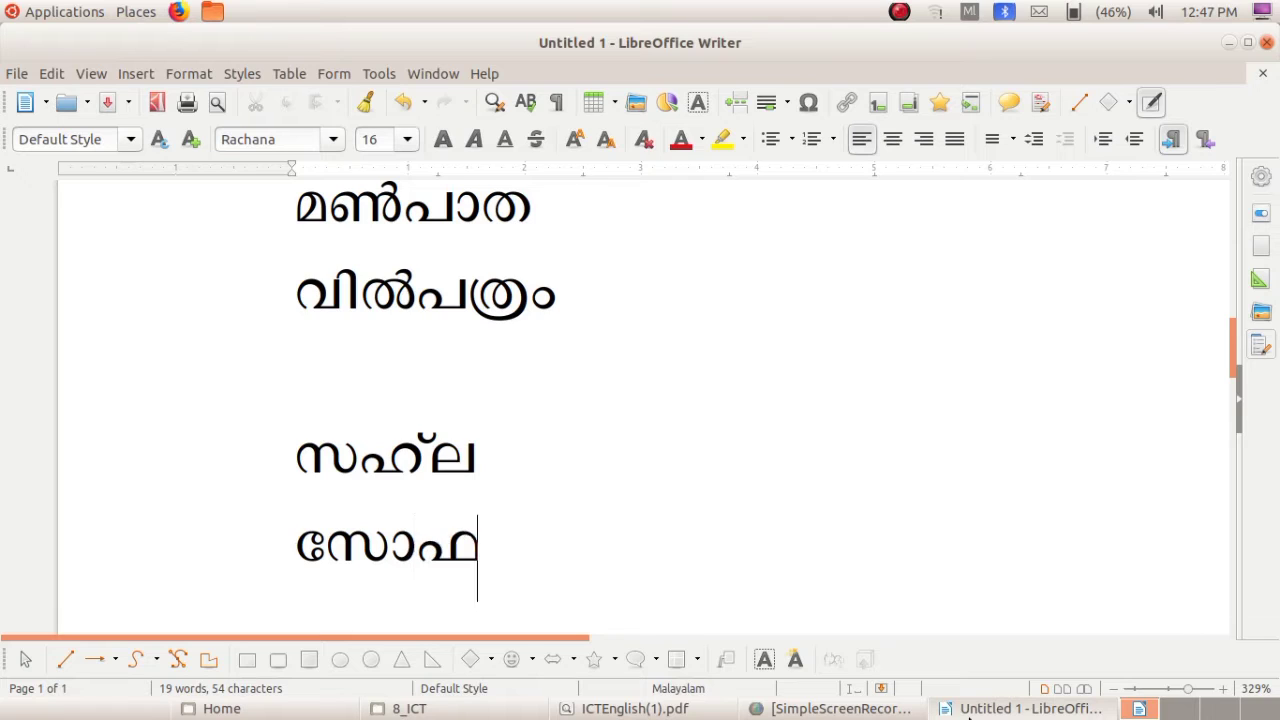
type("്റ്")
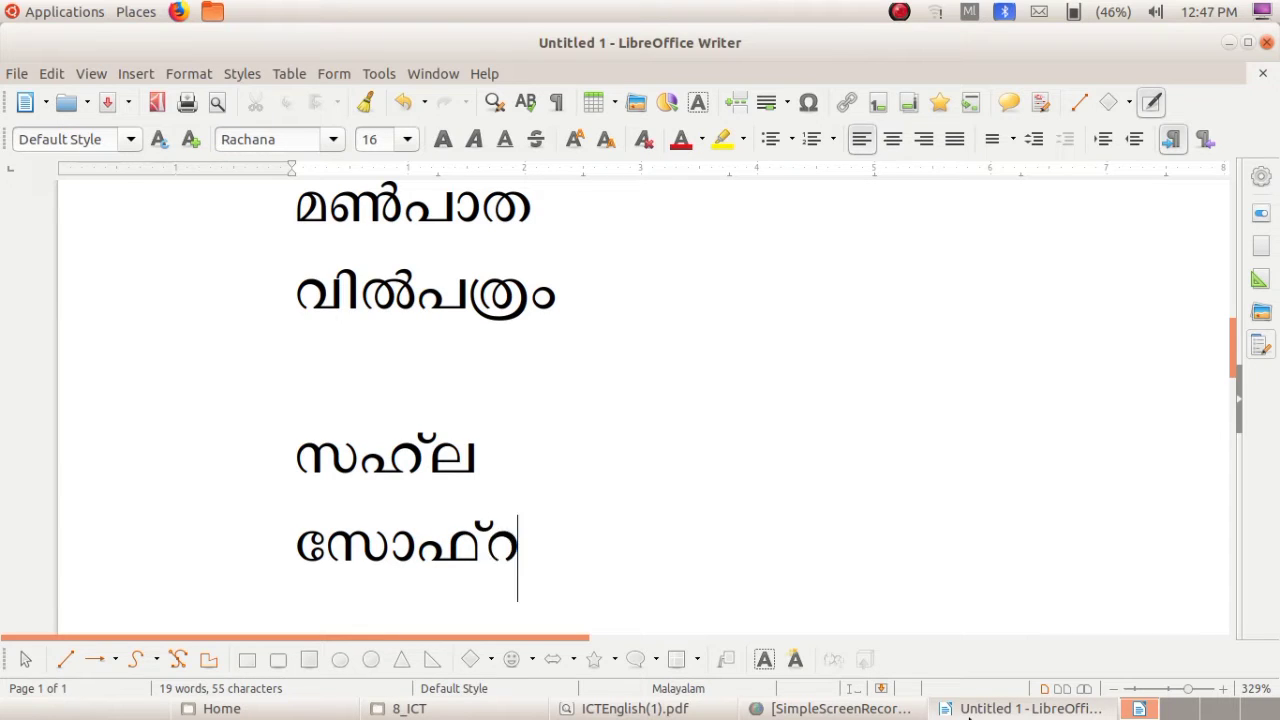
type("റ")
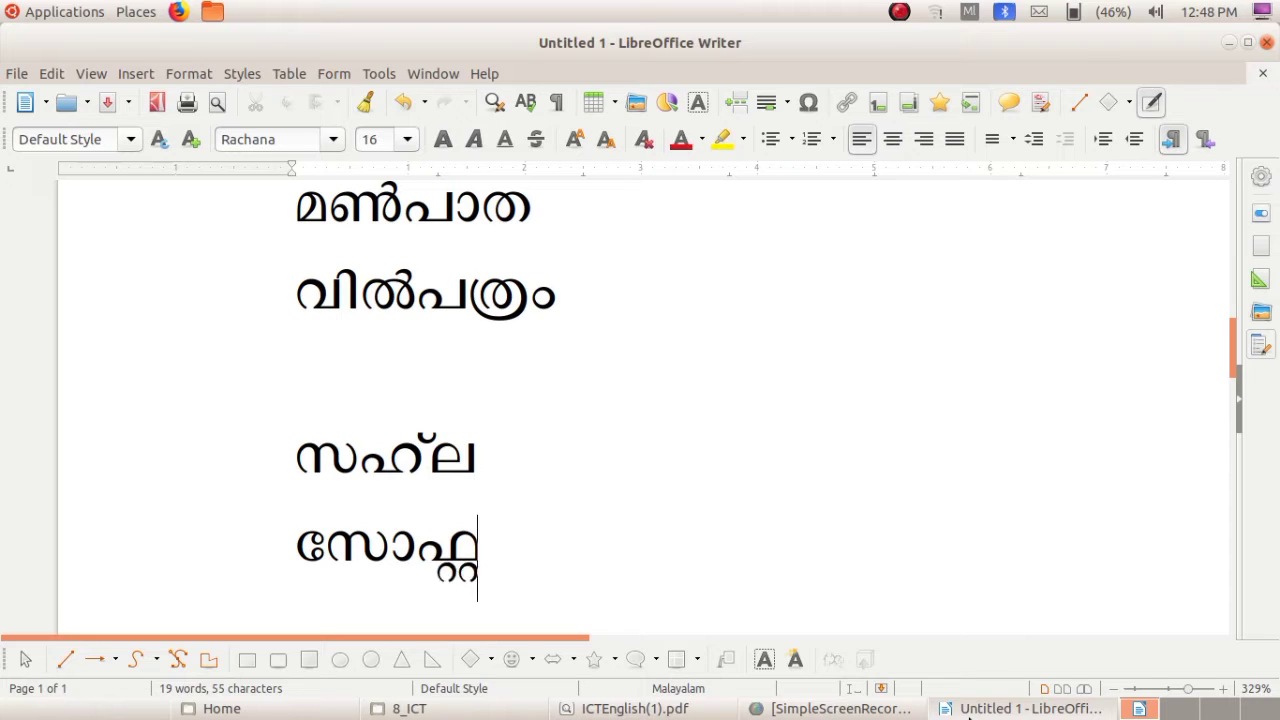
type("്")
key("BackSpace")
key("BackSpace")
key("BackSpace")
key("BackSpace")
type("‌റ്റ")
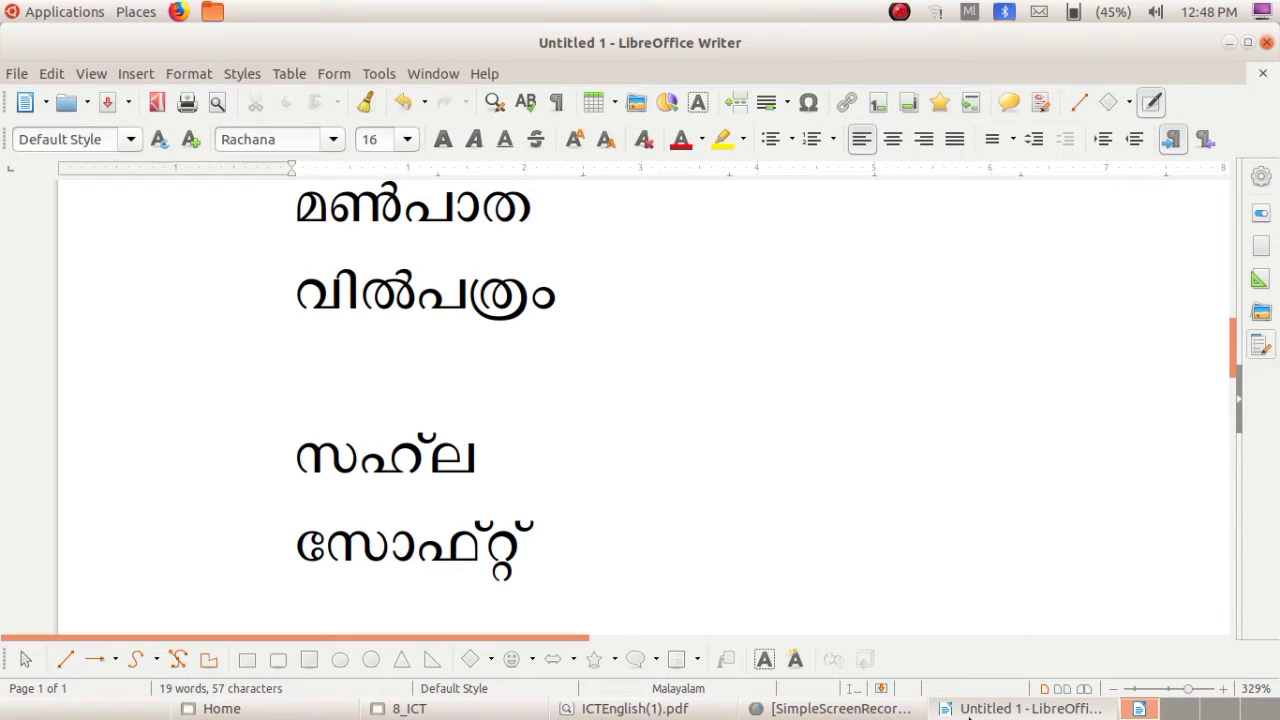
Step: Complete the word as സോഫ്റ്റ്‌വെയർ with റ്റ് and വെ kept apart, and compare it with the example in ICTEnglish(1).pdf
type("വ")
key("BackSpace")
type("‌വെ")
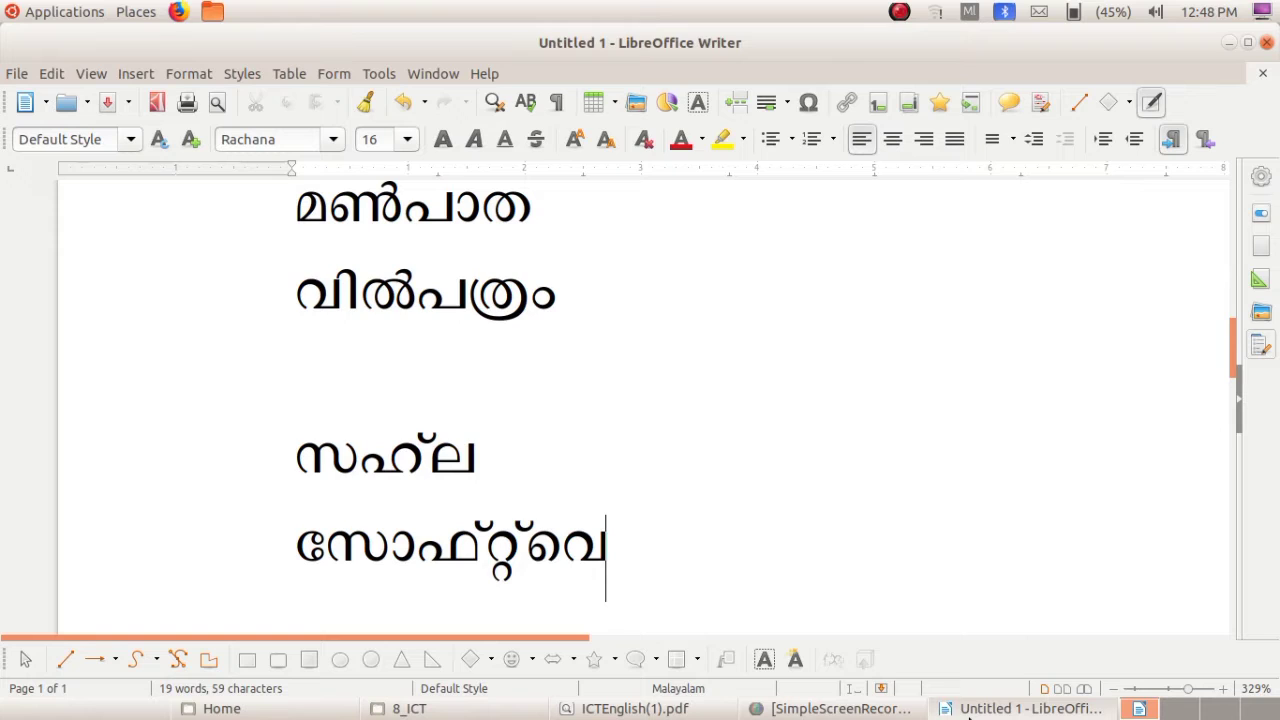
type("യർ")
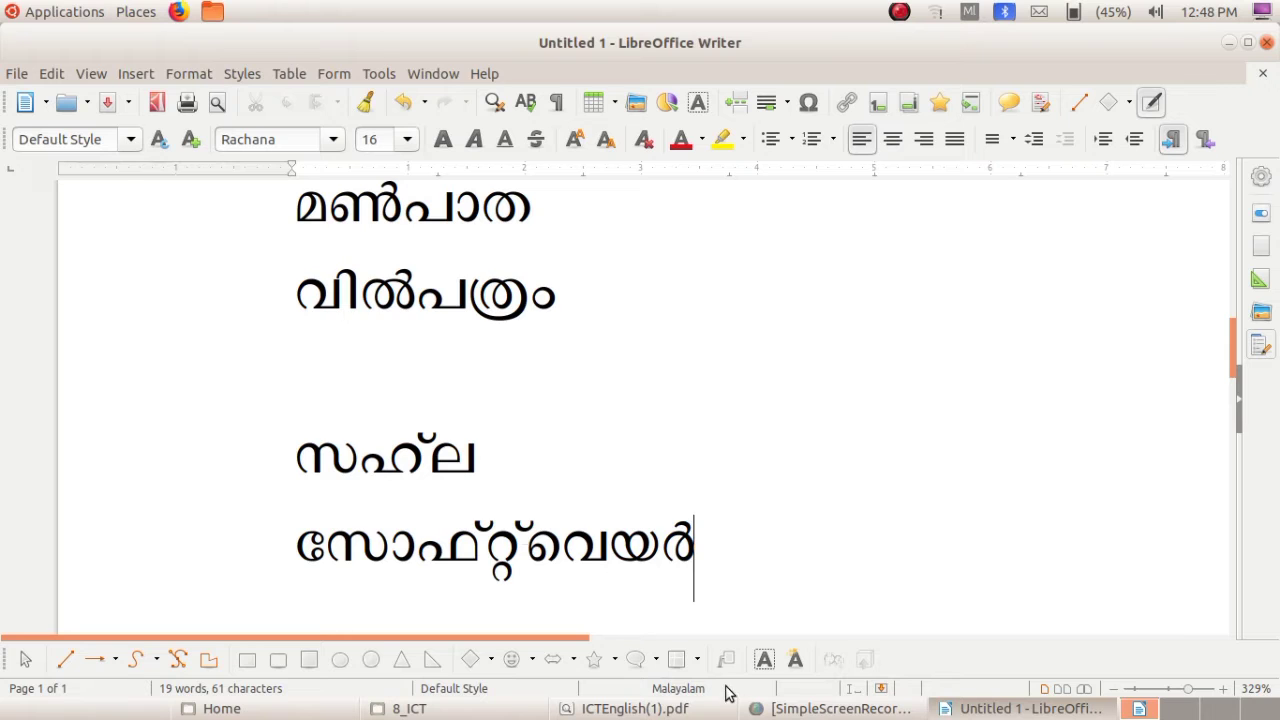
left_click(634, 708)
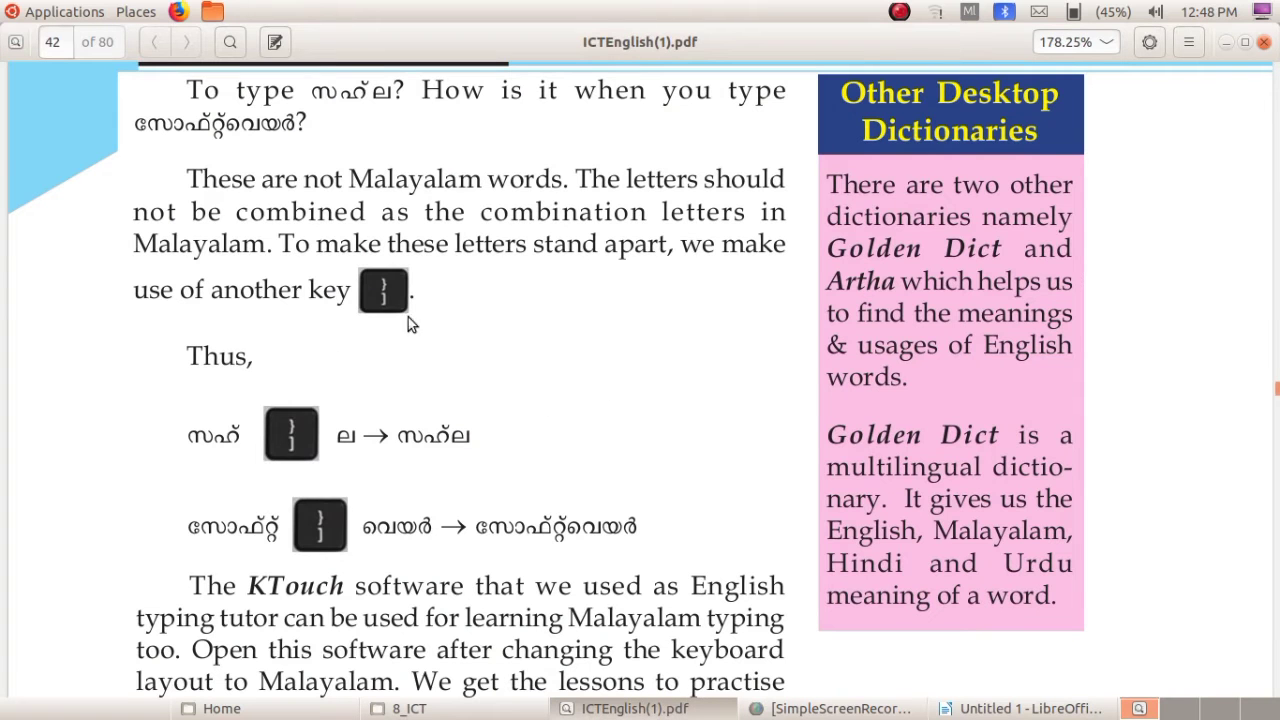
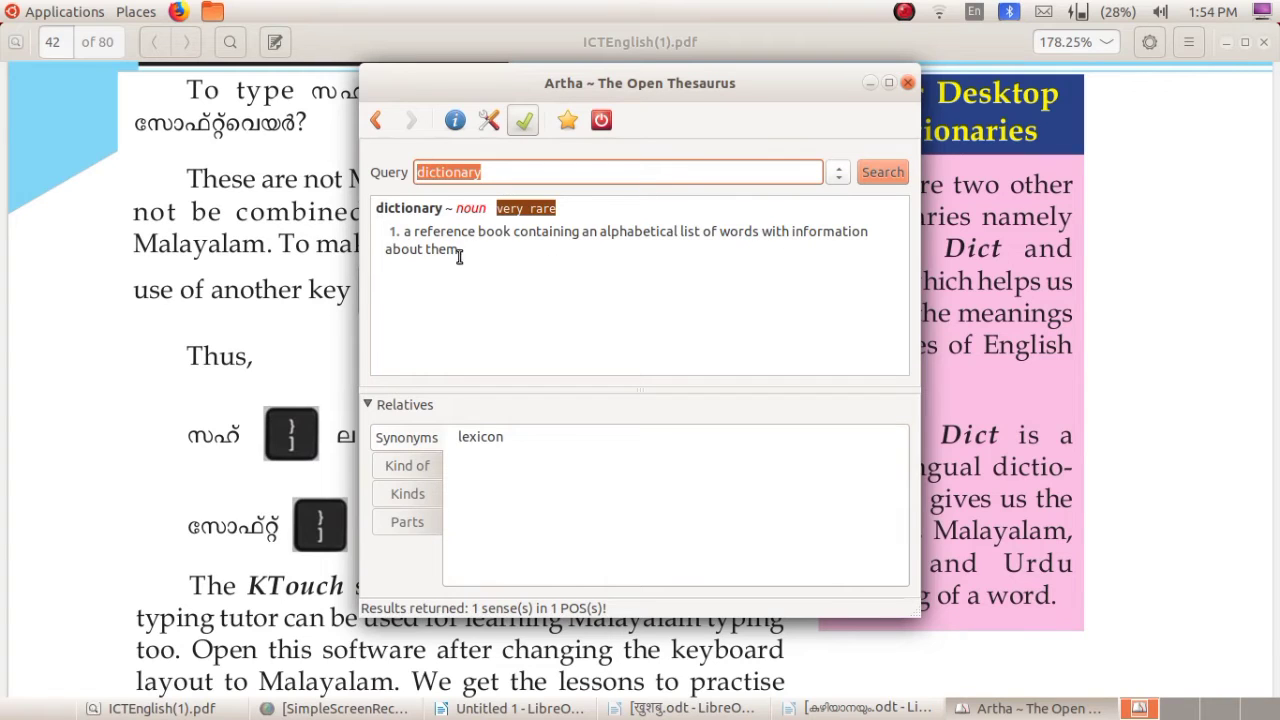
Step: Look over the definition of "dictionary" in Artha, close it, and go to Activity 3.2 Let's type a poem in ICTEnglish(1).pdf
left_click_drag(474, 246, 380, 224)
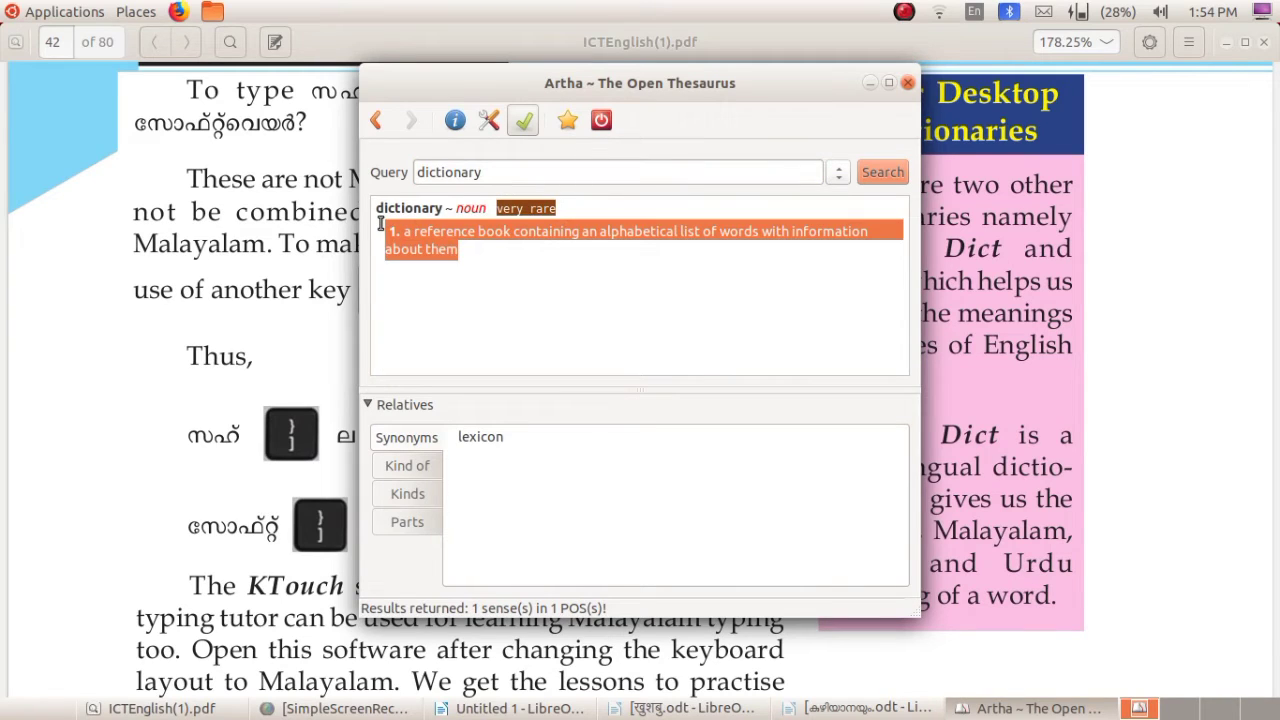
left_click(380, 224)
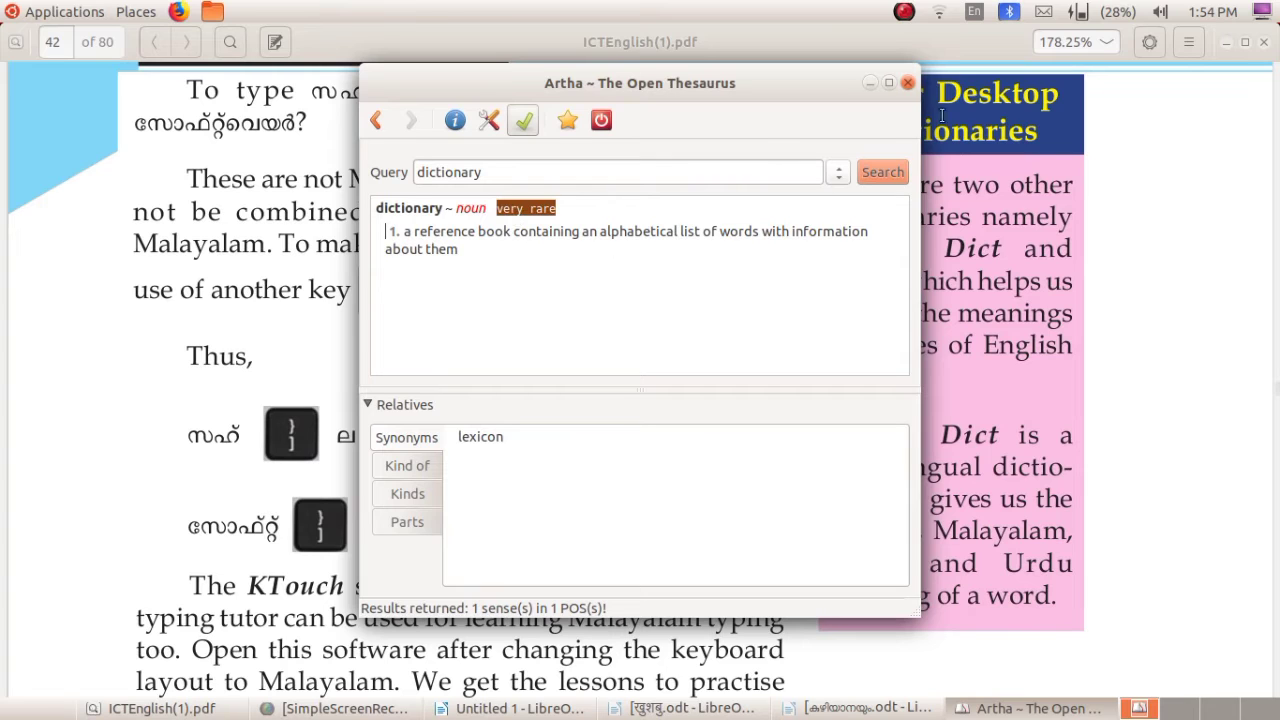
left_click(907, 82)
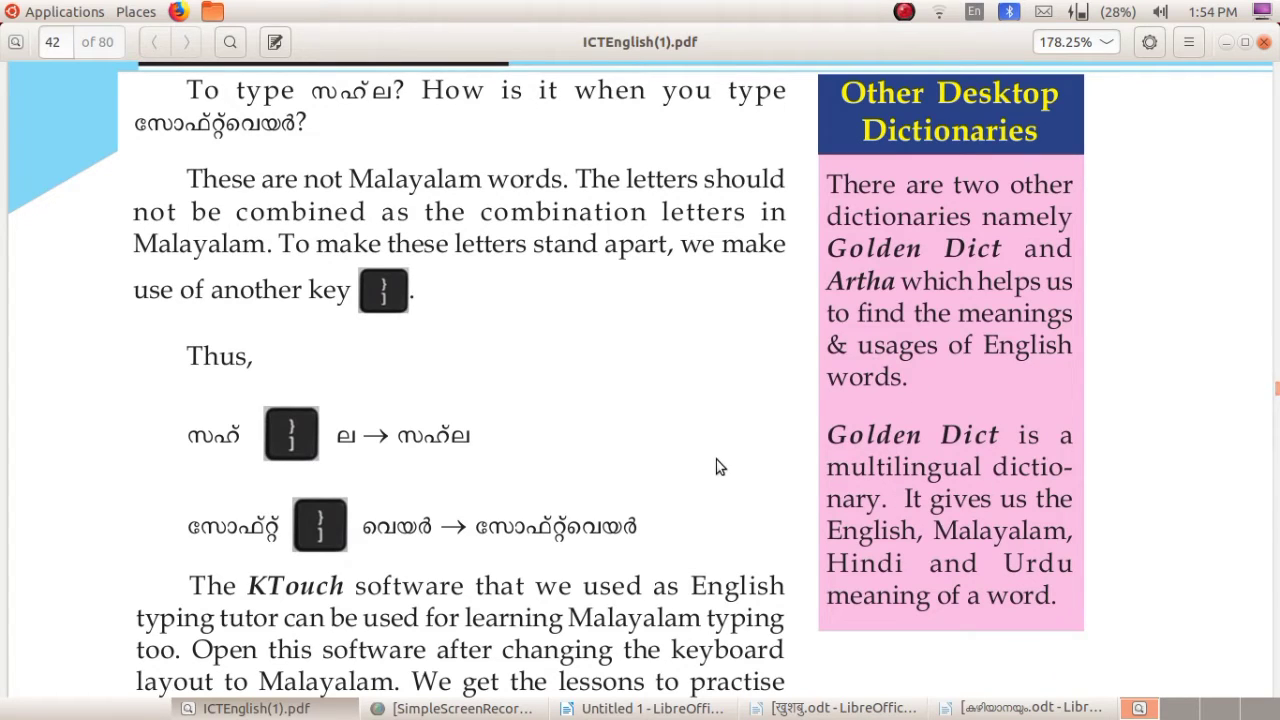
scroll(716, 459, "down", 10)
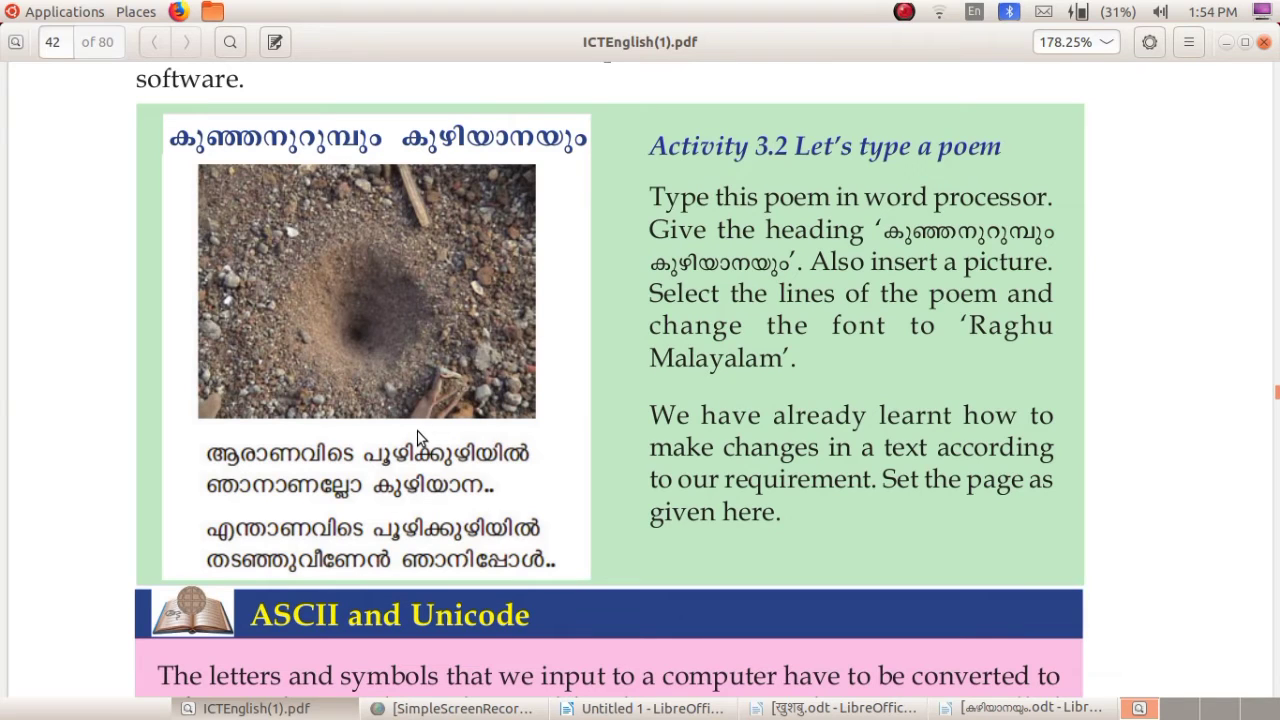
Step: Open a new blank LibreOffice Writer document
left_click(90, 14)
mouse_move(110, 205)
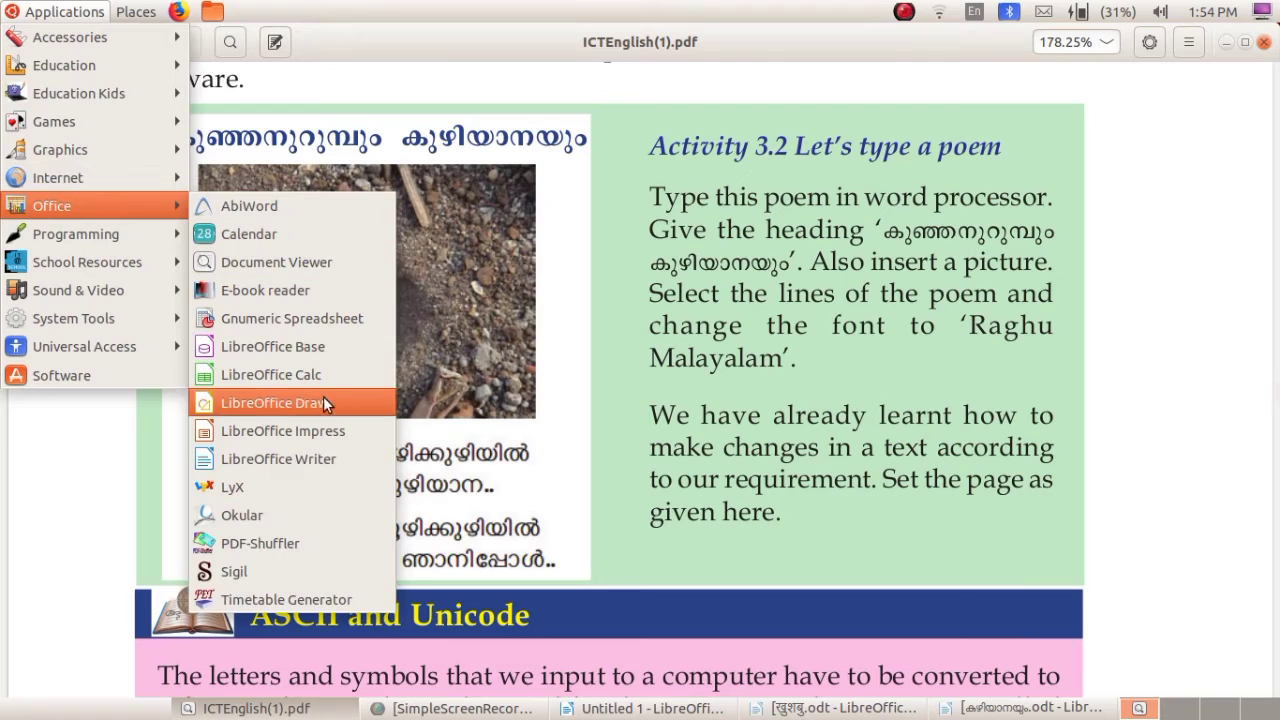
left_click(337, 463)
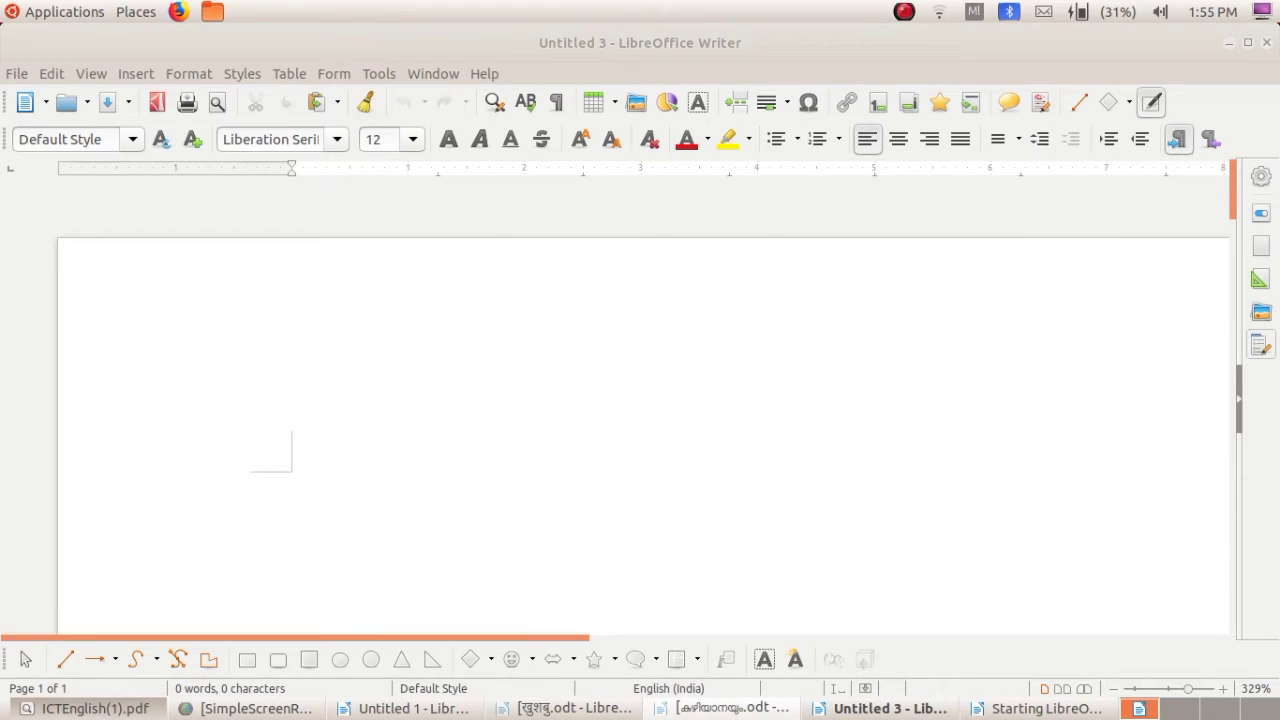
Step: Switch to the poem document കുഴിയാനയും.odt and compare it with the Activity 3.2 instructions in ICTEnglish(1).pdf
left_click(722, 708)
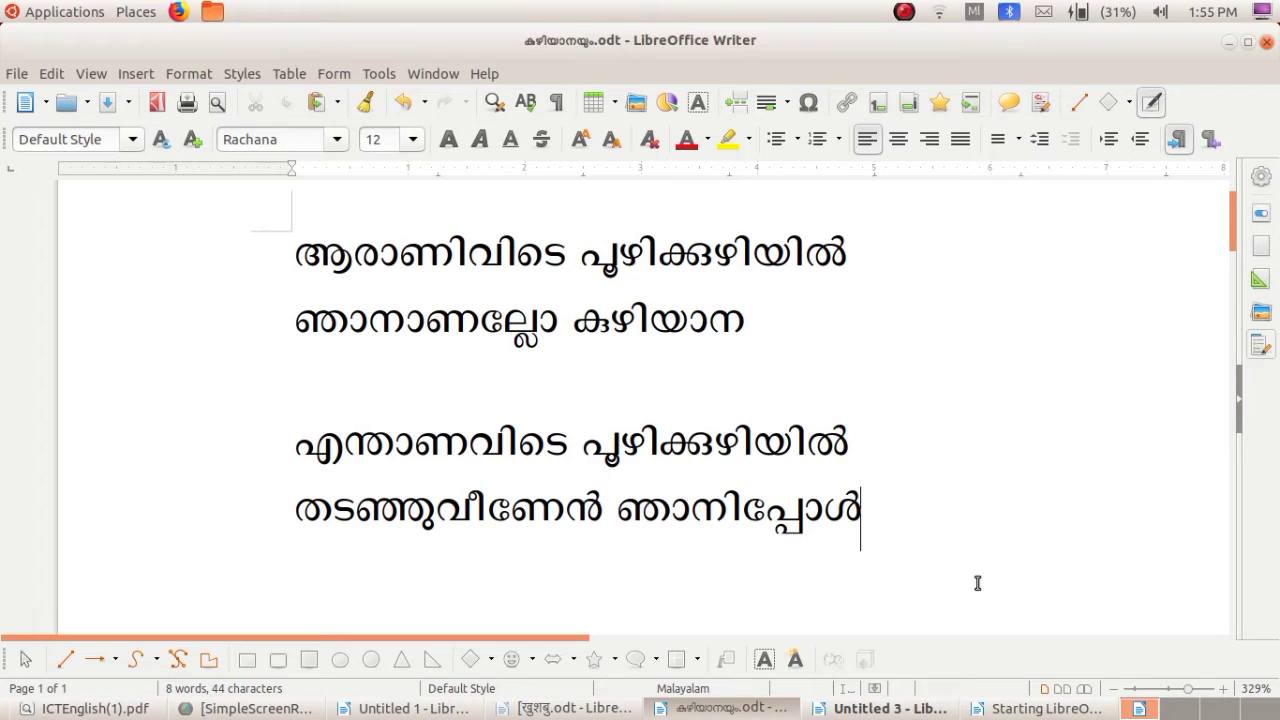
left_click(1170, 690)
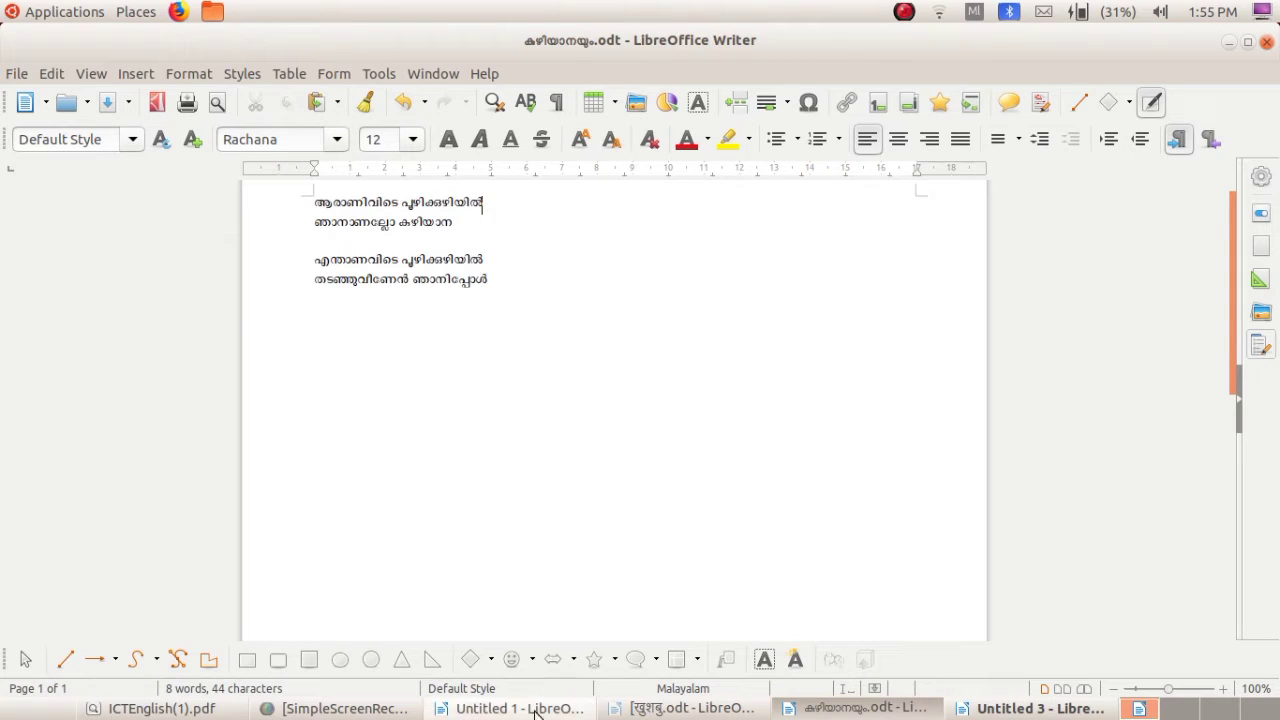
left_click(160, 708)
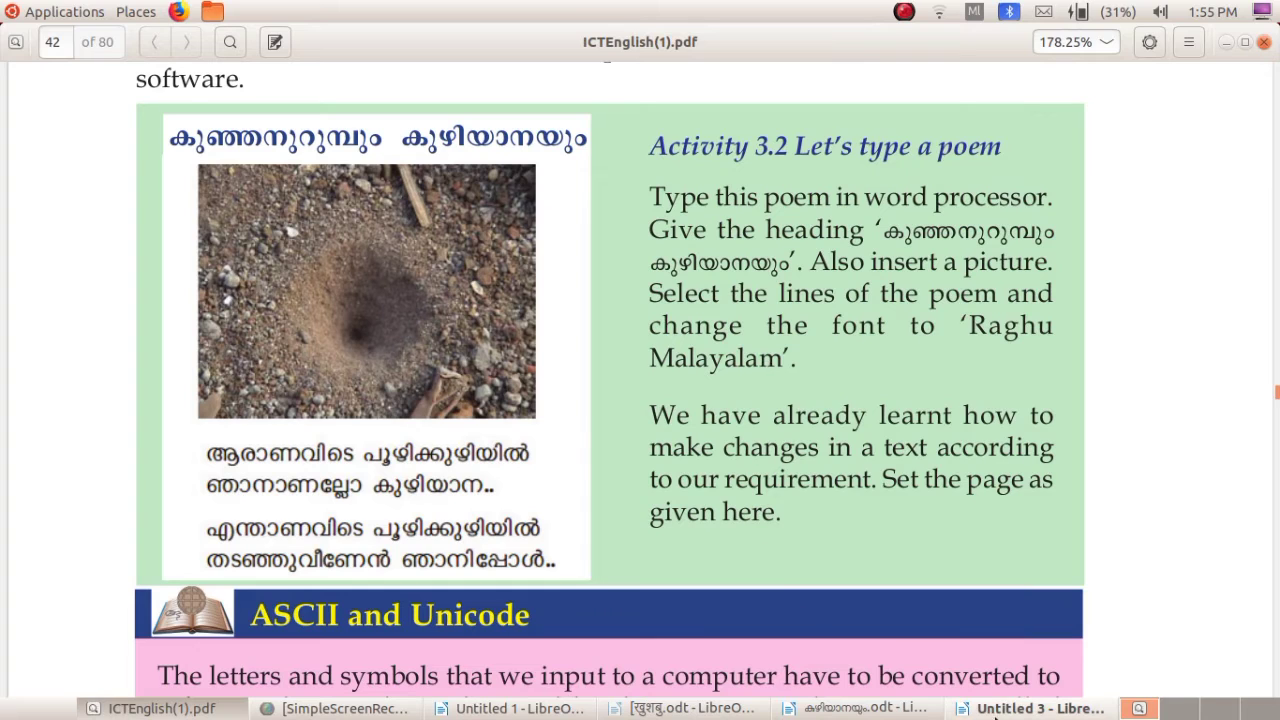
left_click(866, 708)
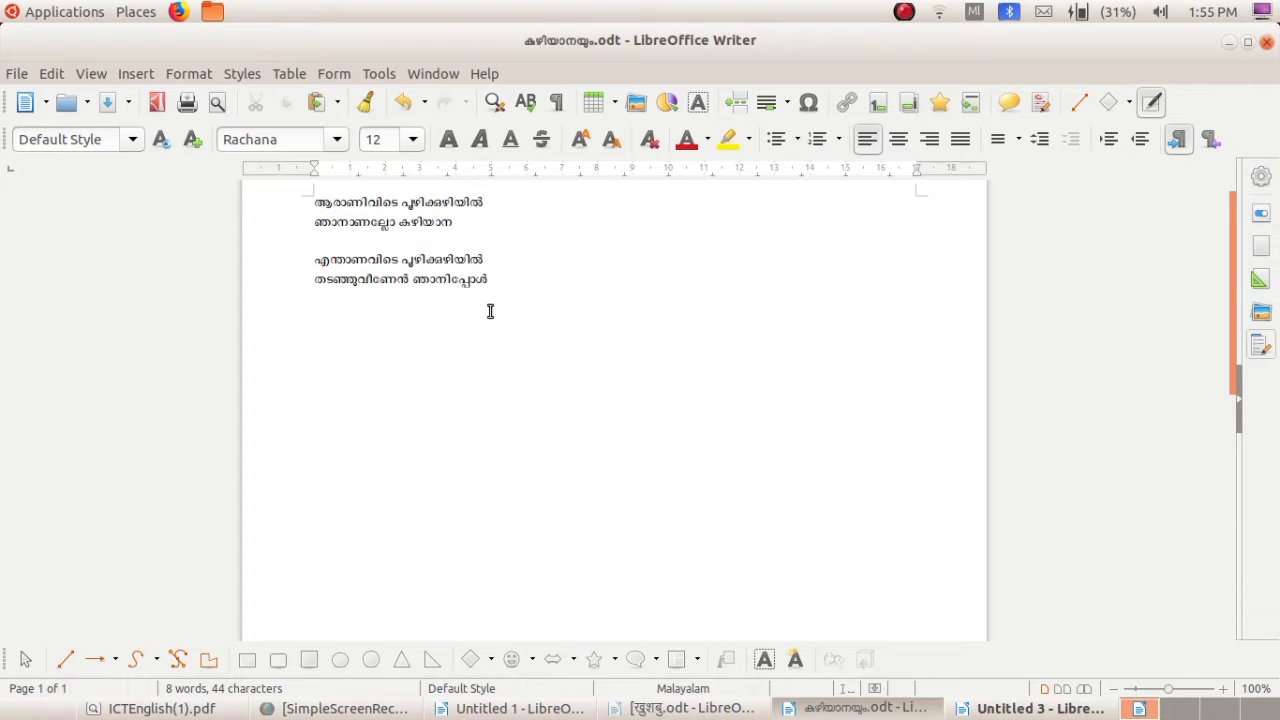
Step: Change the font of all the poem lines in കുഴിയാനയും.odt to RaghuMalayalam
left_click_drag(517, 289, 309, 200)
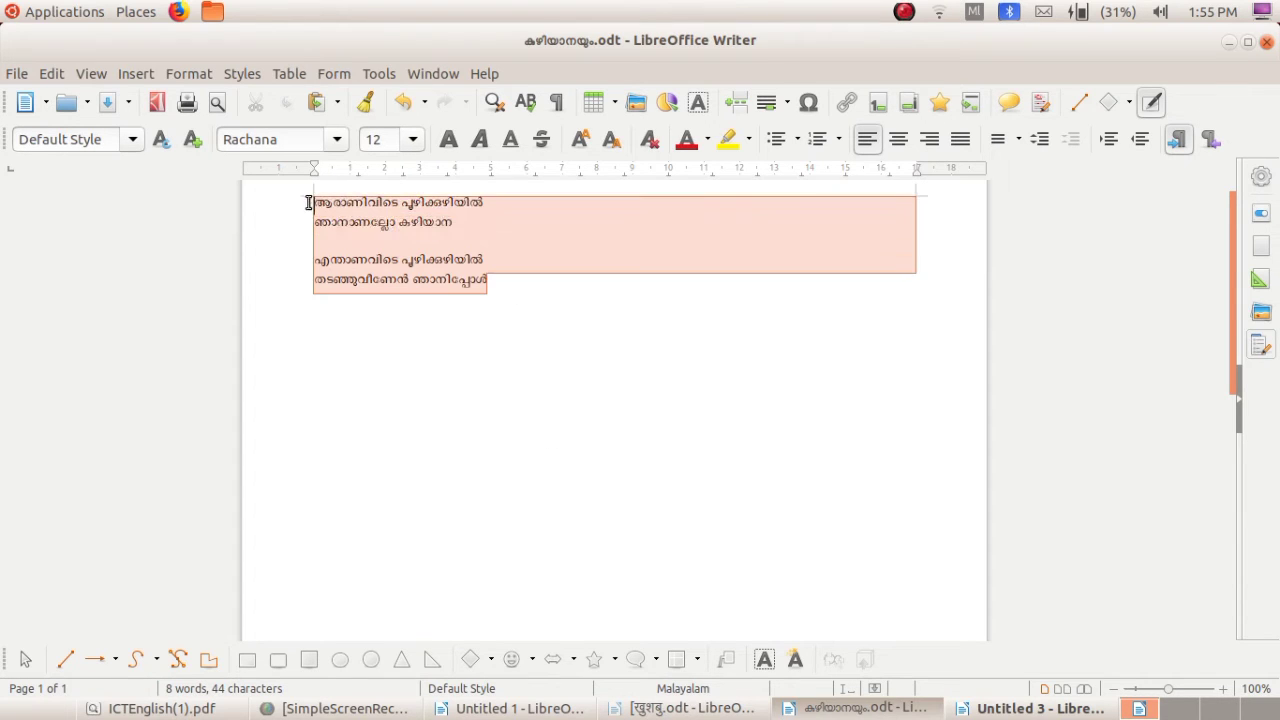
left_click(337, 141)
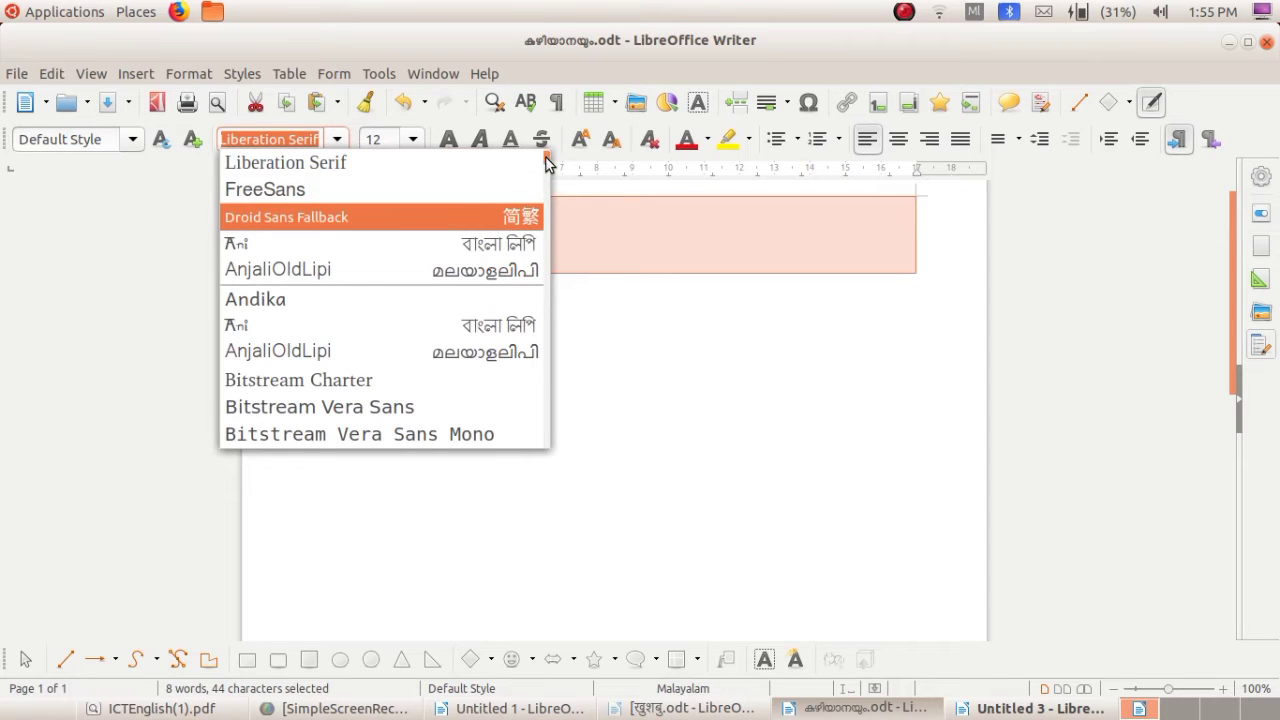
left_click_drag(547, 162, 551, 425)
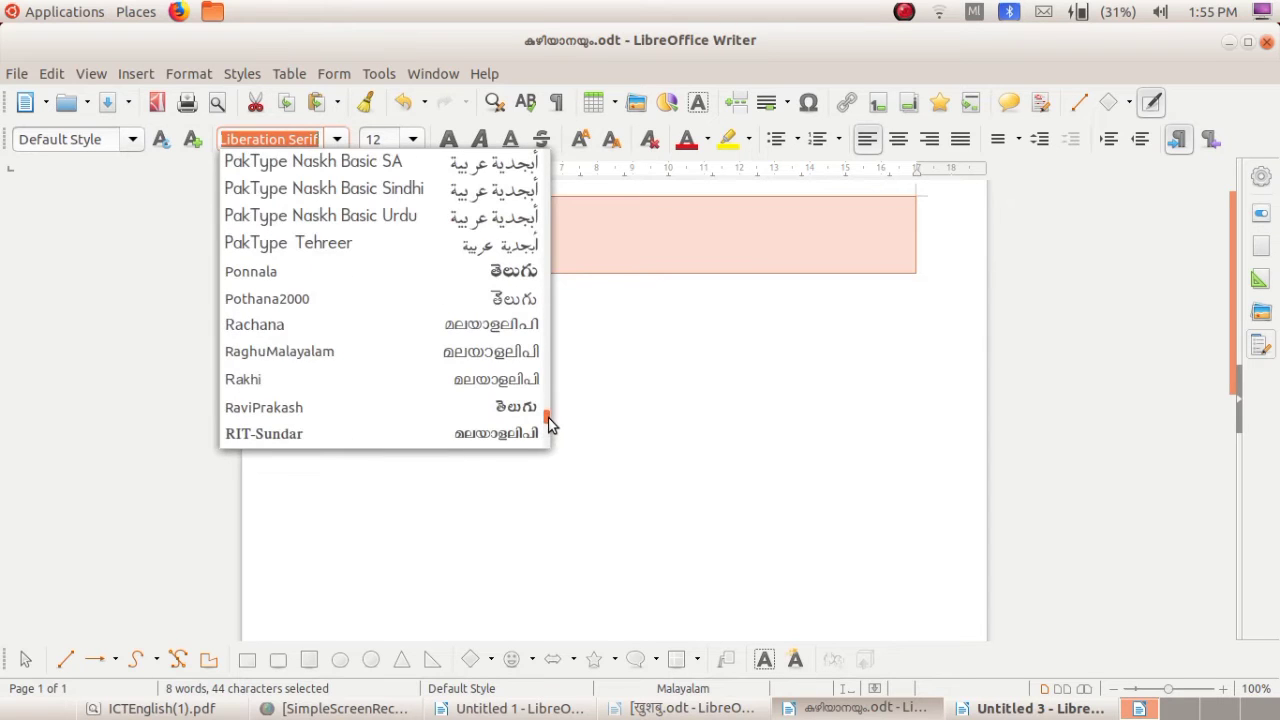
left_click(337, 351)
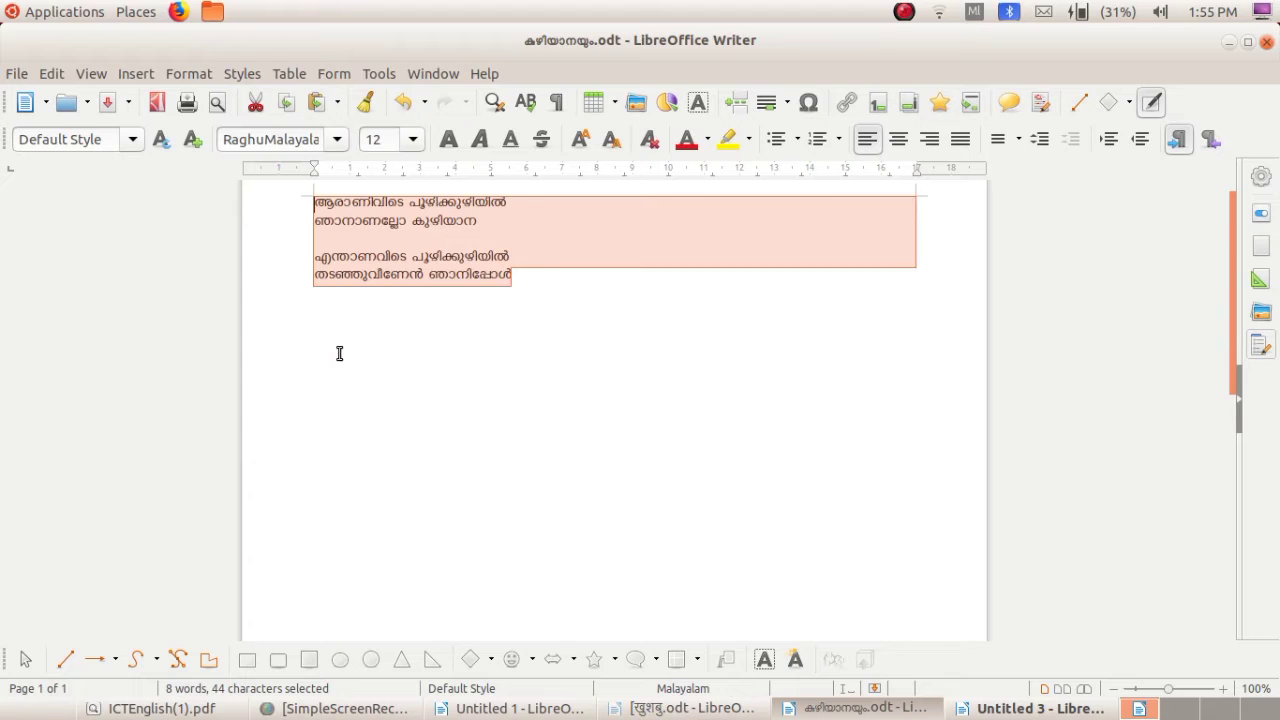
Step: Set the poem lines to font size 18 and colour their text red
left_click(414, 139)
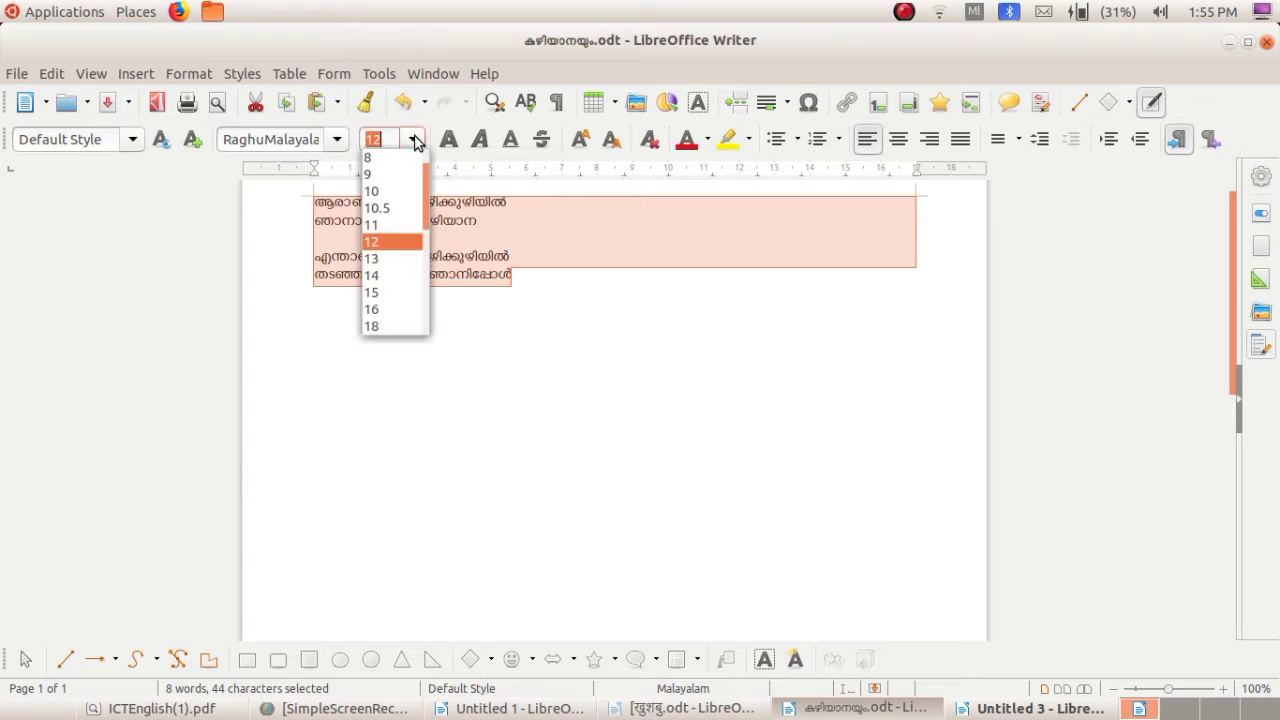
left_click(379, 326)
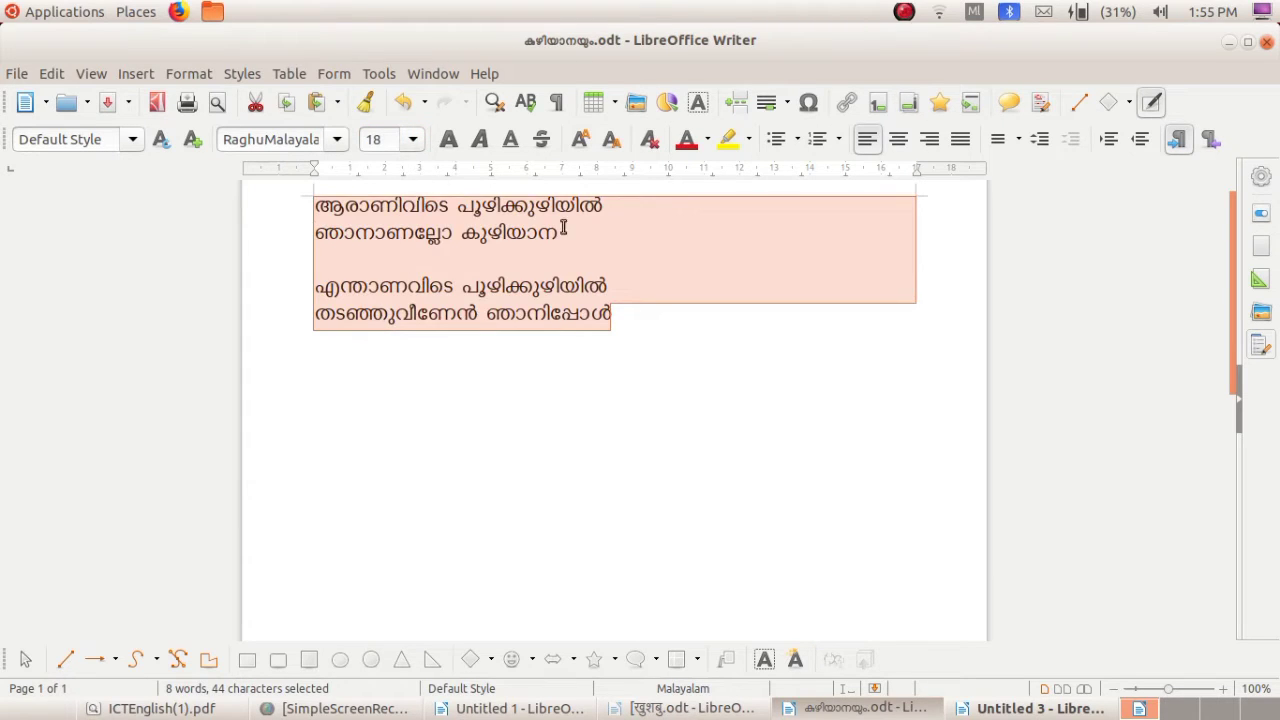
left_click(686, 145)
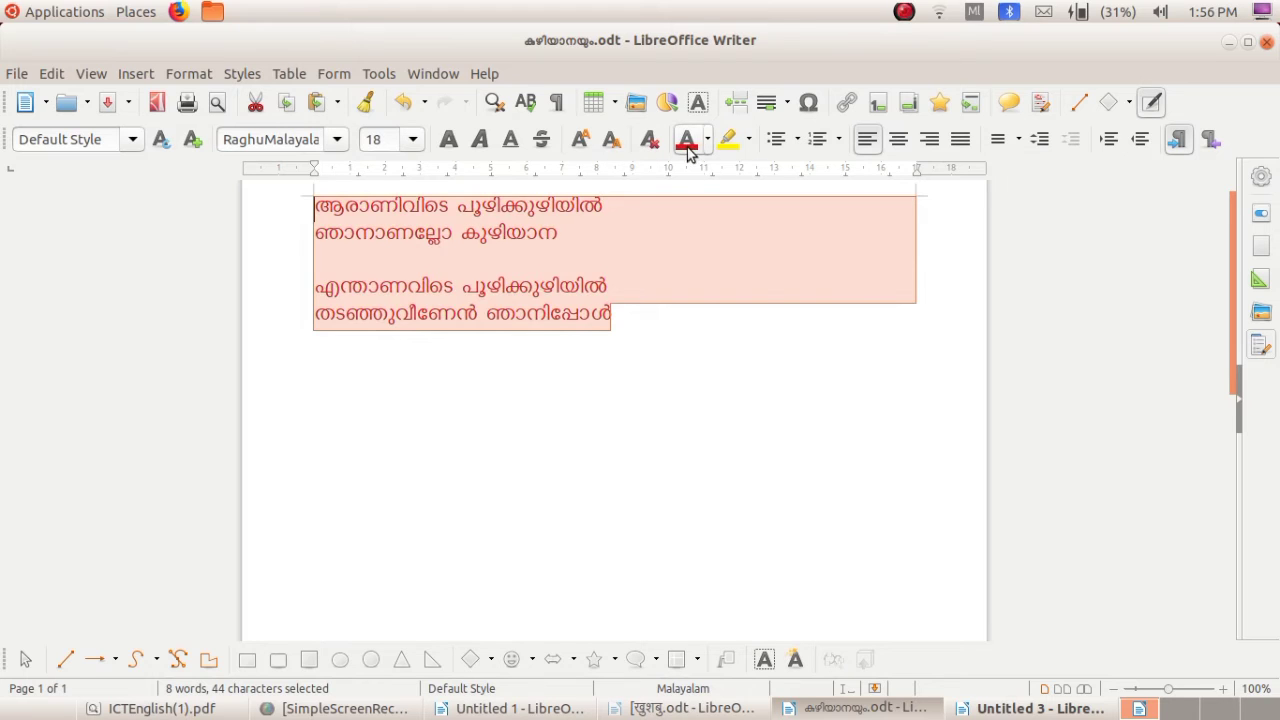
left_click(560, 331)
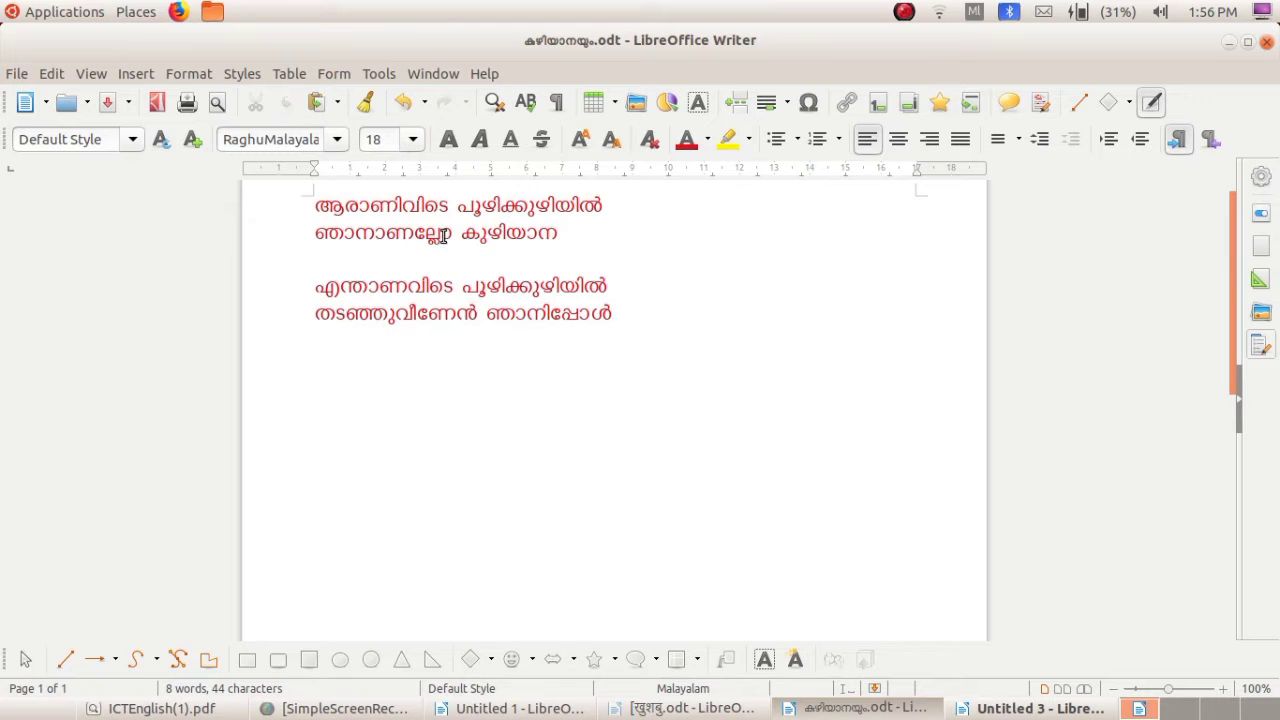
Step: Check the heading required by Activity 3.2 in ICTEnglish(1).pdf and insert five blank lines above the poem in കുഴിയാനയും.odt
left_click(203, 708)
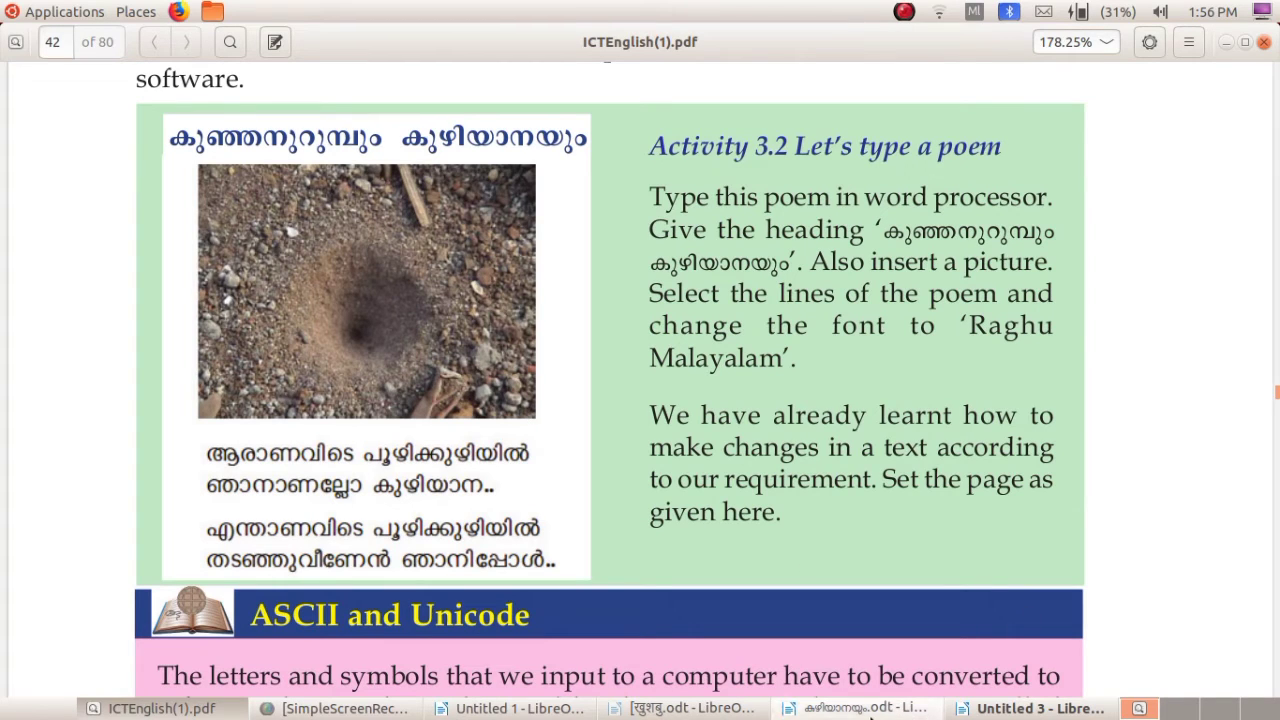
left_click(868, 707)
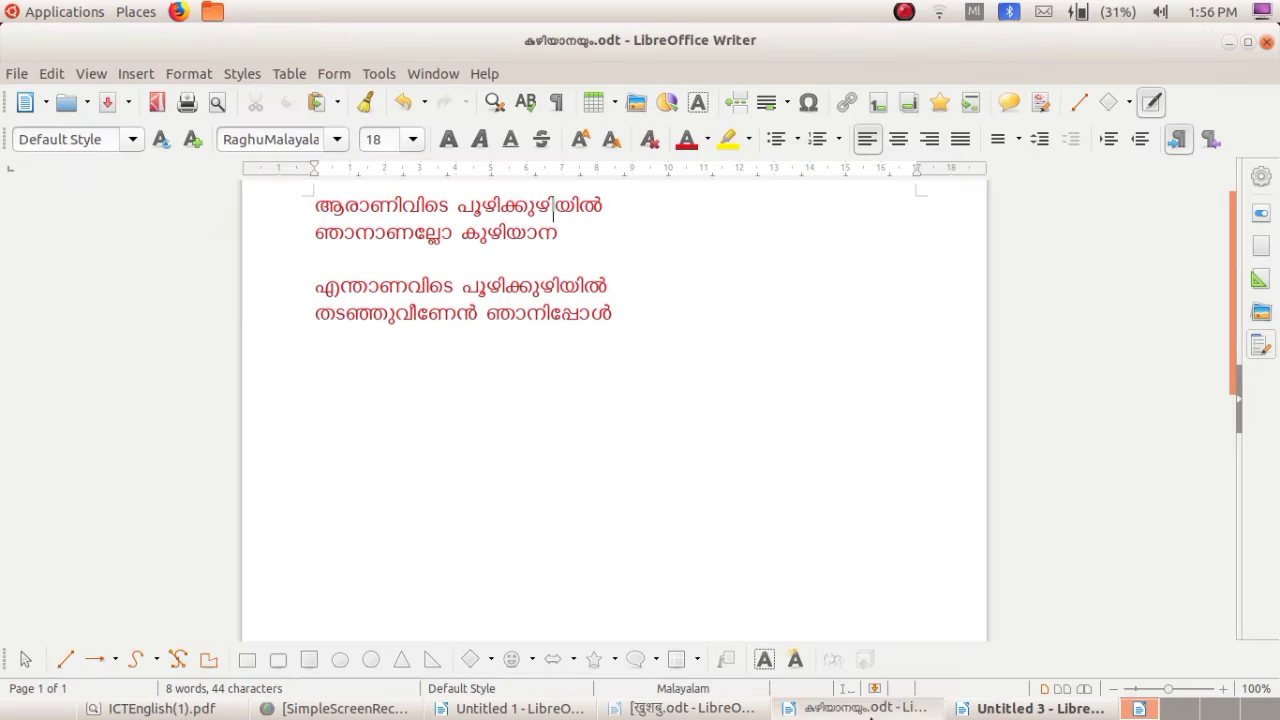
left_click(308, 206)
key("Return")
key("Return")
key("Return")
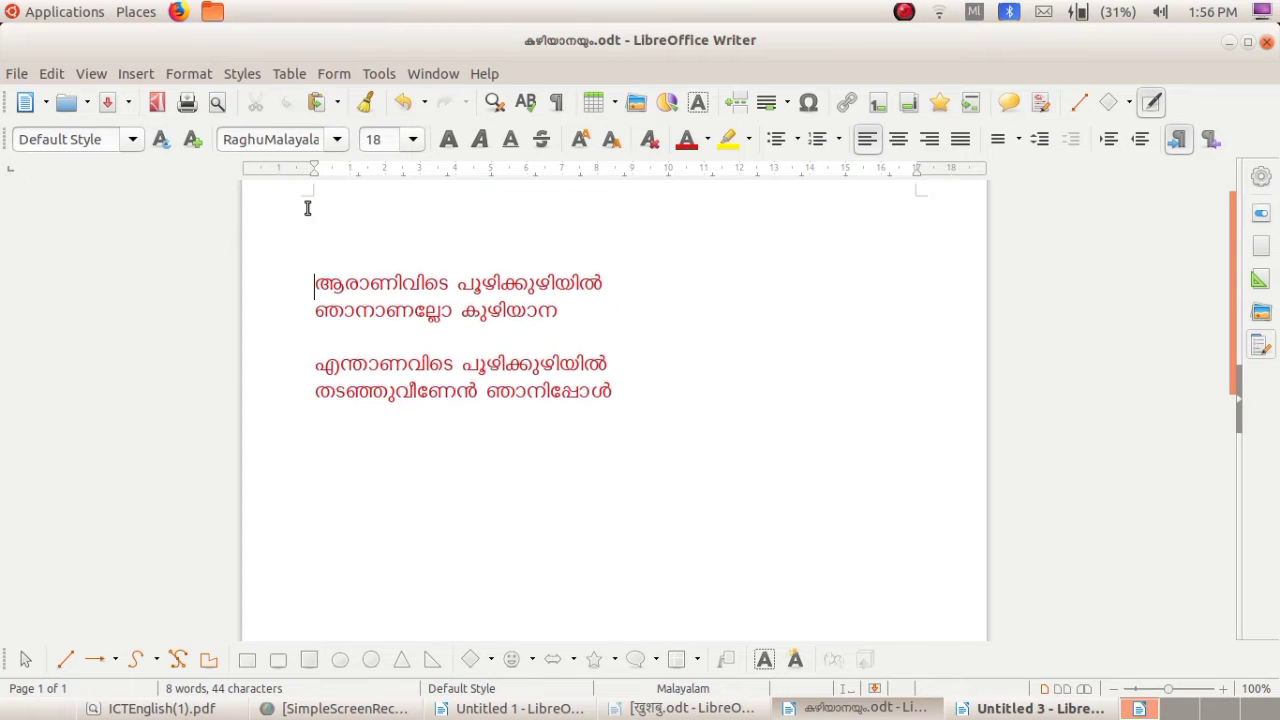
key("Return")
key("Return")
Step: Enter the heading കുഞ്ഞനുറുമ്പും കുഴിയാനയും on the second blank line above the poem
key("Up")
key("Up")
key("Up")
key("Up")
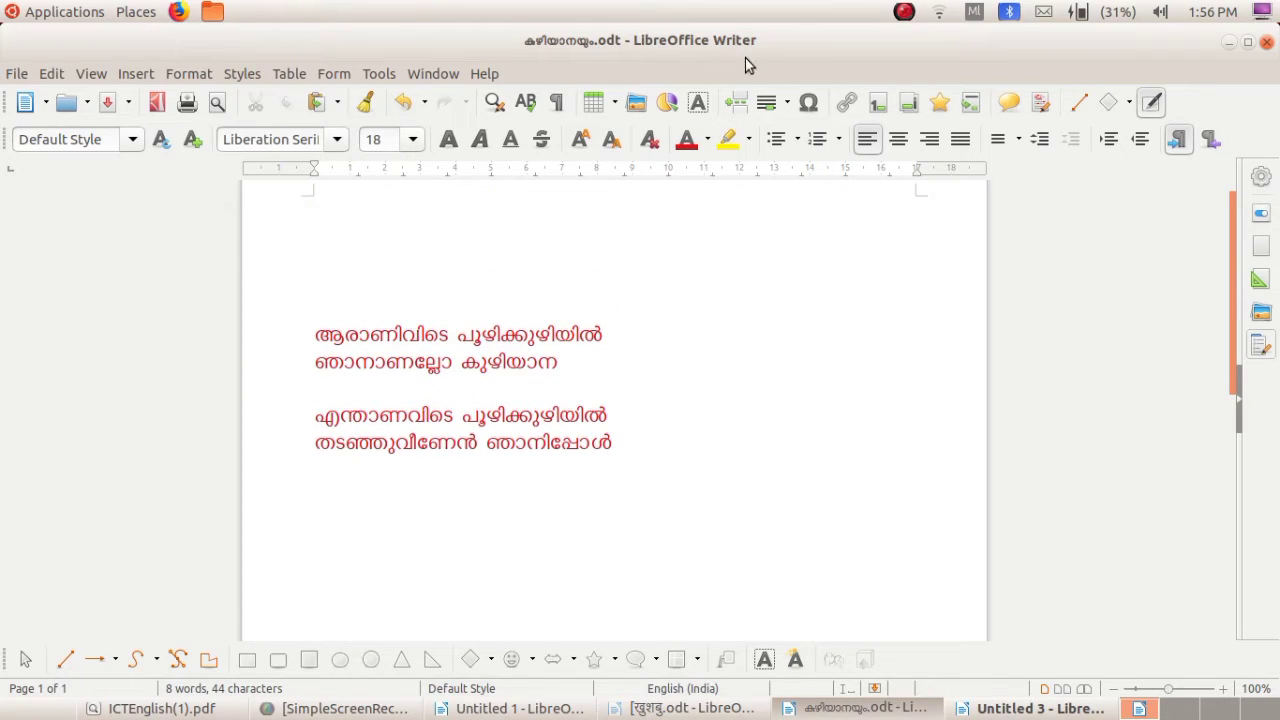
type("ക")
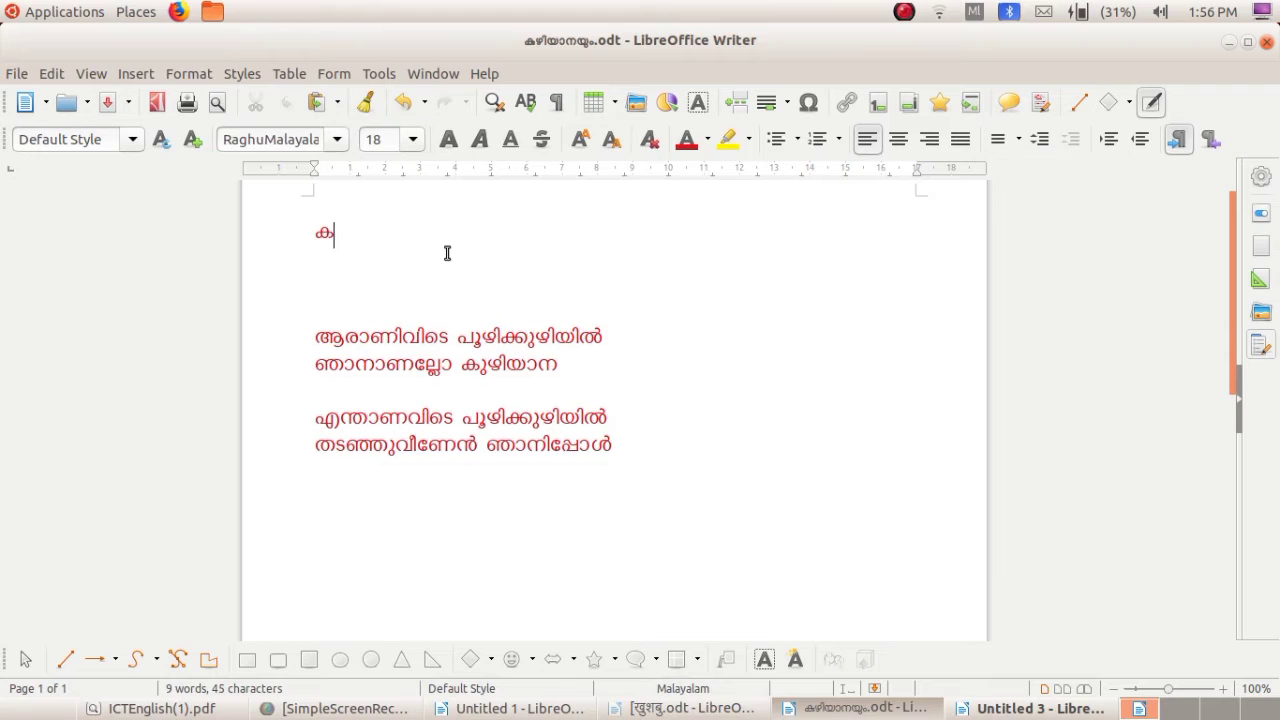
type("പ")
key("BackSpace")
type("ുഞ്ഞനുറ")
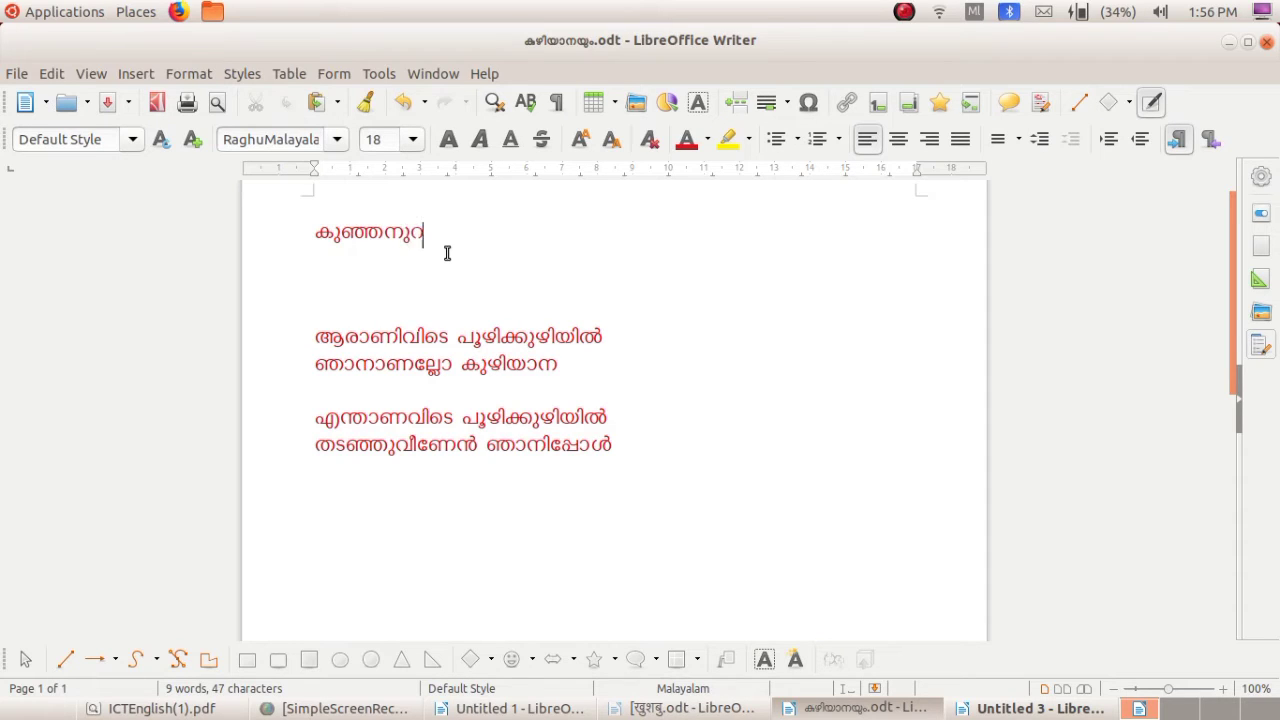
type("ുമ്ത")
key("BackSpace")
type("പും കുഴ്")
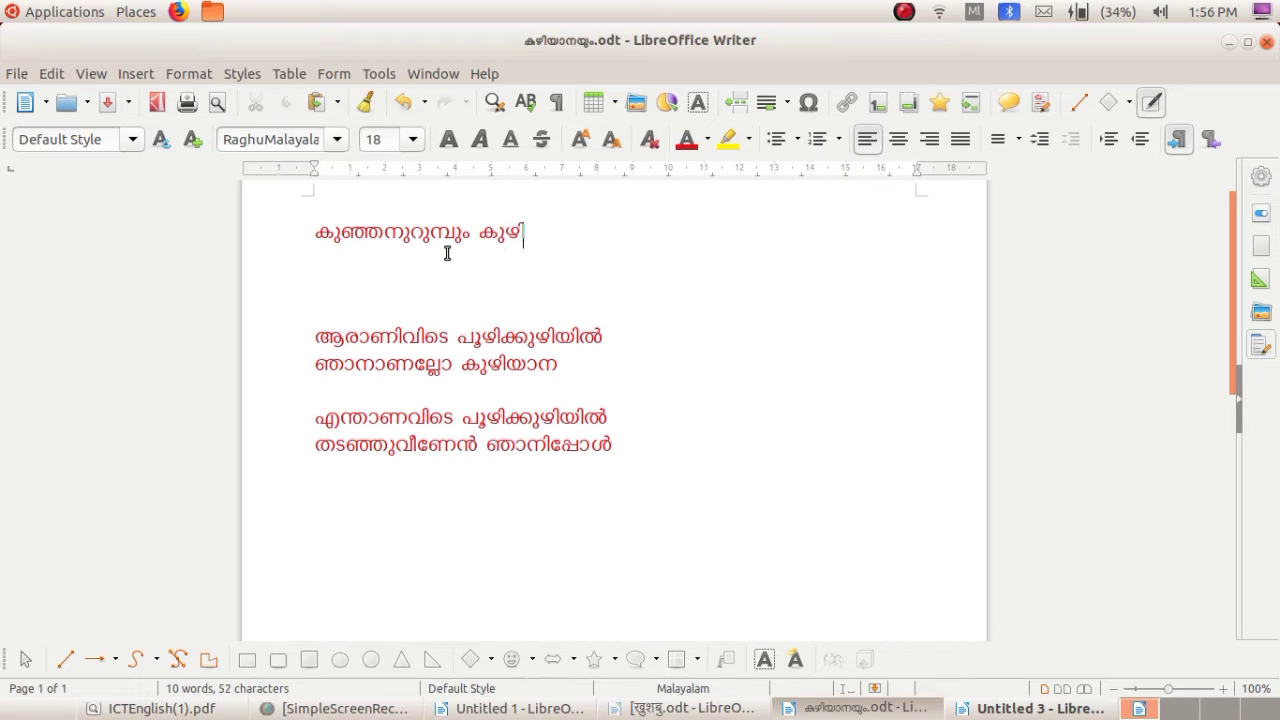
type("ിയാന്യും")
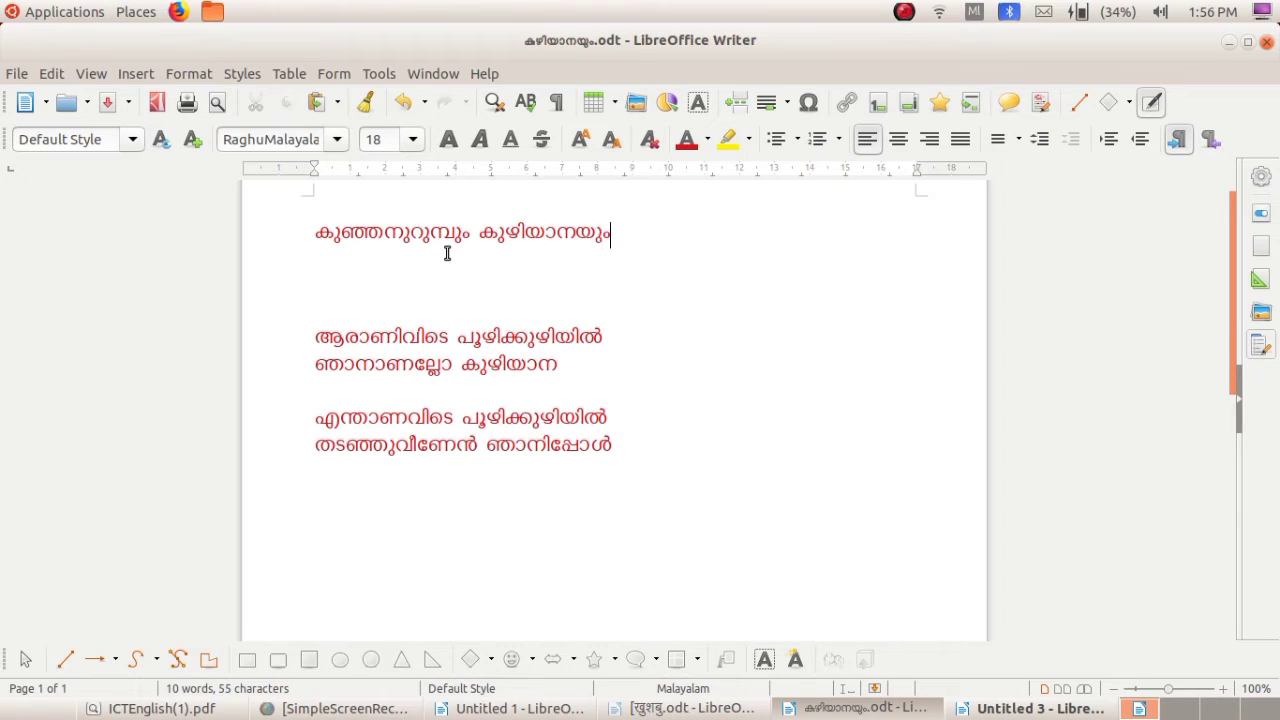
Step: Make the heading കുഞ്ഞനുറുമ്പും കുഴിയാനയും bold and add three more blank lines between it and the poem
left_click_drag(307, 232, 624, 229)
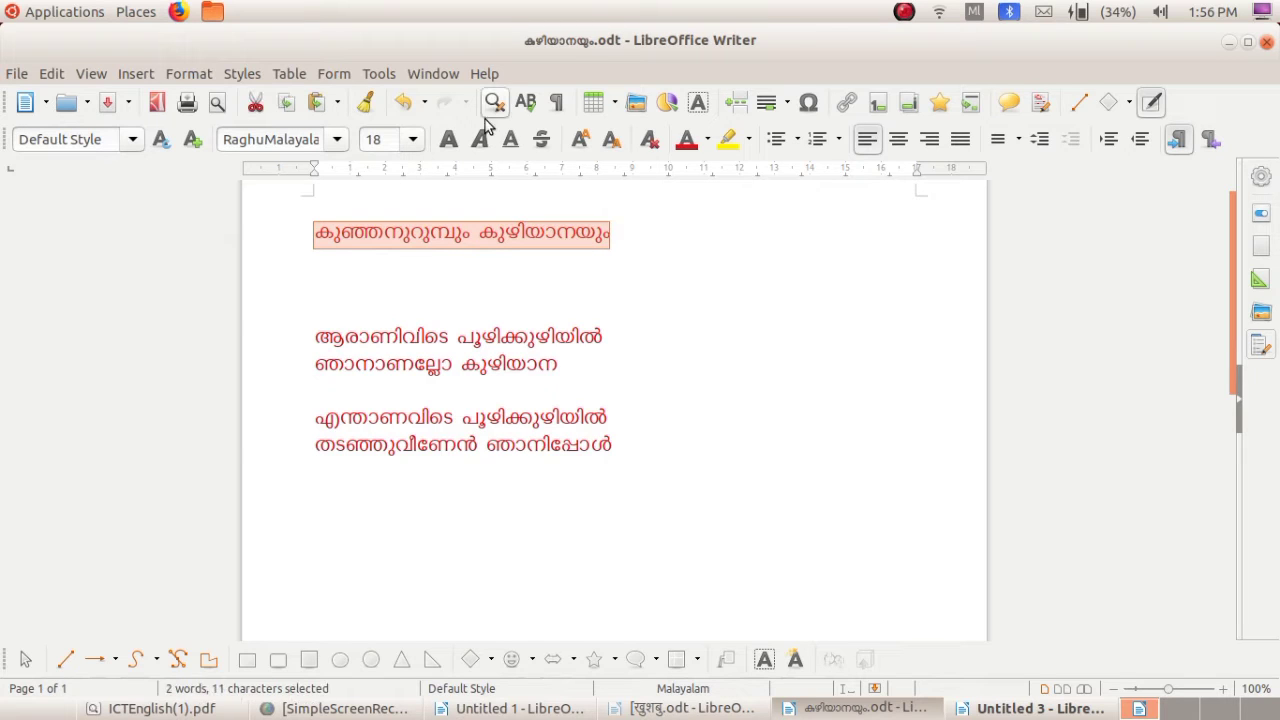
left_click(448, 141)
left_click(438, 298)
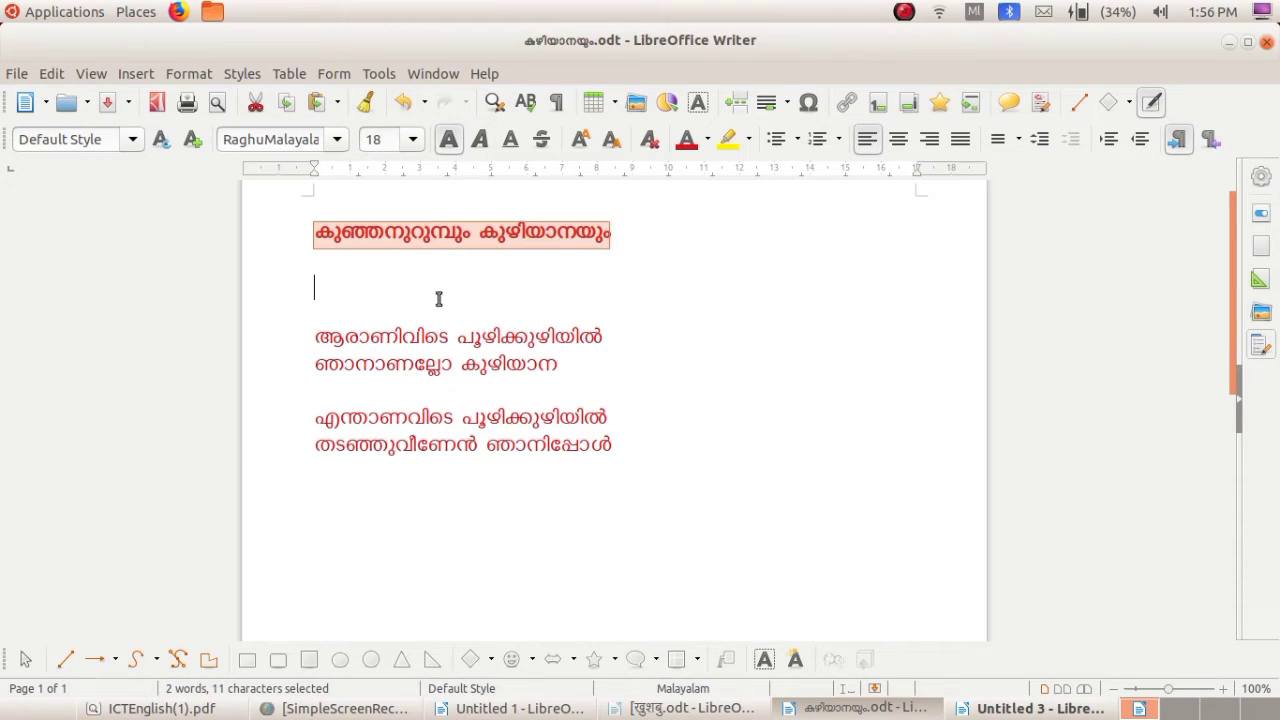
key("Return")
key("Return")
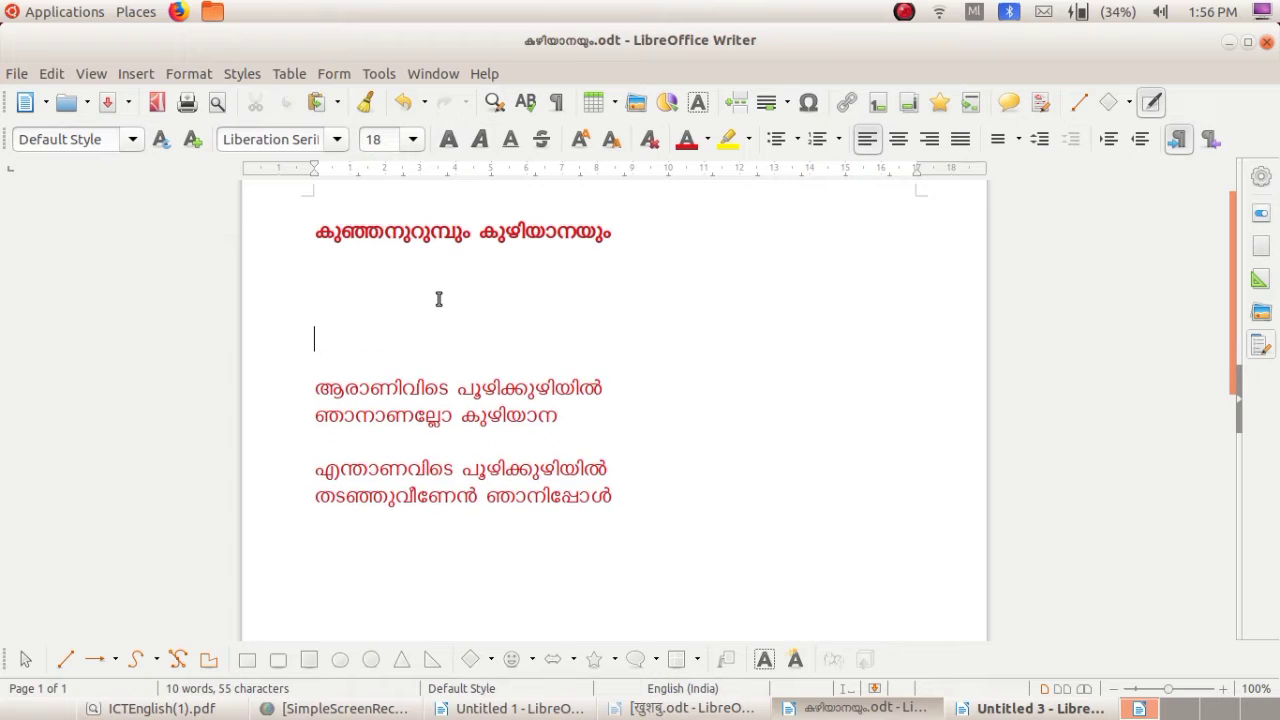
key("Return")
Step: Insert the picture index.jpeg from School_Resources/Standard_8 at the blank line below the heading
left_click(322, 287)
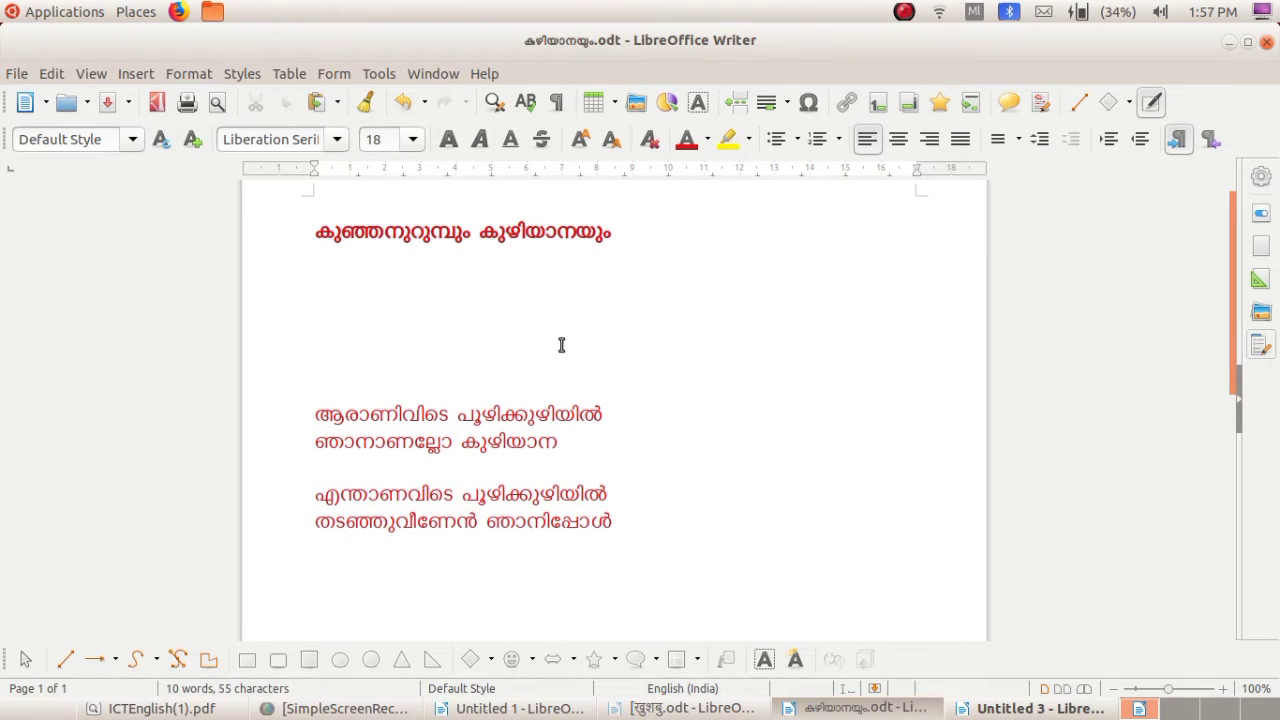
left_click(640, 104)
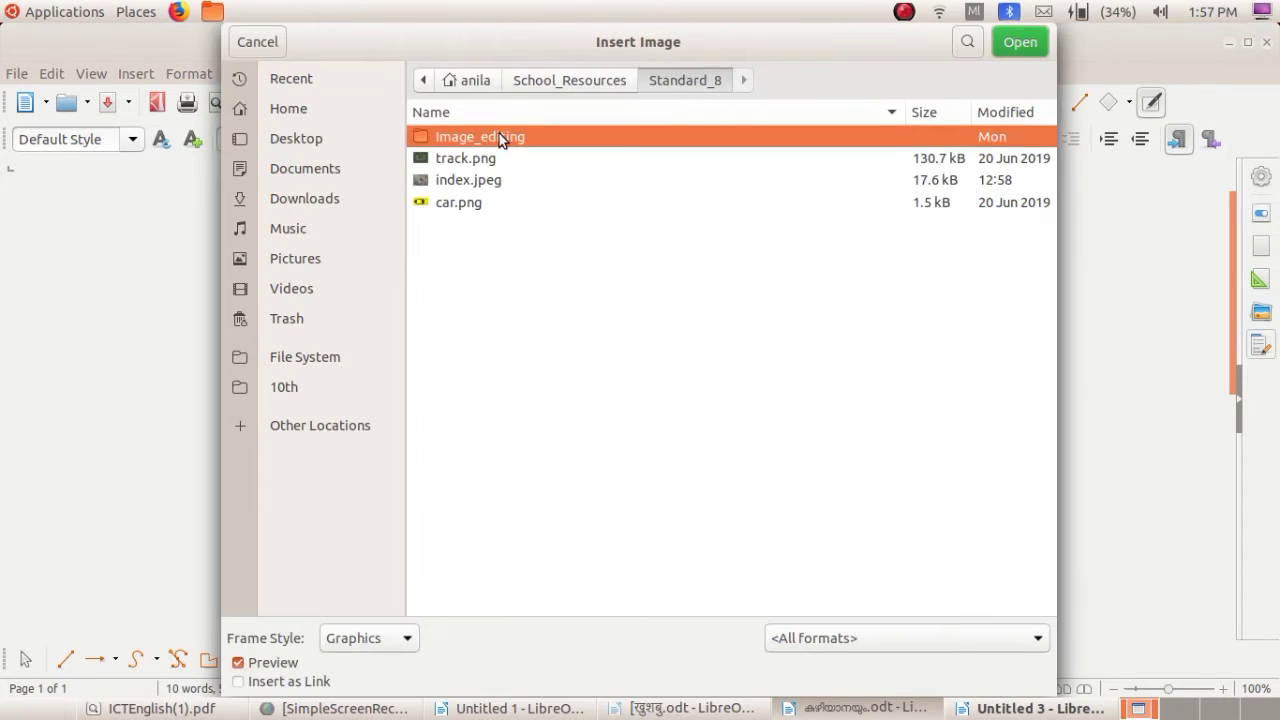
left_click(588, 82)
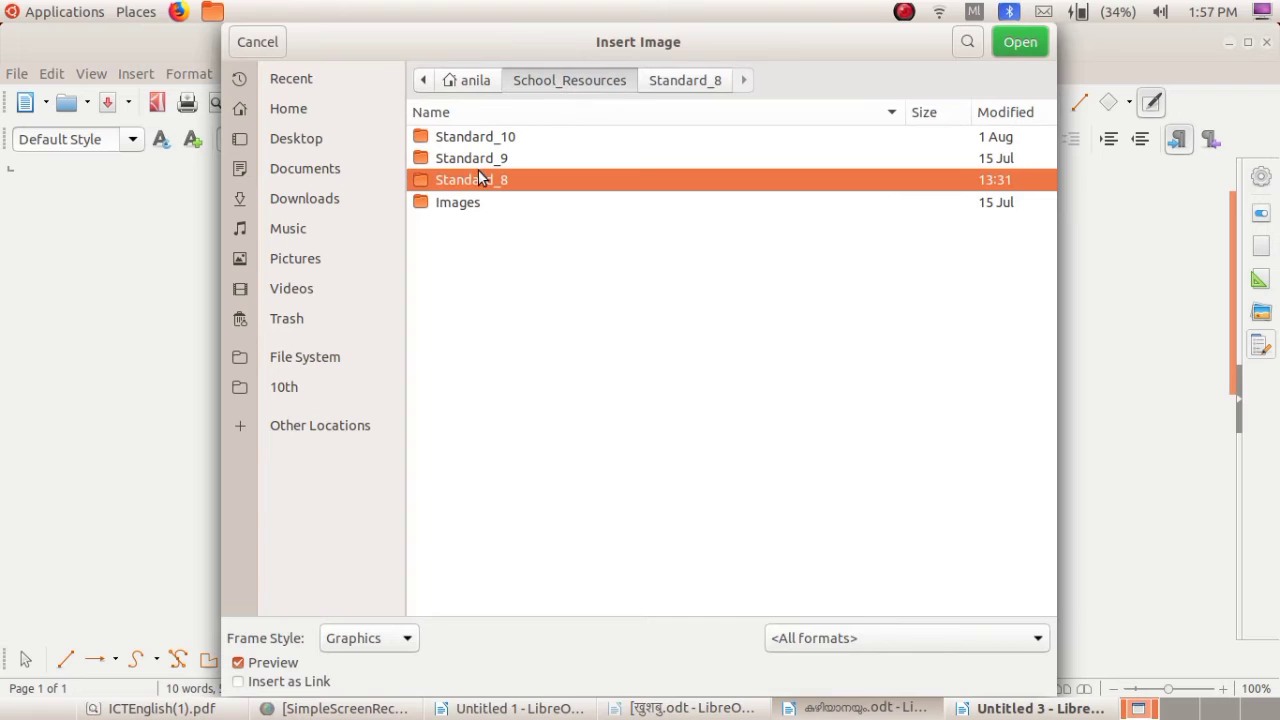
double_click(478, 182)
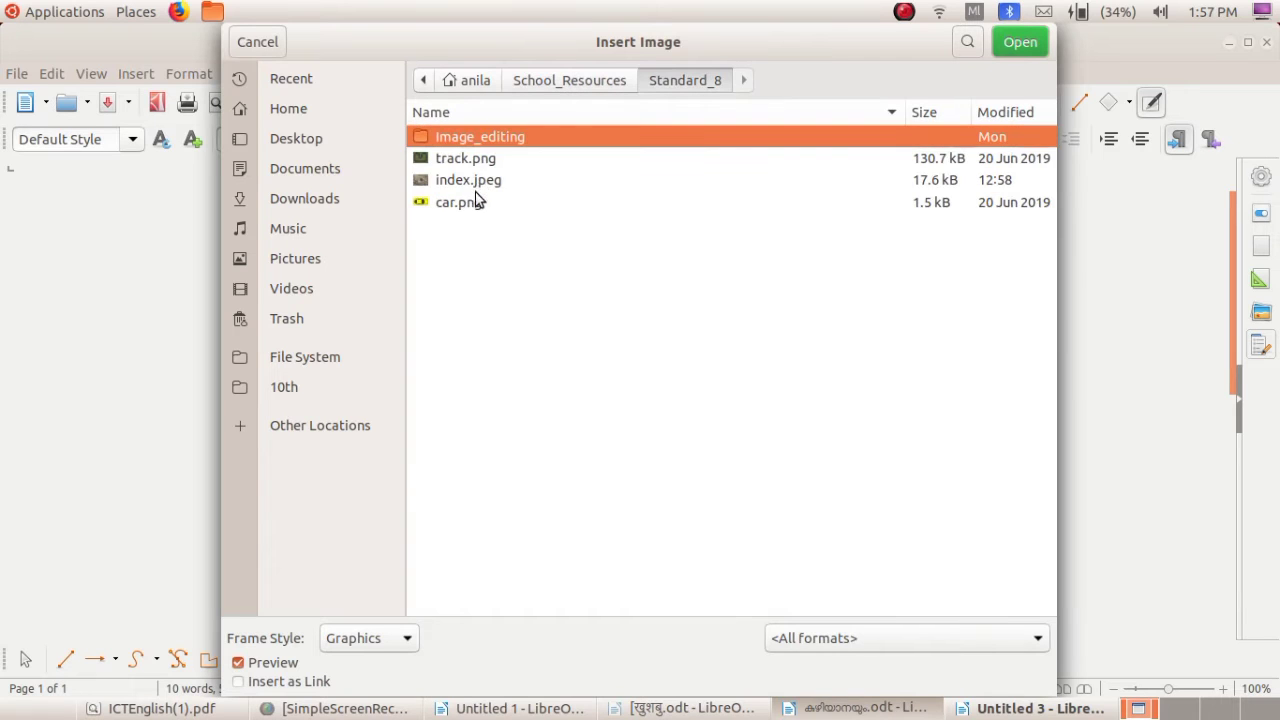
double_click(537, 137)
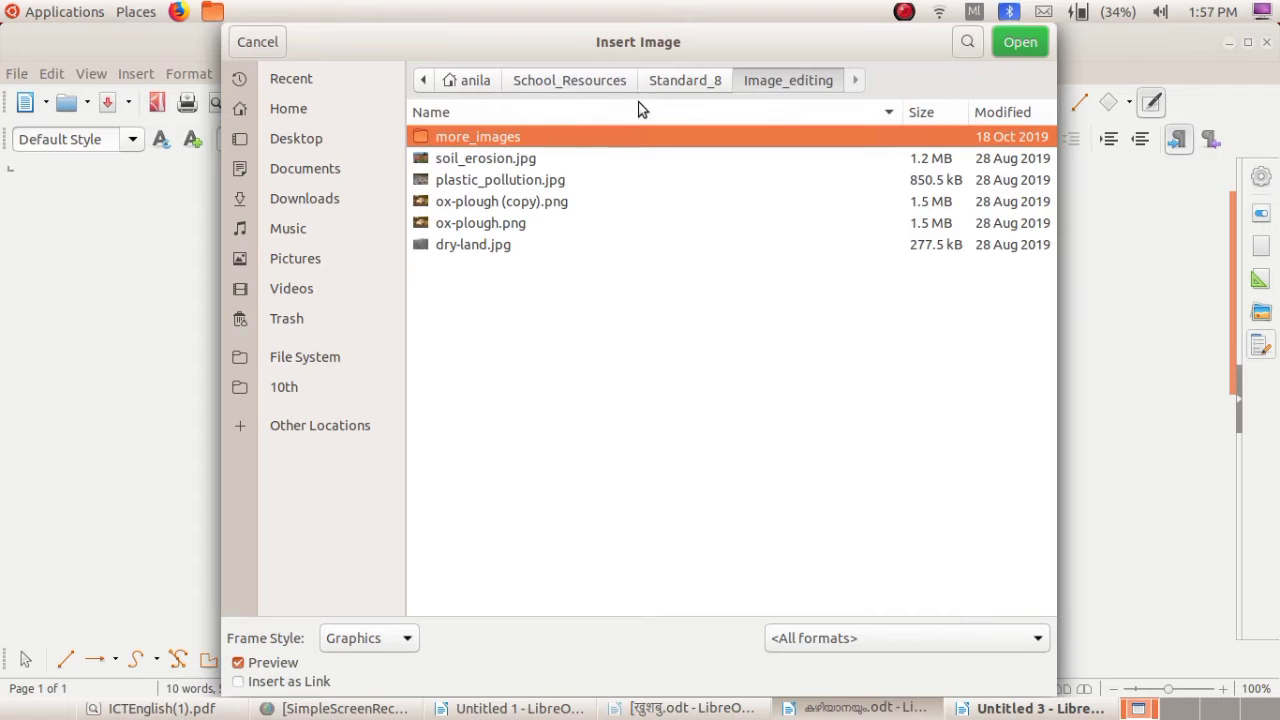
double_click(572, 137)
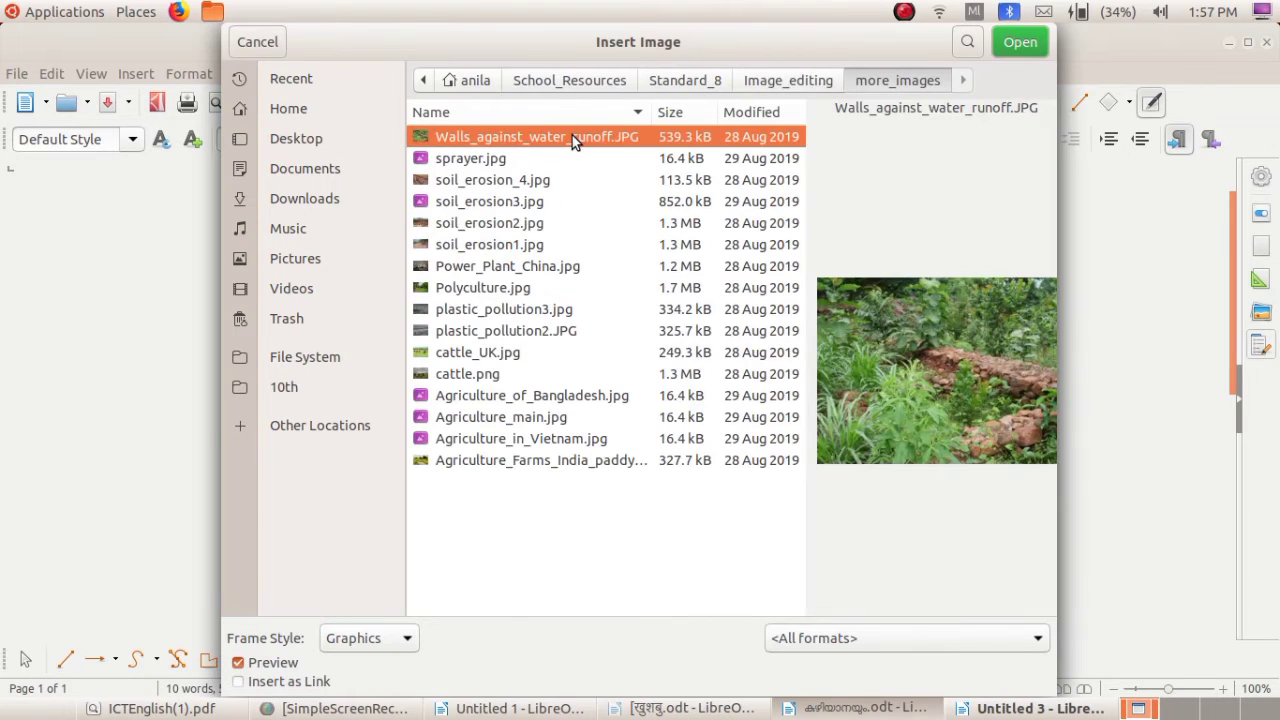
left_click(714, 84)
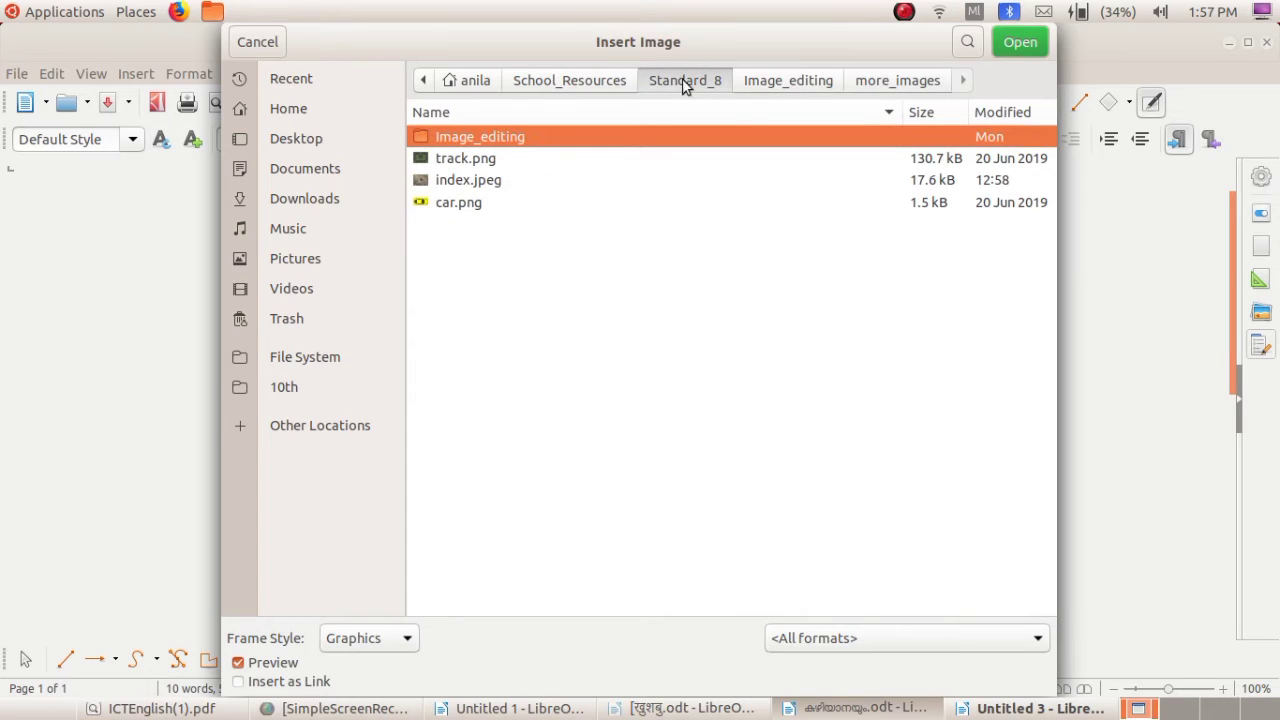
left_click(480, 182)
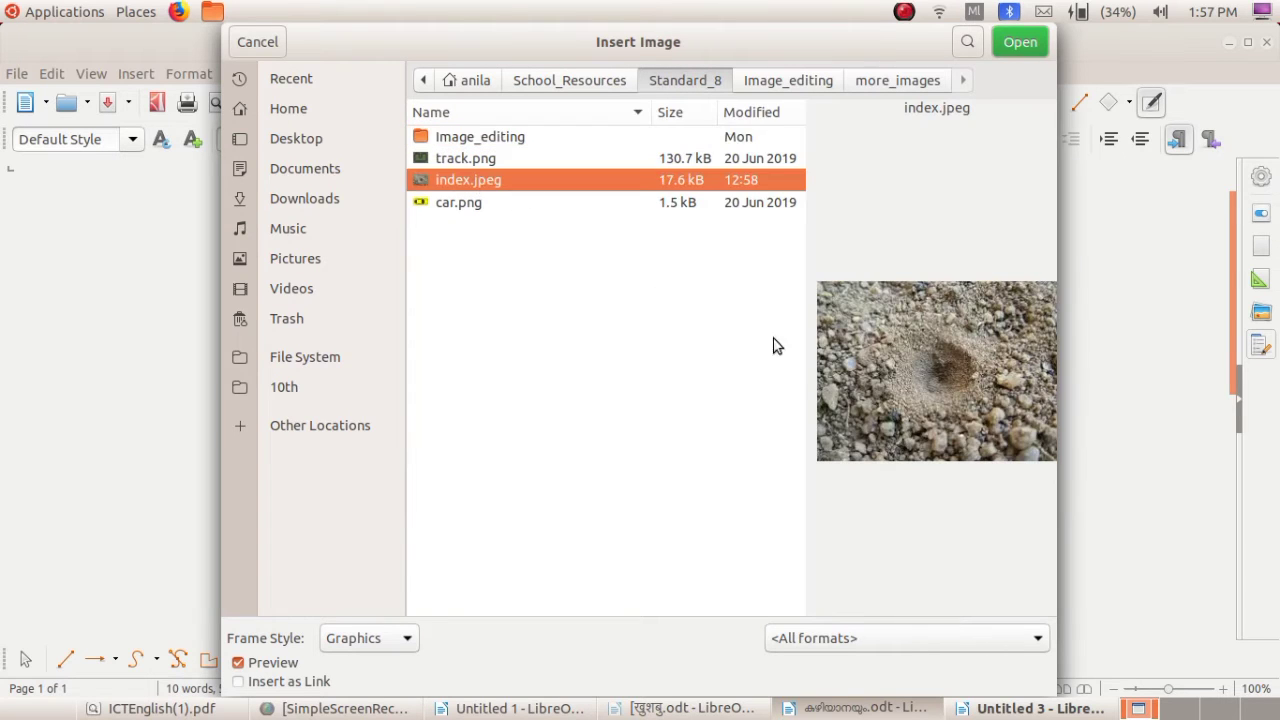
left_click(1017, 51)
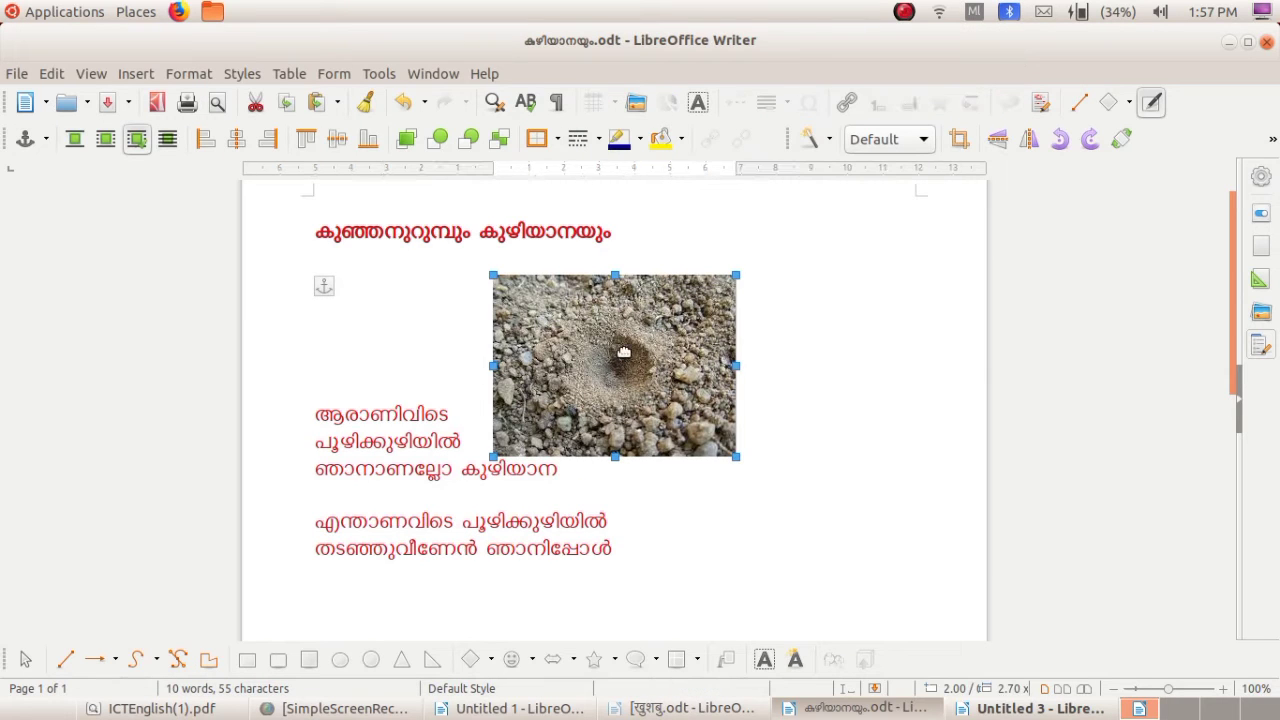
Step: Move the picture directly under the heading and add blank space so that the poem starts below it
left_click_drag(624, 352, 490, 330)
left_click(634, 393)
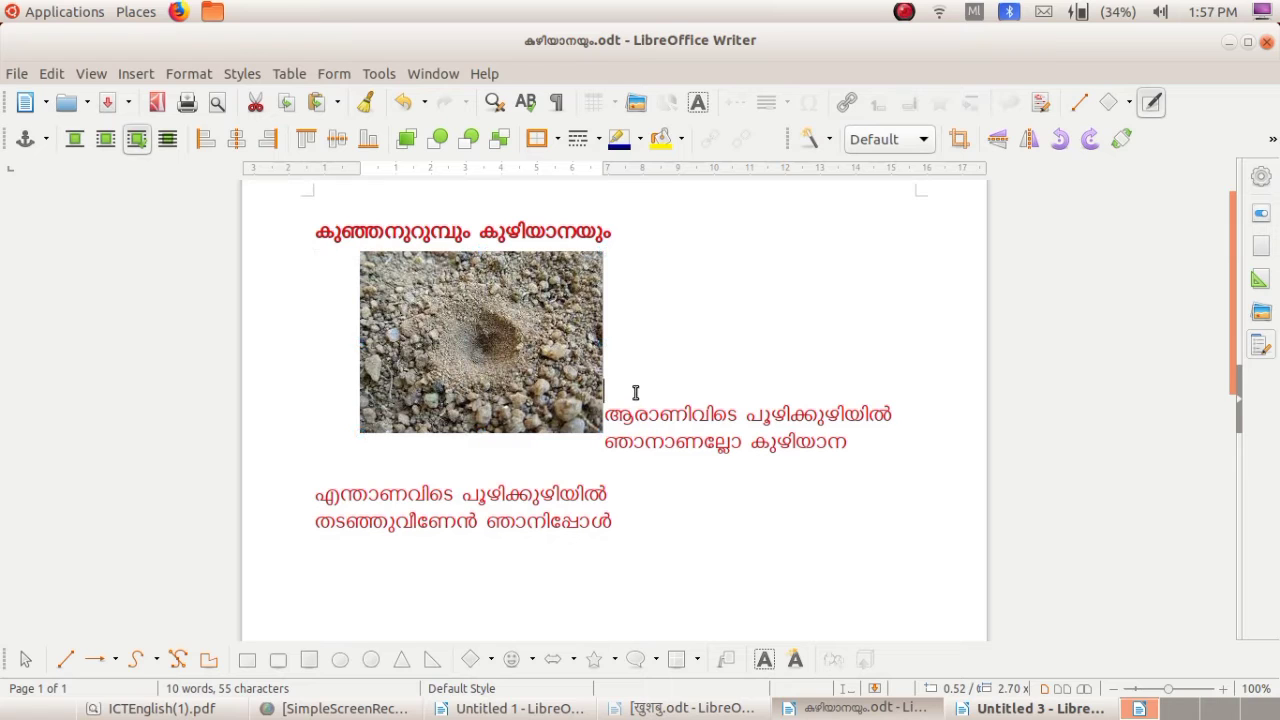
key("Return")
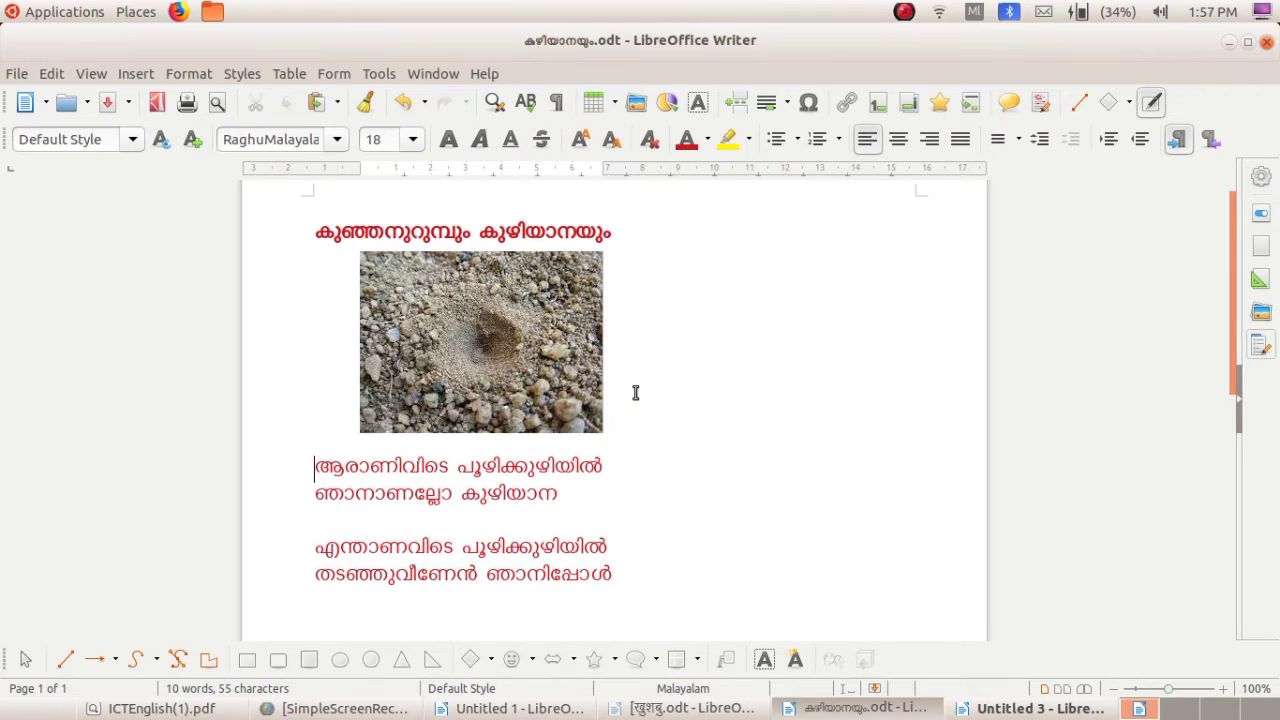
left_click(440, 337)
left_click_drag(440, 337, 412, 345)
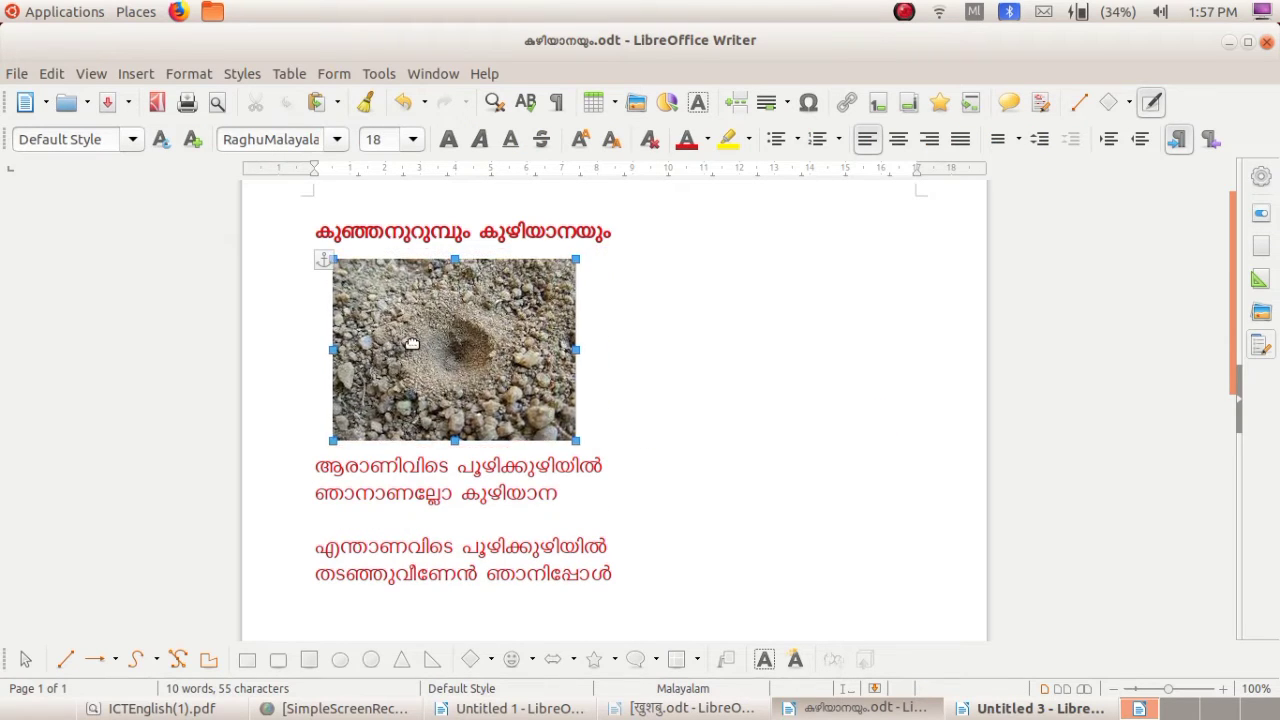
Step: Centre-align all the text in the document and move the picture to the middle beneath the heading
left_click(409, 513)
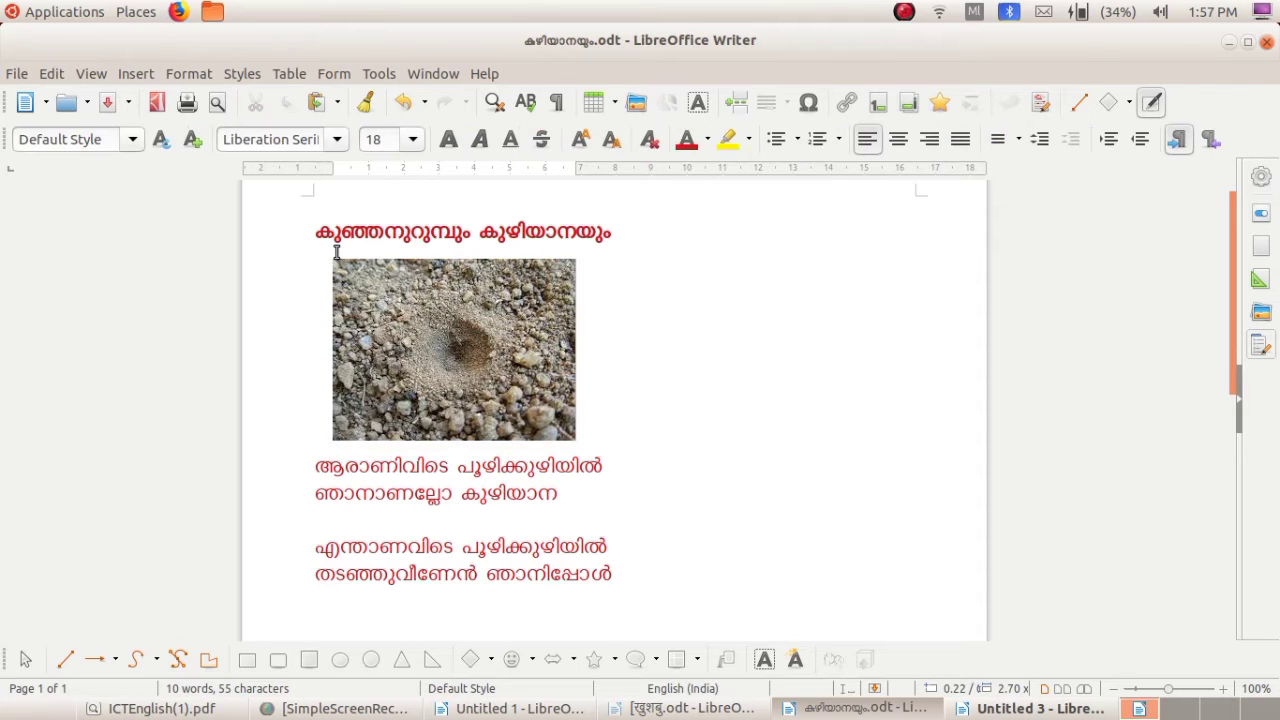
key("ctrl+a")
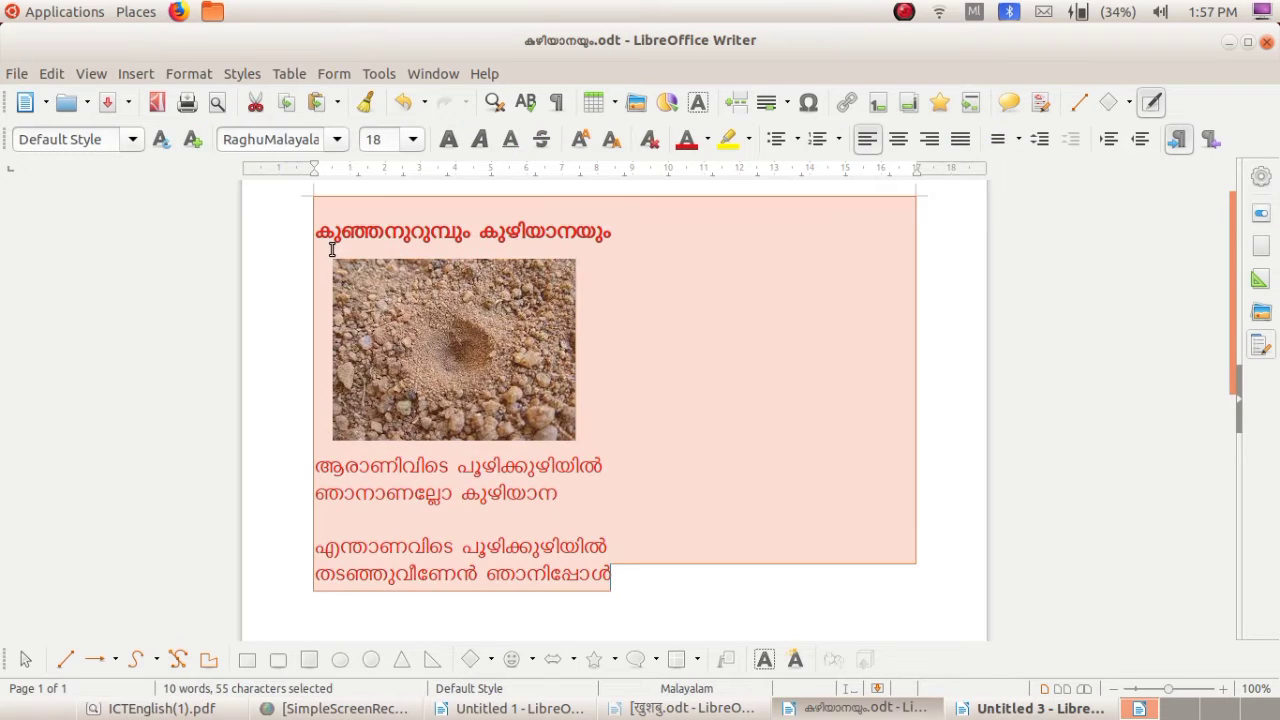
left_click(897, 140)
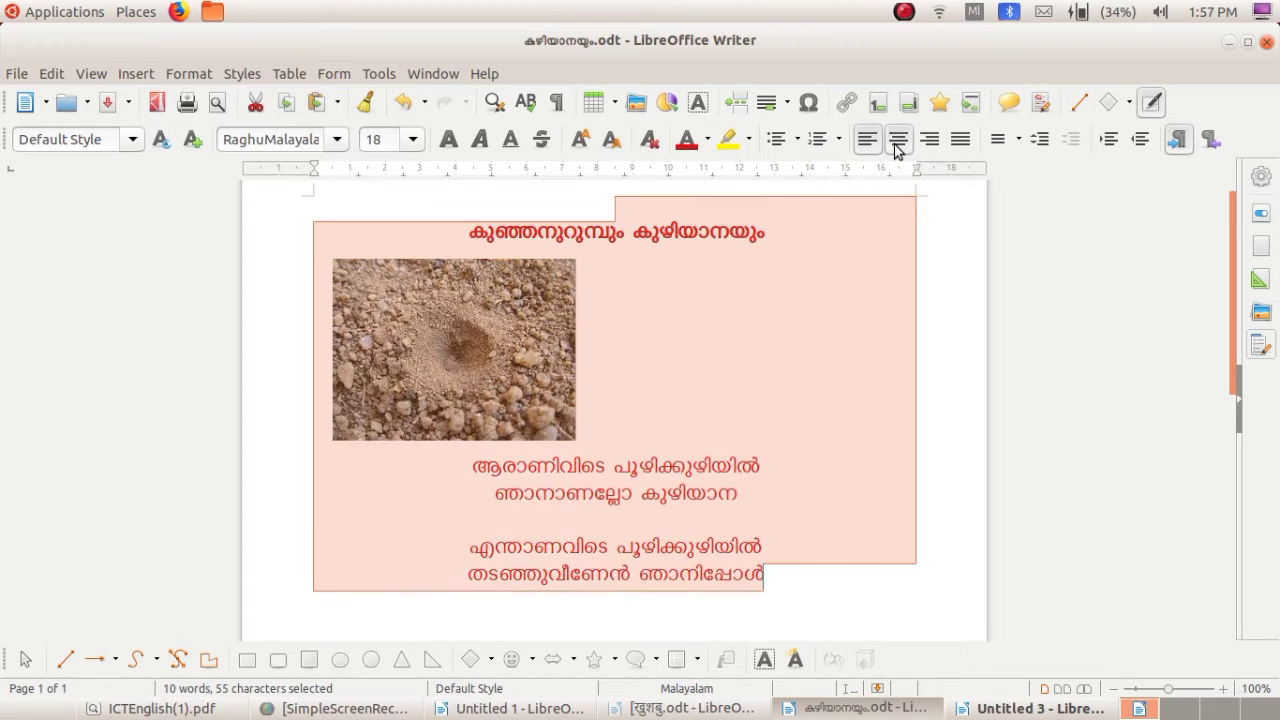
left_click(637, 317)
left_click_drag(424, 368, 587, 367)
left_click(772, 410)
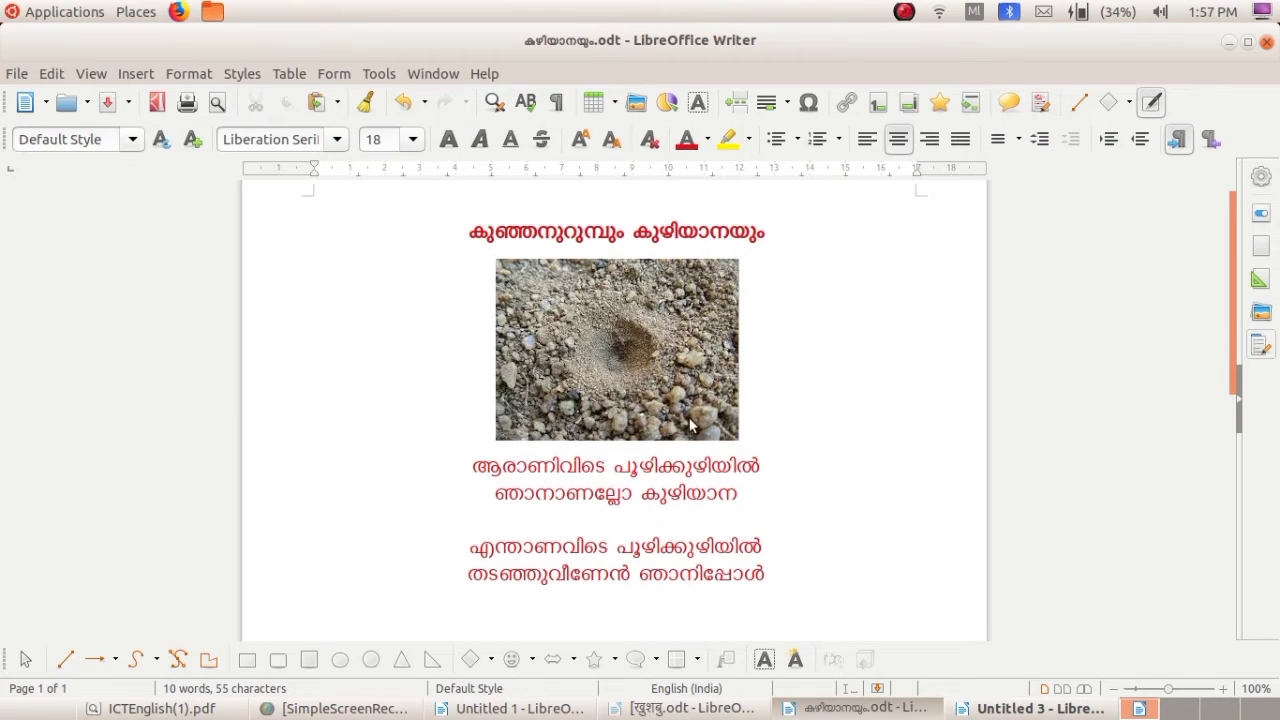
Step: Colour the four poem lines below the picture black
left_click_drag(452, 470, 800, 580)
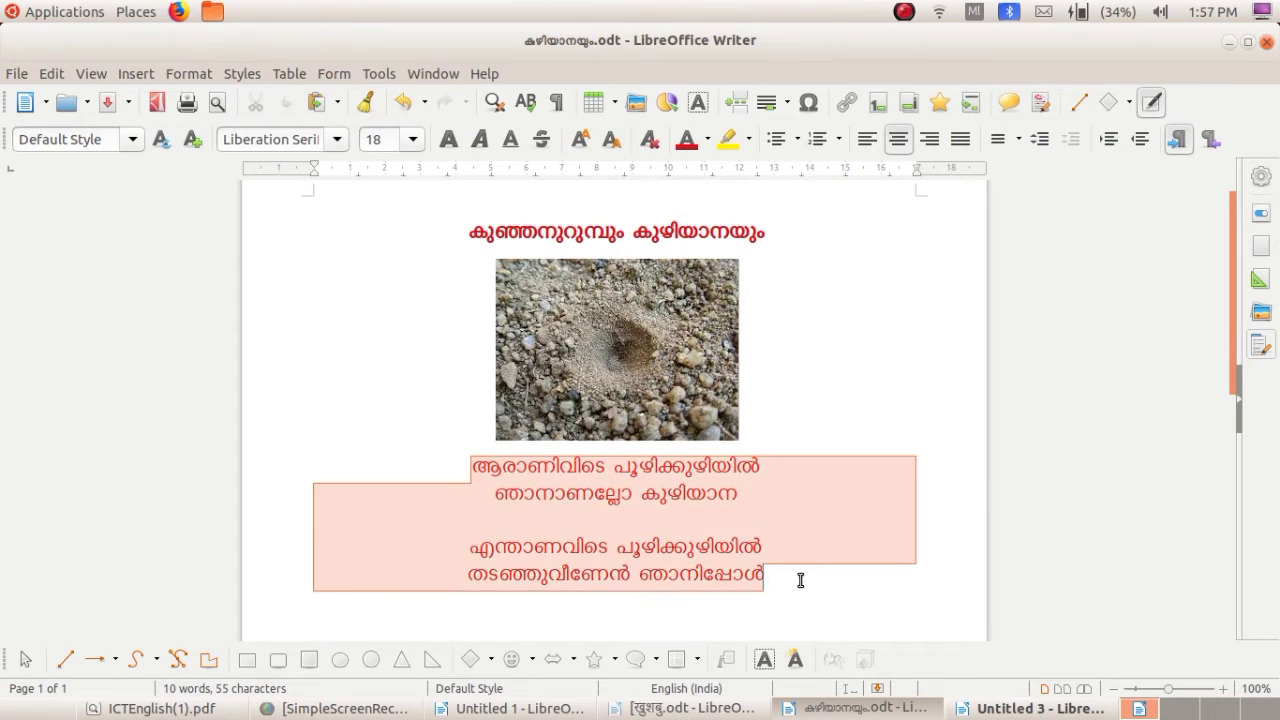
left_click(707, 140)
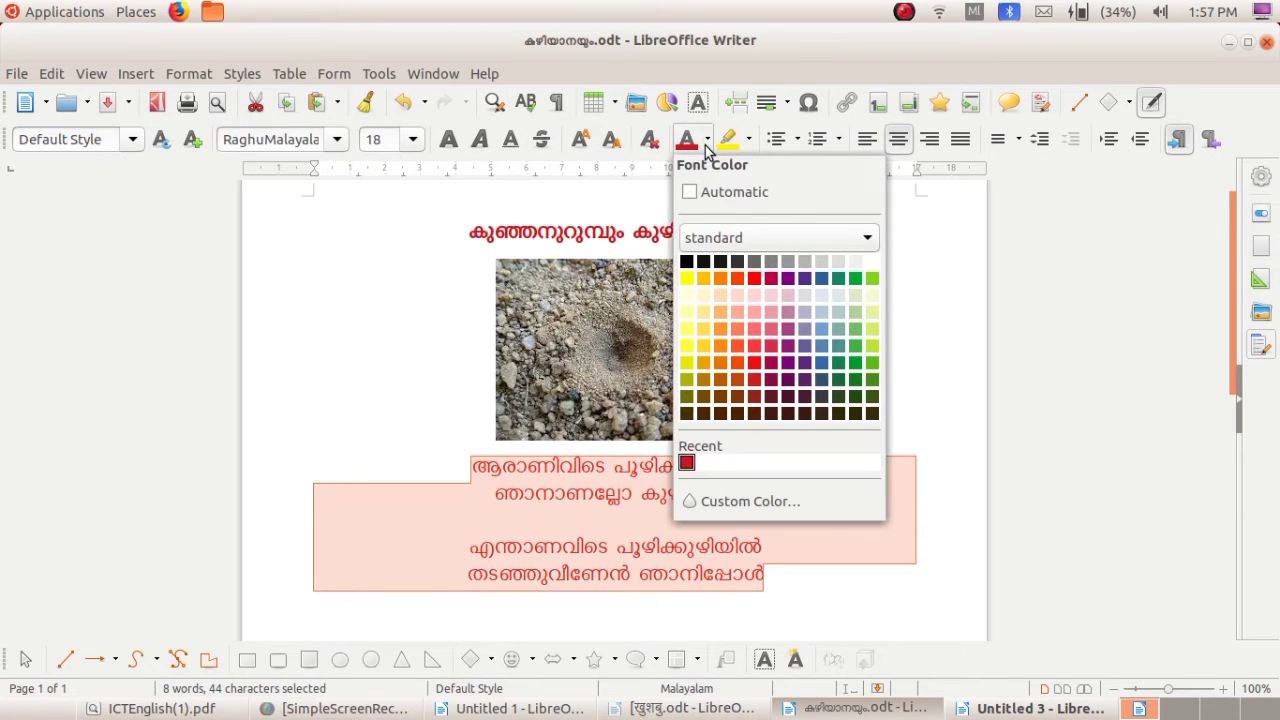
left_click(687, 261)
left_click(758, 494)
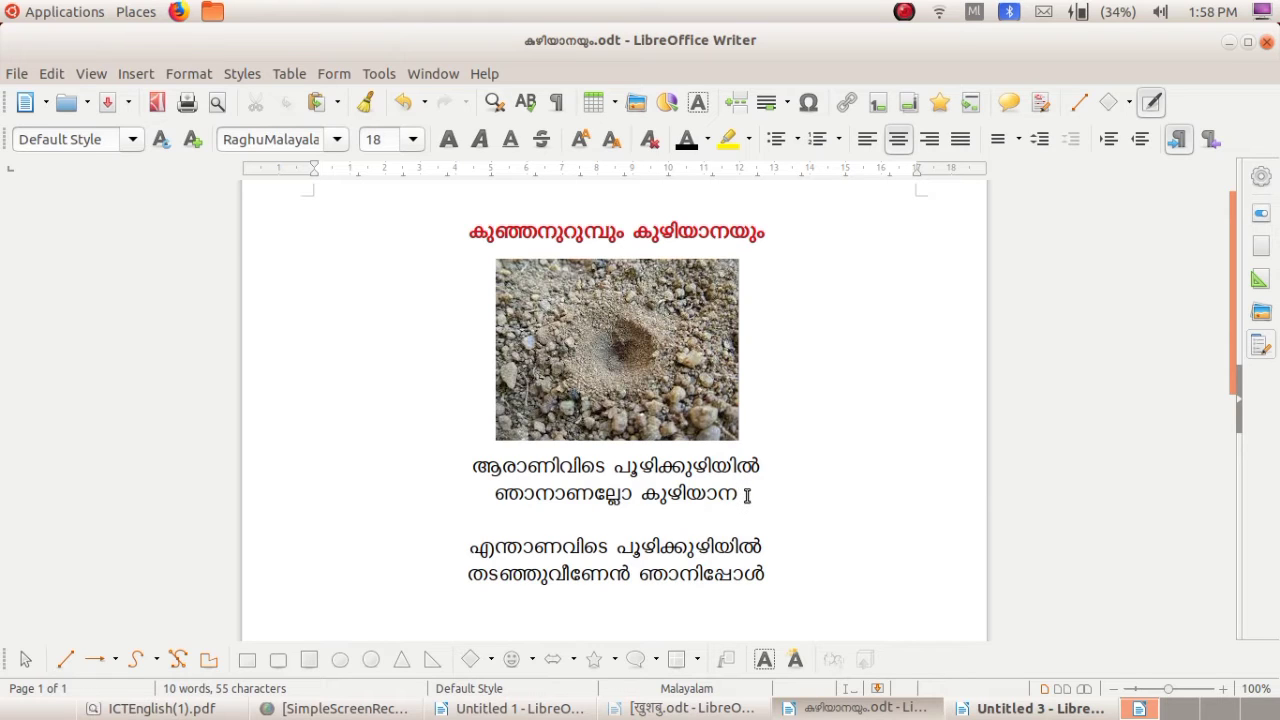
Step: Select the first two poem lines and change their font to AnjaliOldLipi
left_click_drag(745, 494, 472, 467)
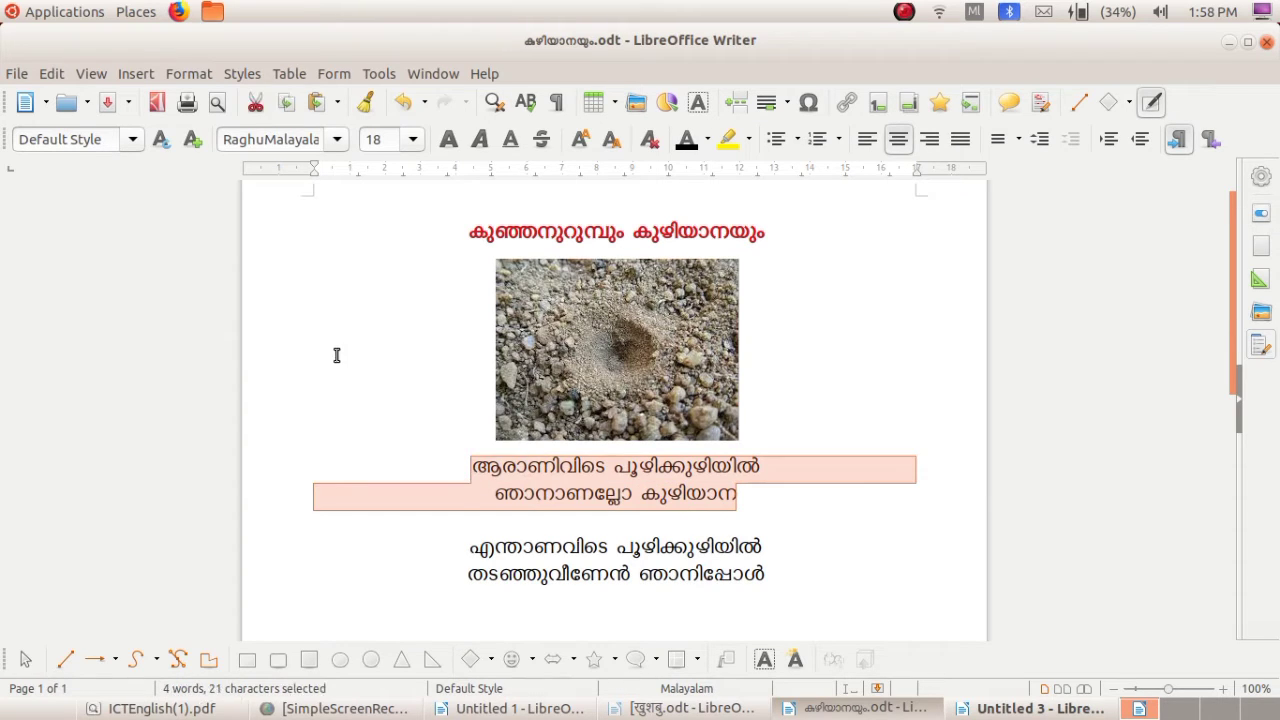
left_click(336, 139)
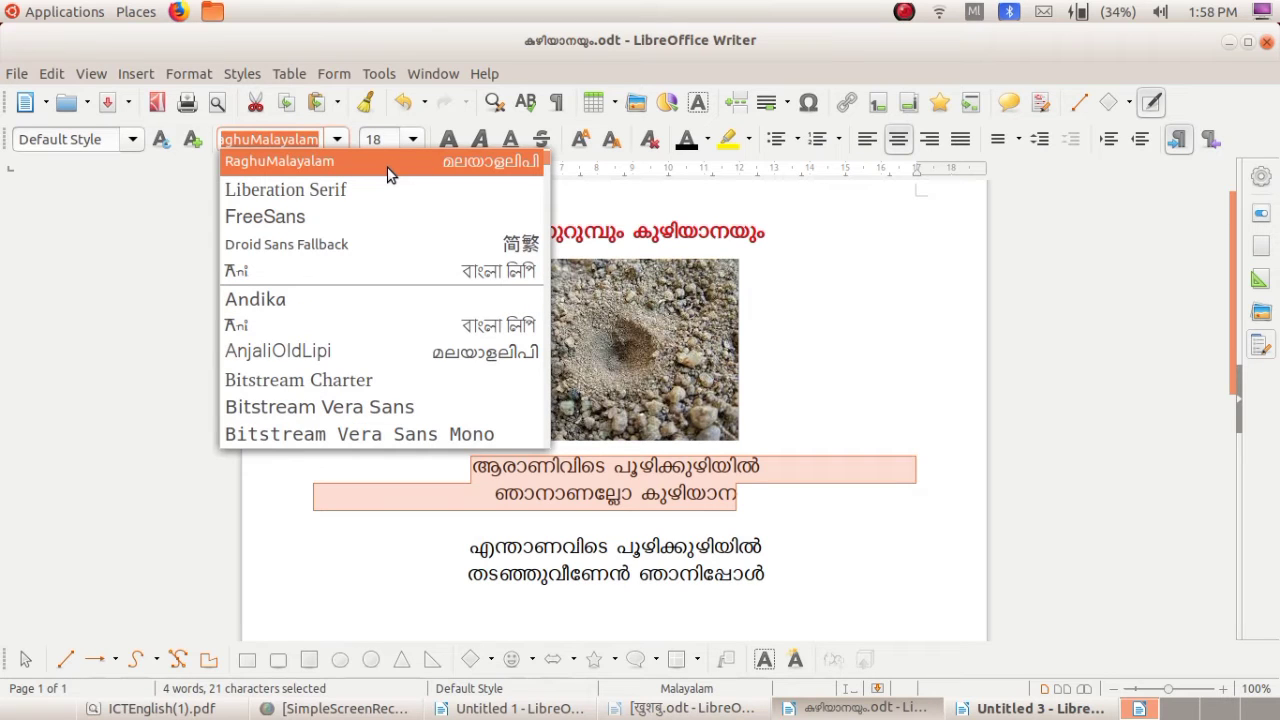
left_click(336, 356)
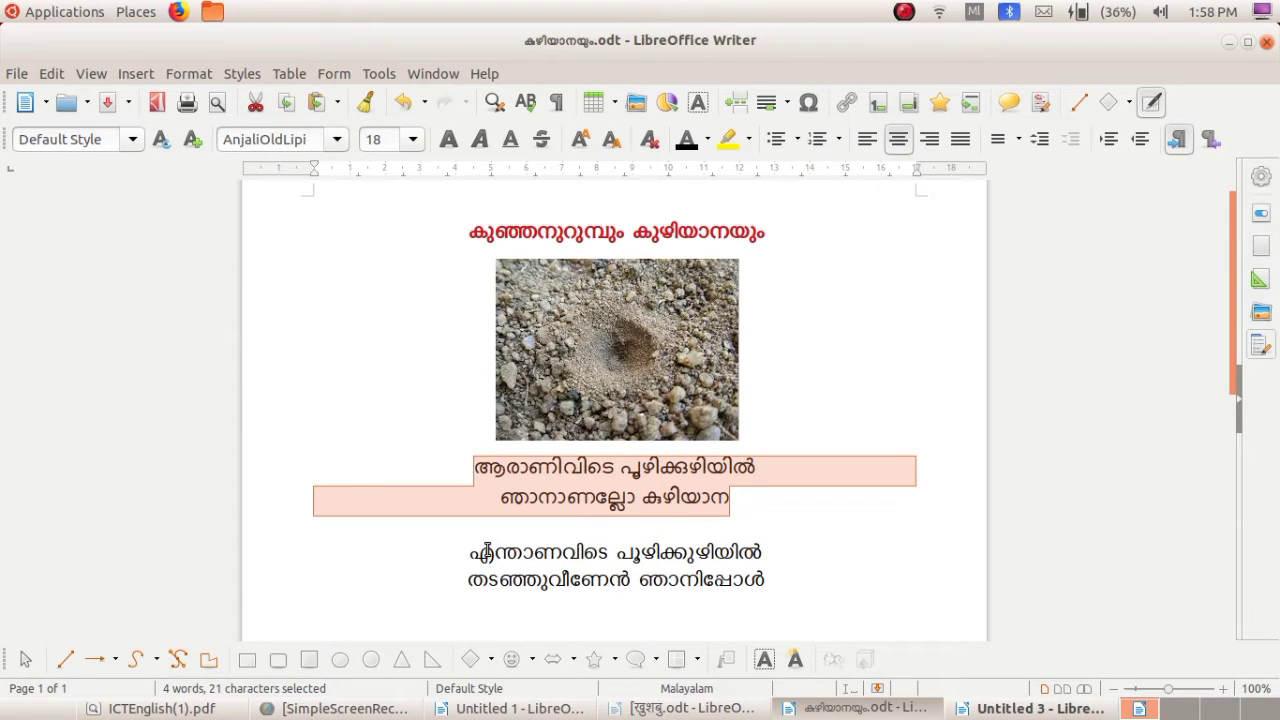
Step: Change the font of the first two poem lines to Chilanka
left_click(338, 139)
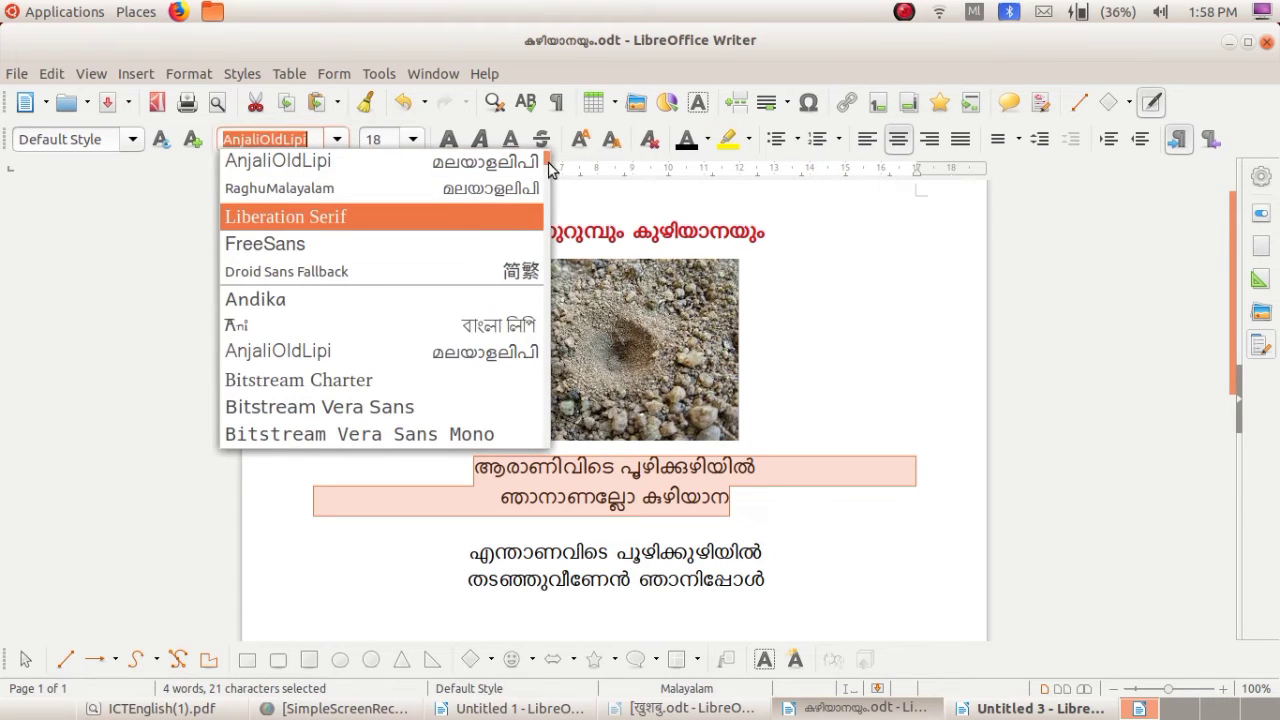
scroll(548, 169, "down", 2)
scroll(548, 172, "down", 1)
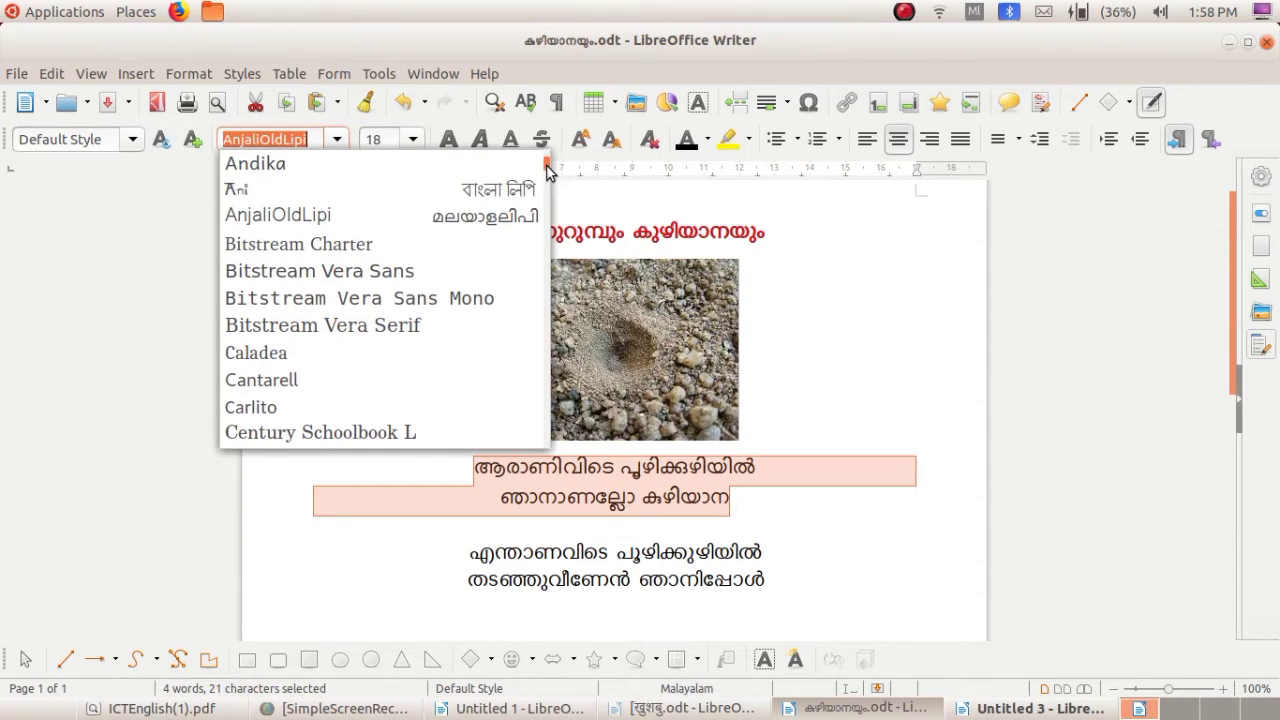
scroll(548, 172, "down", 1)
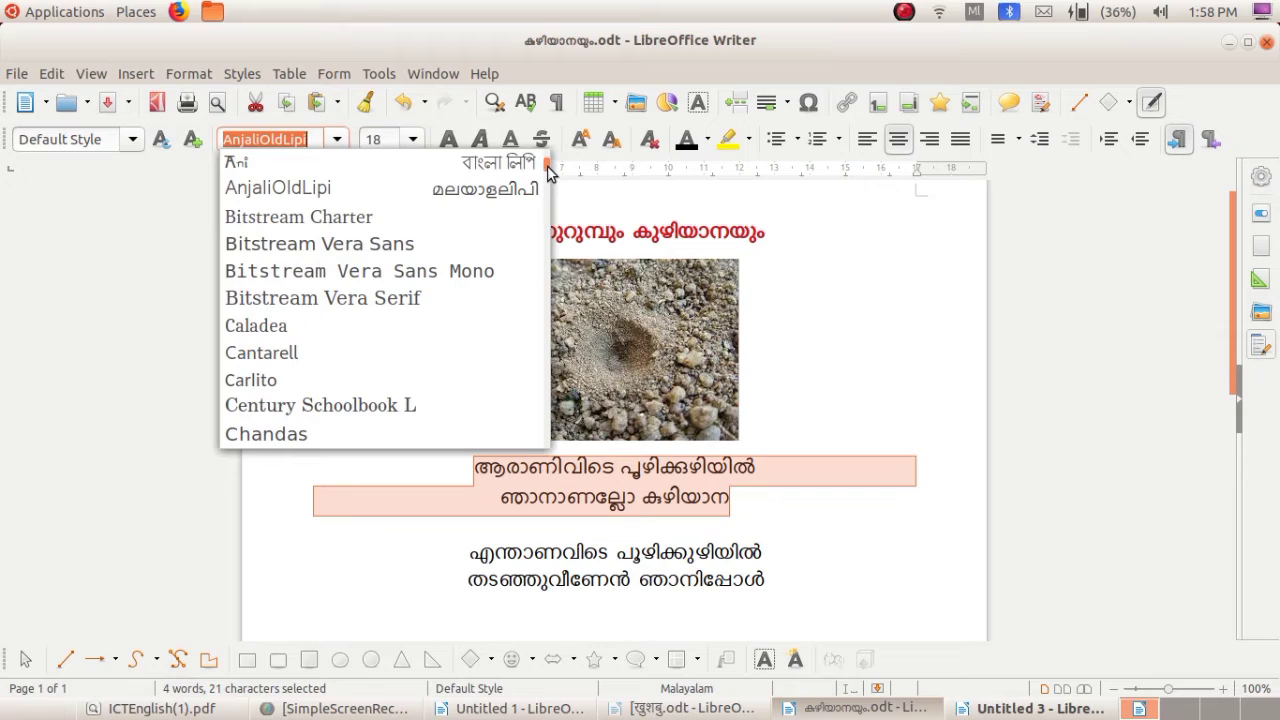
scroll(548, 172, "down", 3)
scroll(548, 172, "down", 1)
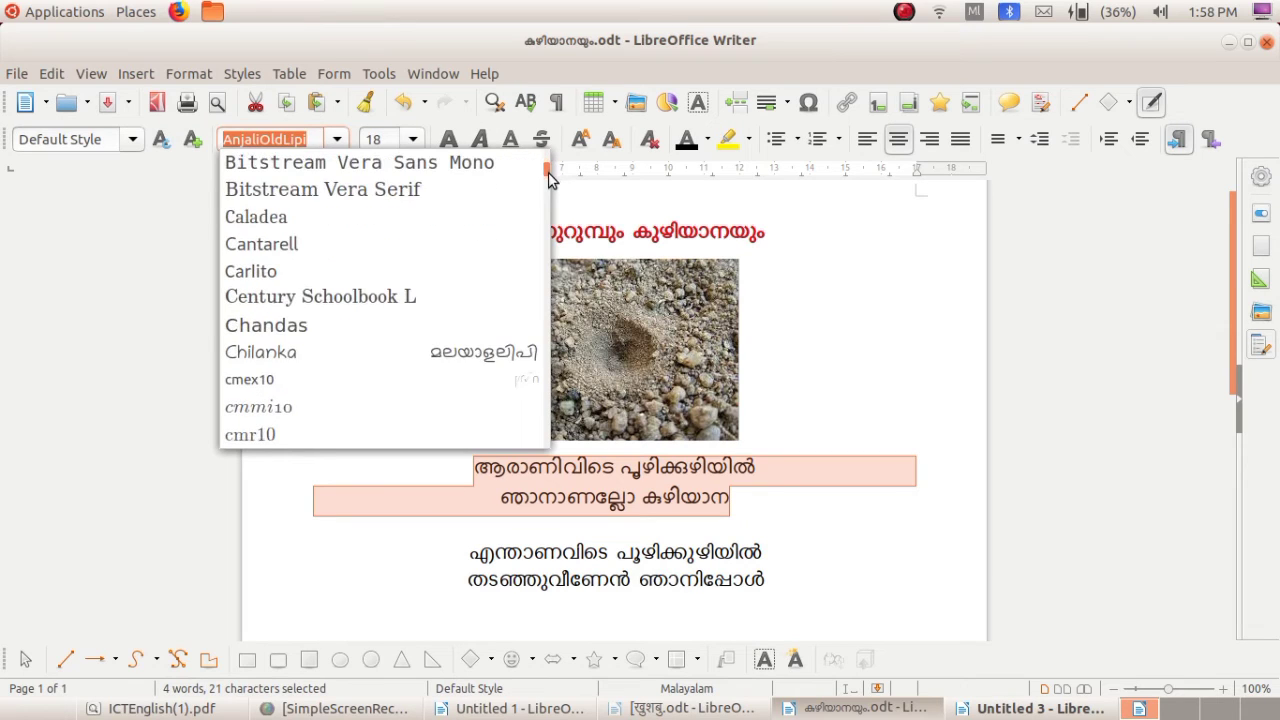
left_click(277, 357)
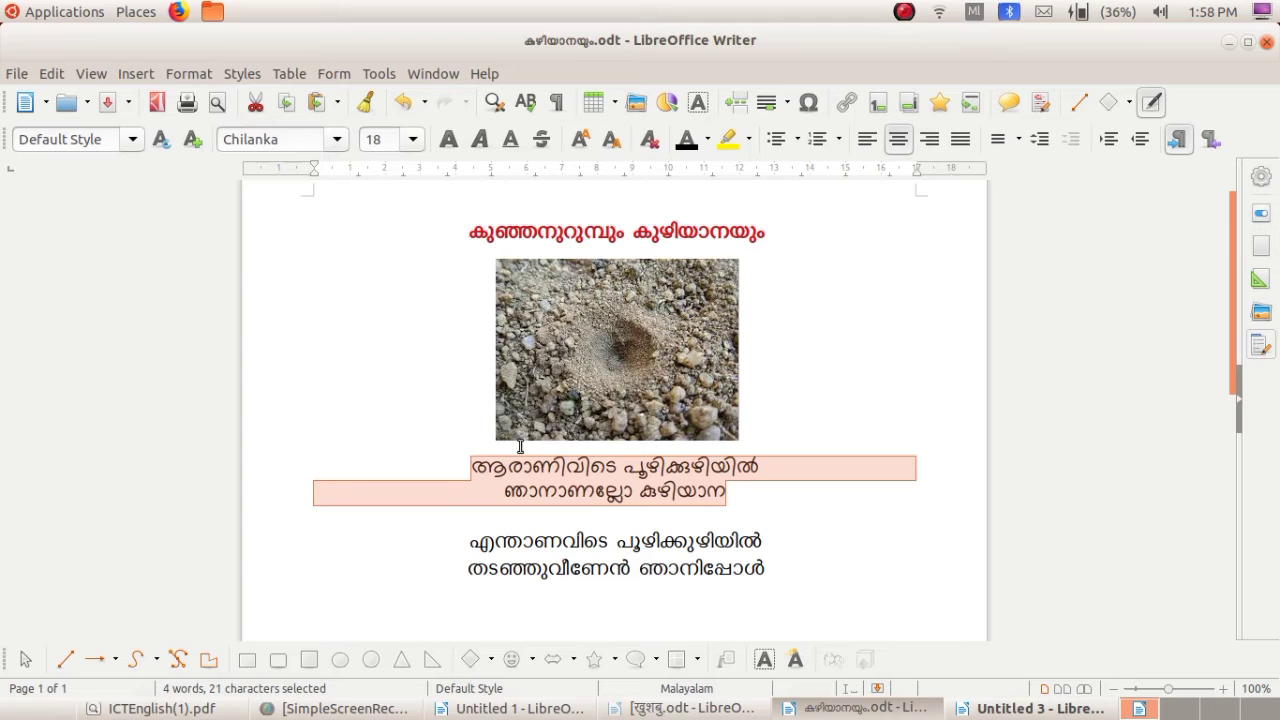
Step: Change the font of the first two poem lines to Deshabhimani
left_click(336, 139)
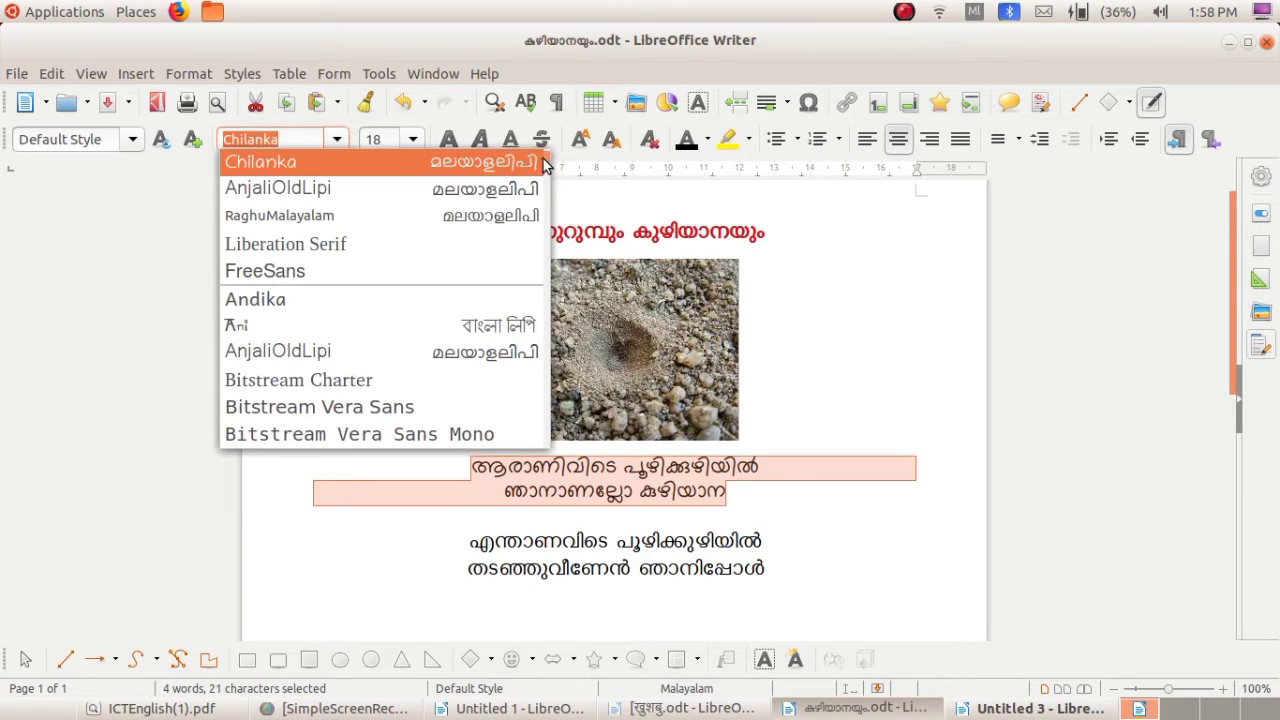
left_click_drag(546, 162, 548, 188)
scroll(546, 183, "down", 2)
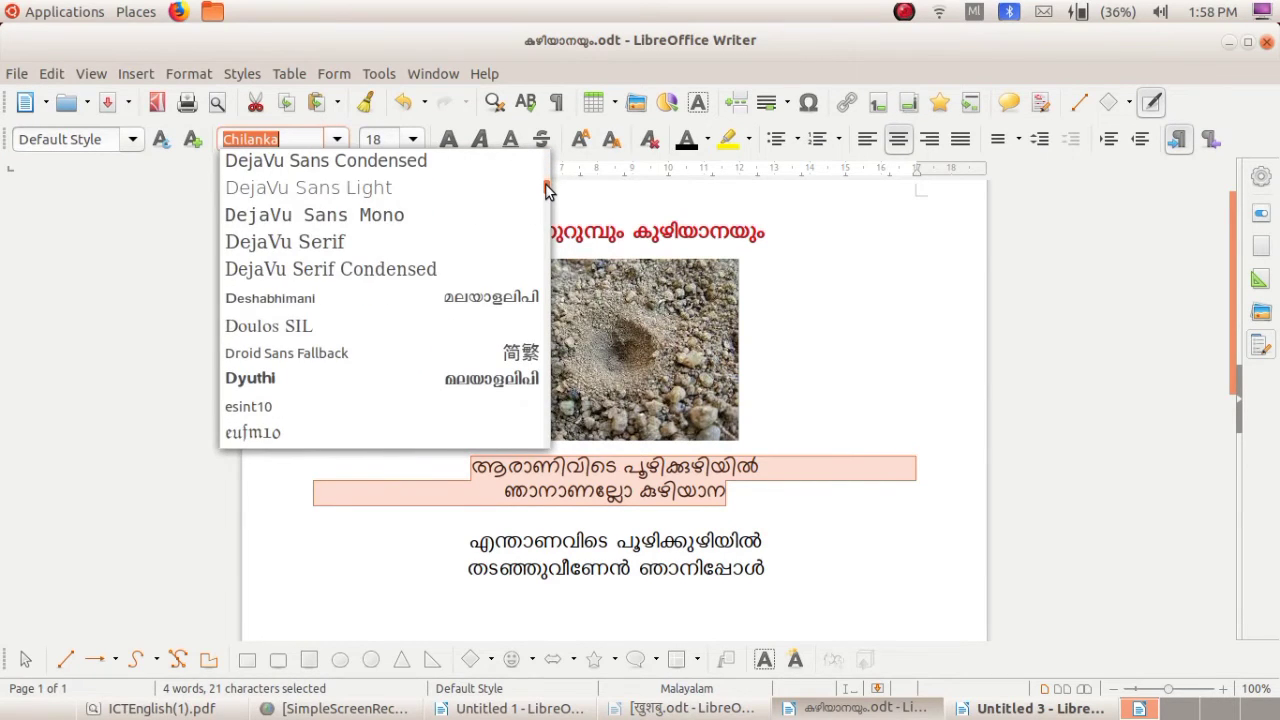
left_click(319, 295)
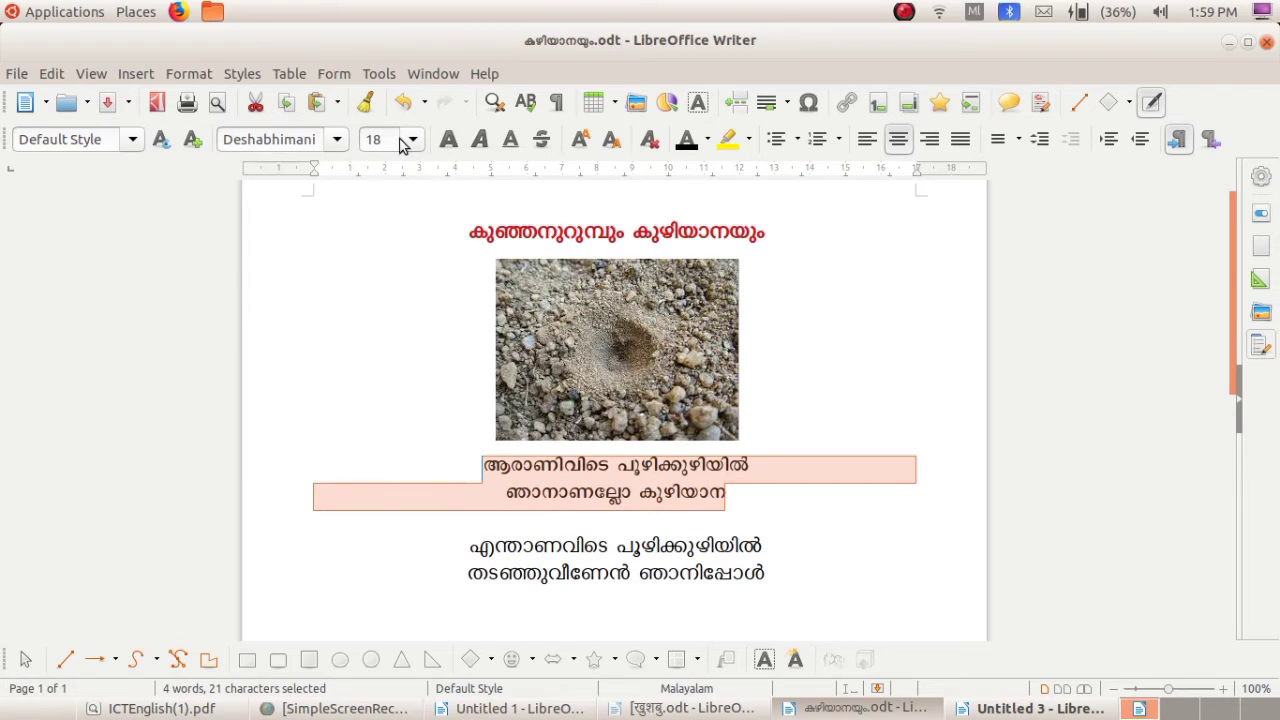
Step: Open the list of fonts for the selected first two poem lines
left_click(338, 140)
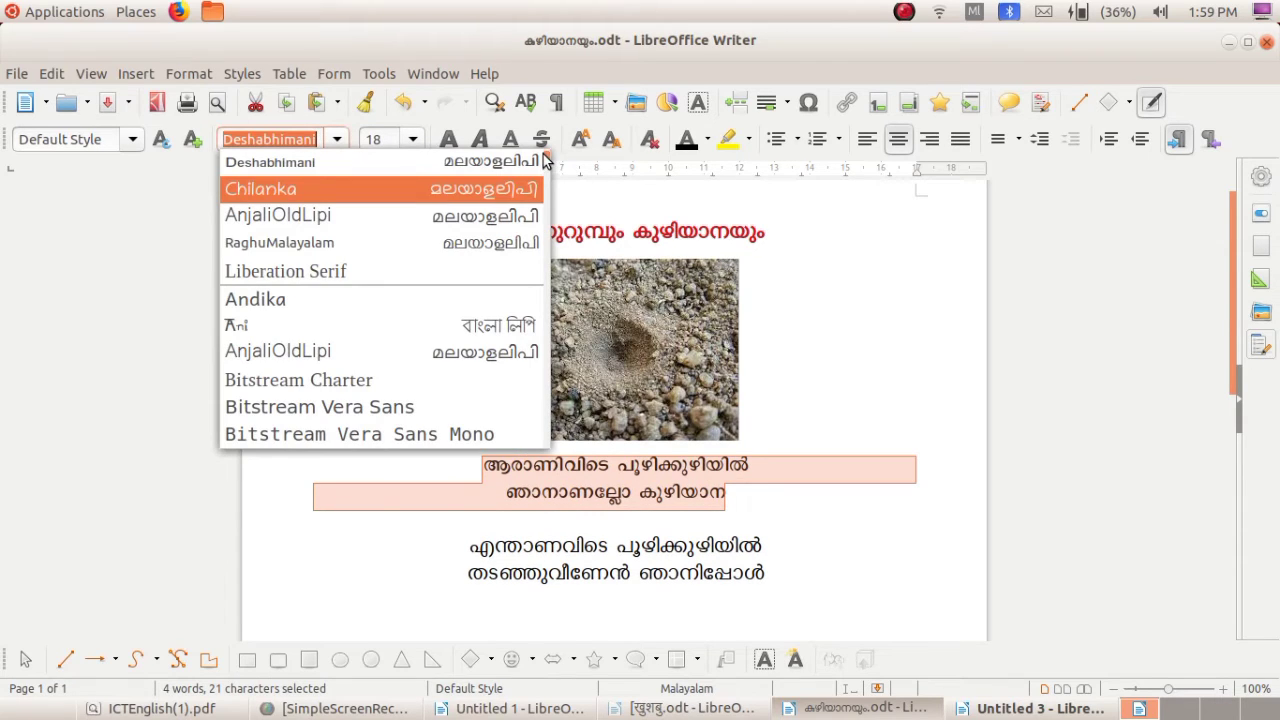
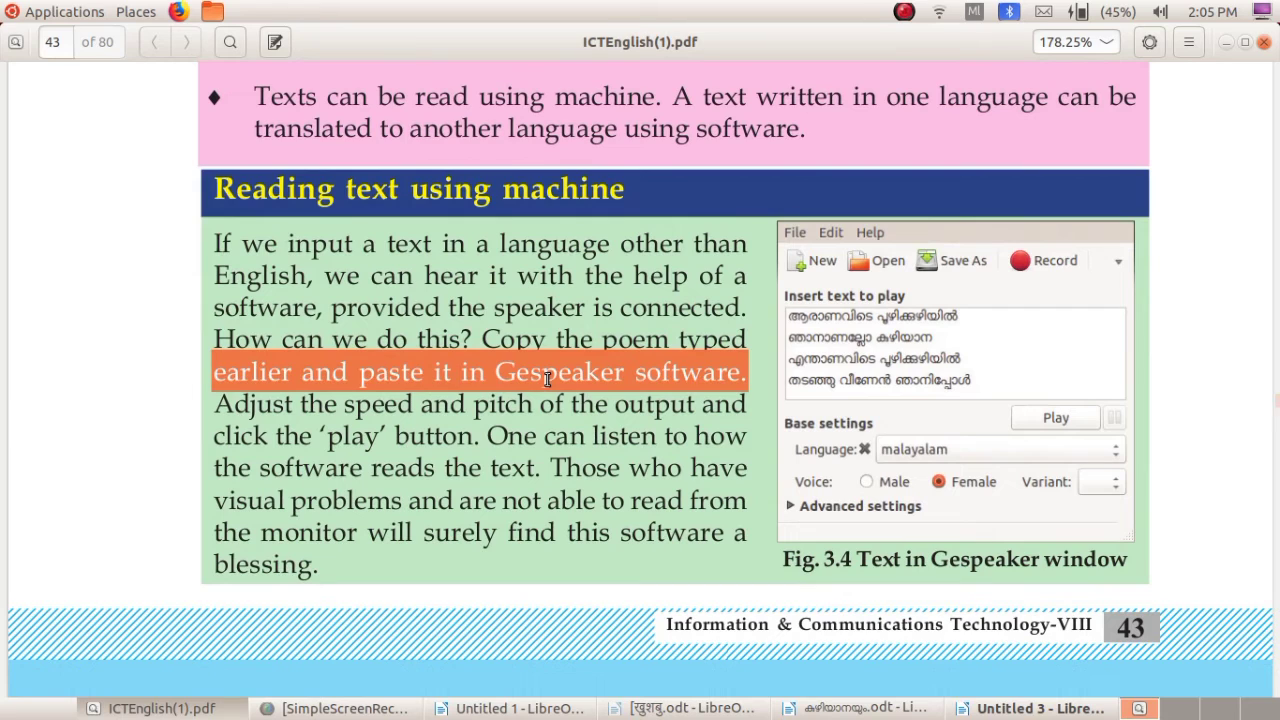
Step: Leave the textbook, return to the poem document and copy all four poem lines below the picture
left_click(548, 379)
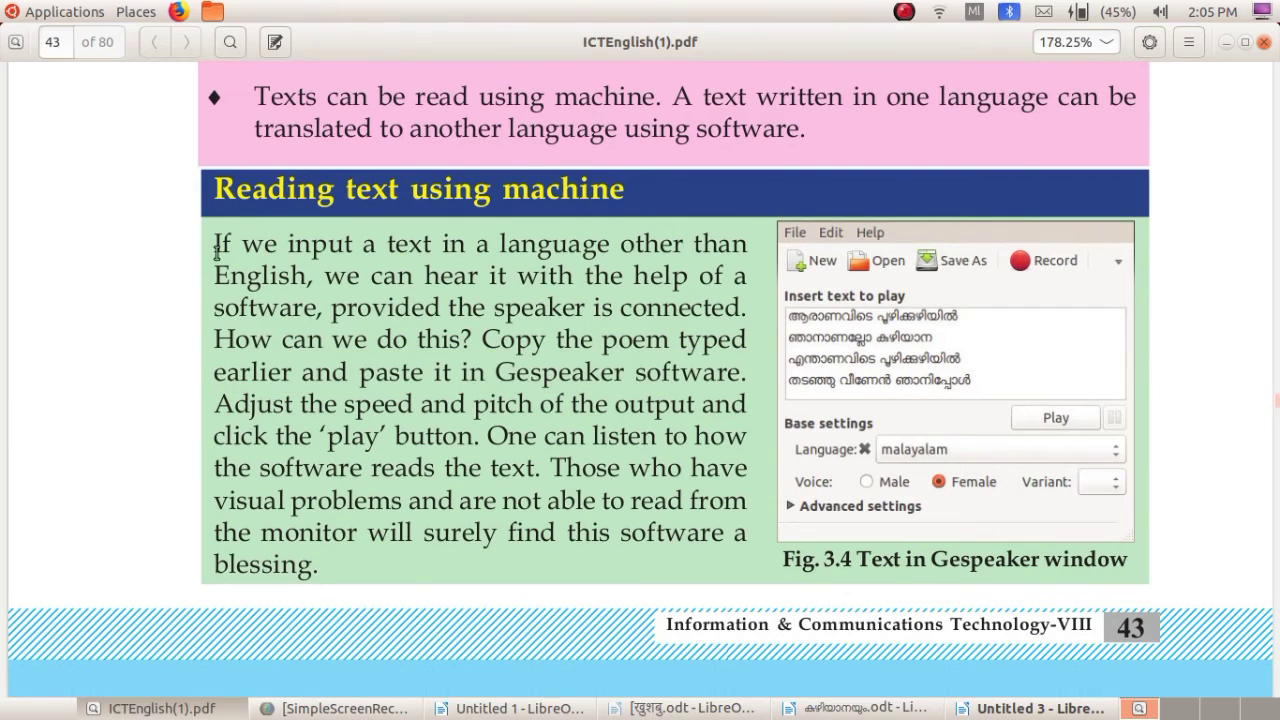
left_click(787, 708)
left_click(772, 568)
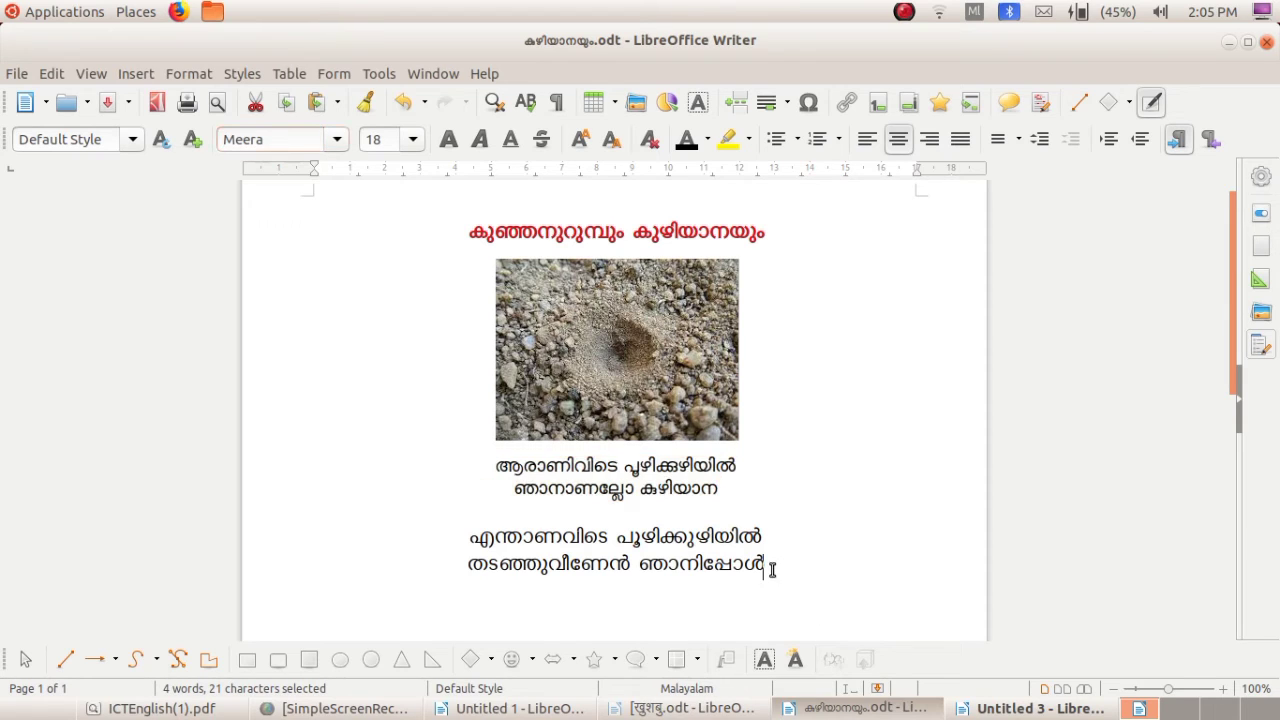
left_click_drag(772, 568, 493, 467)
key("ctrl+c")
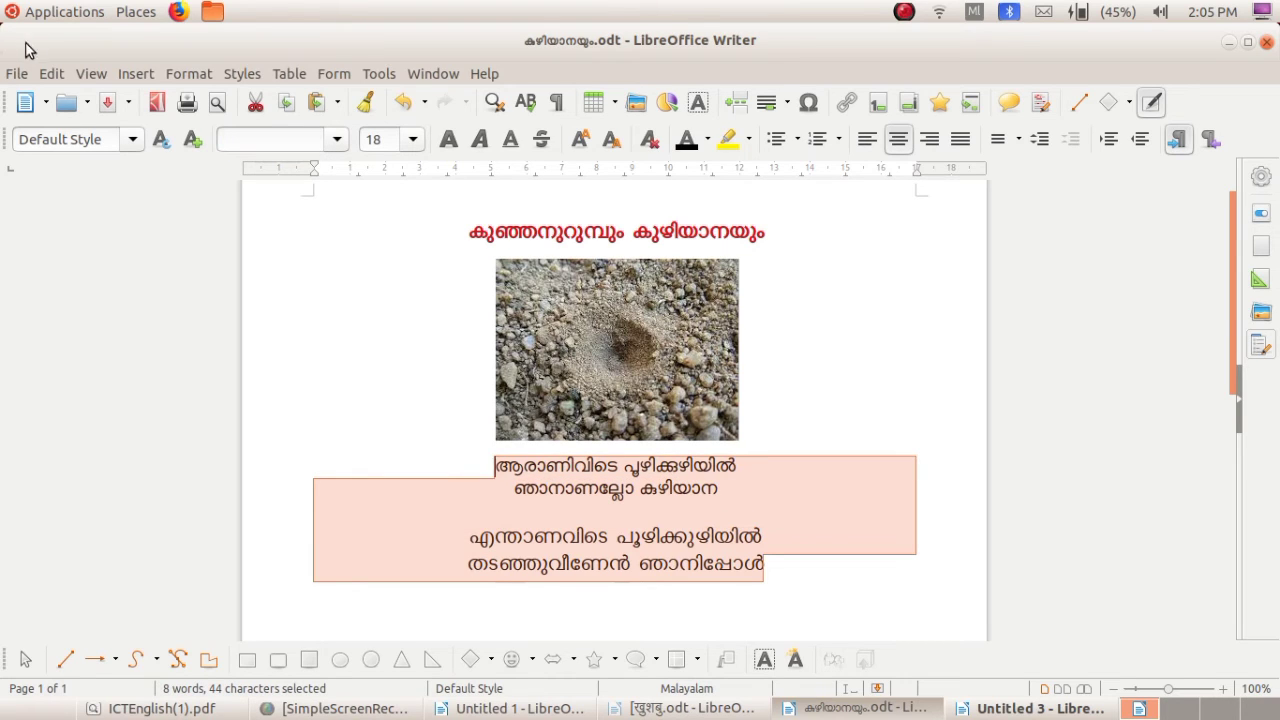
Step: Launch Gespeaker from the sound and video applications and maximize its window
left_click(75, 17)
mouse_move(124, 296)
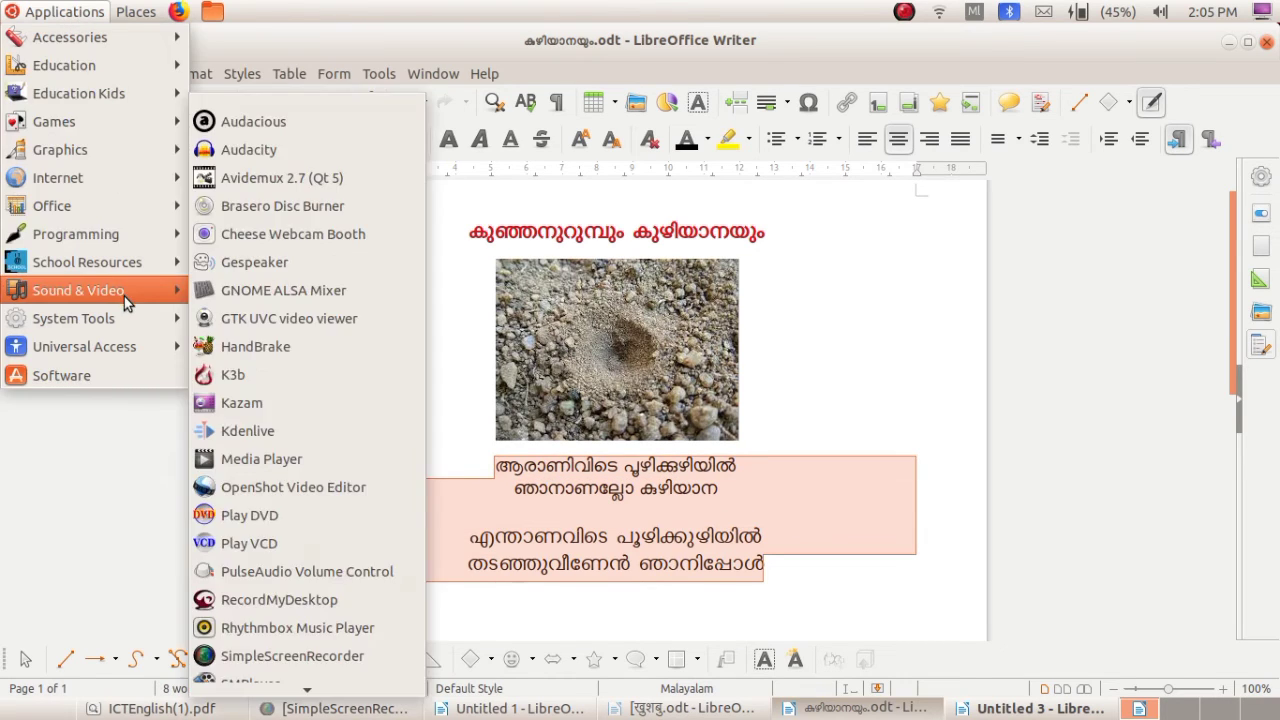
left_click(321, 263)
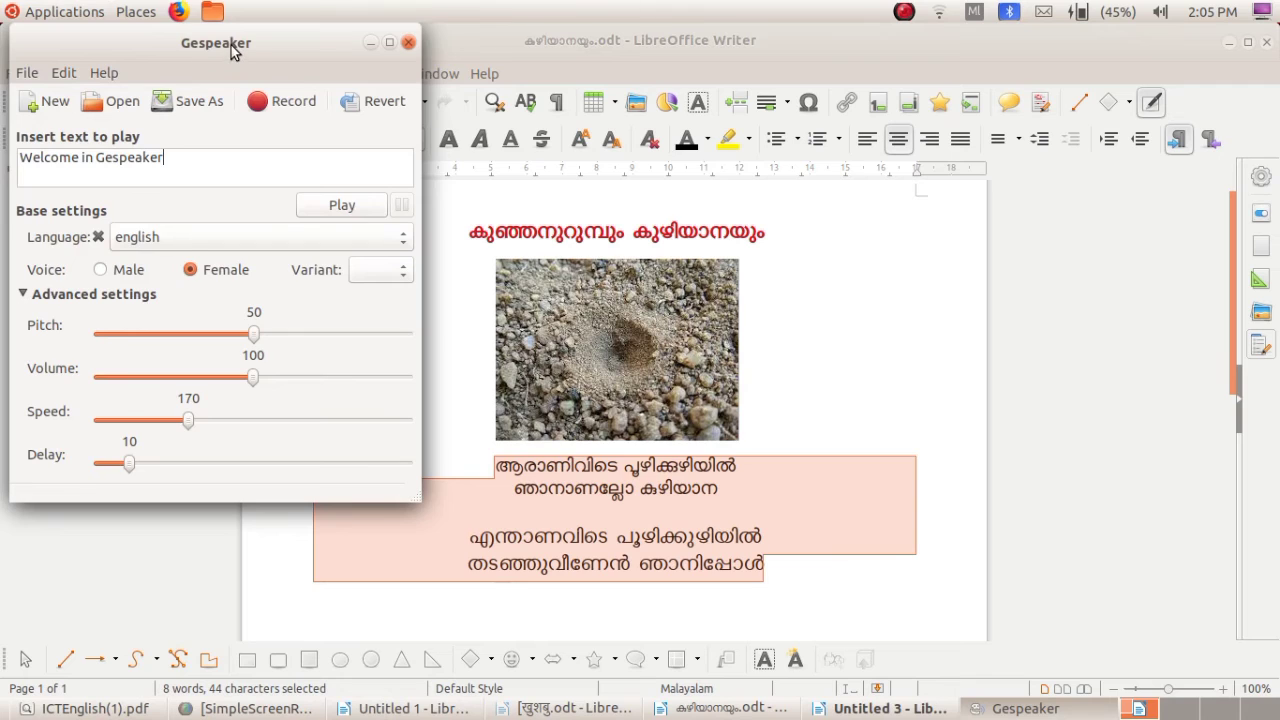
left_click_drag(234, 50, 536, 134)
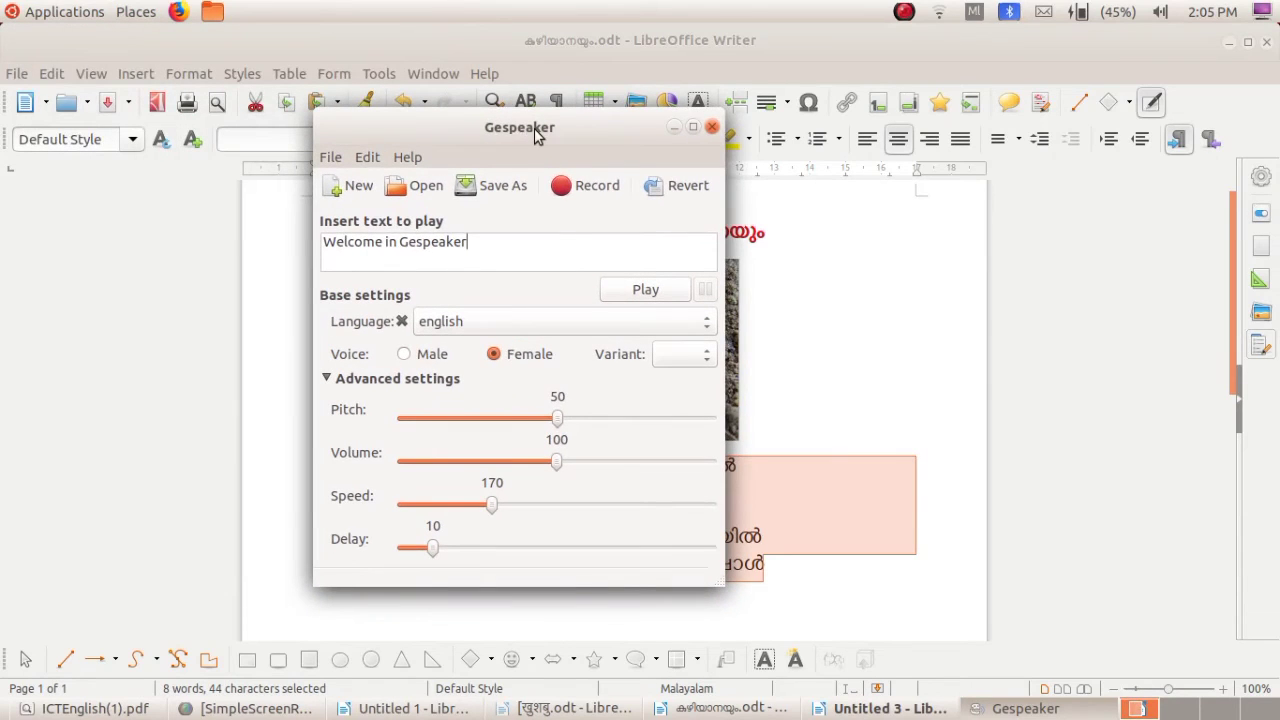
left_click(693, 127)
Step: Replace the welcome text in Gespeaker with the copied poem, play it aloud and stop the playback
left_click_drag(191, 157, 3, 163)
key("BackSpace")
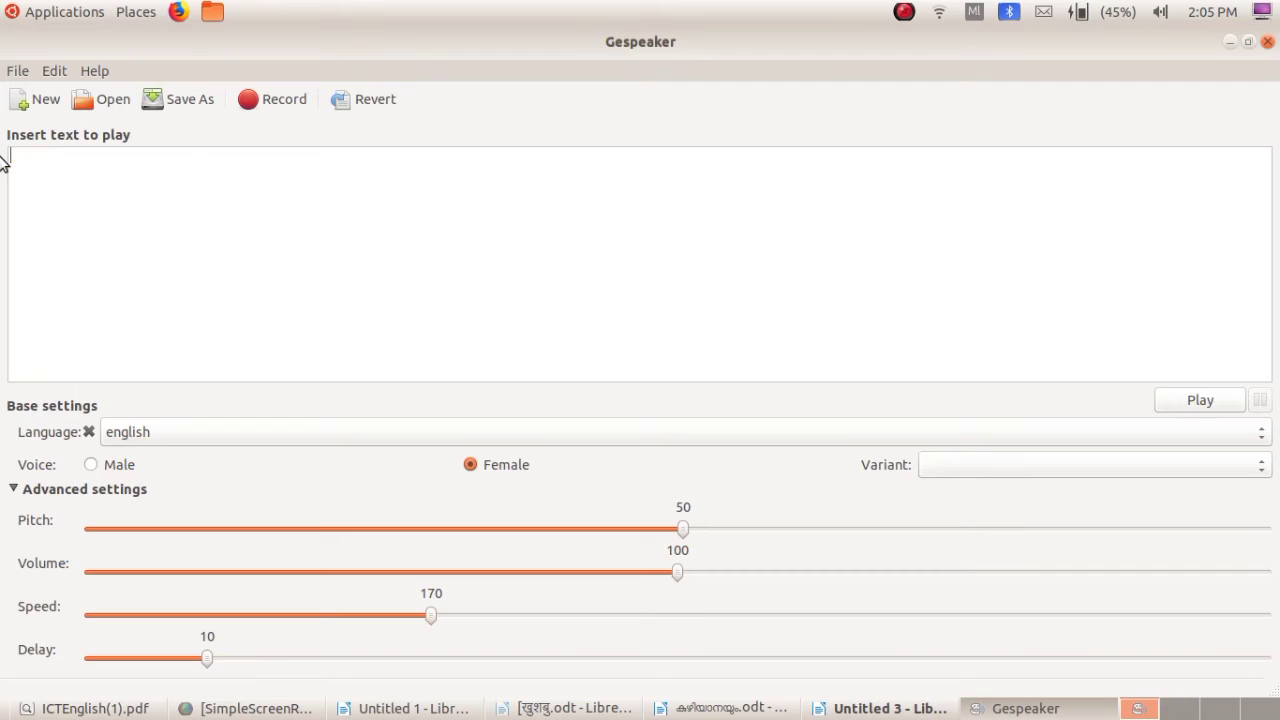
key("ctrl+v")
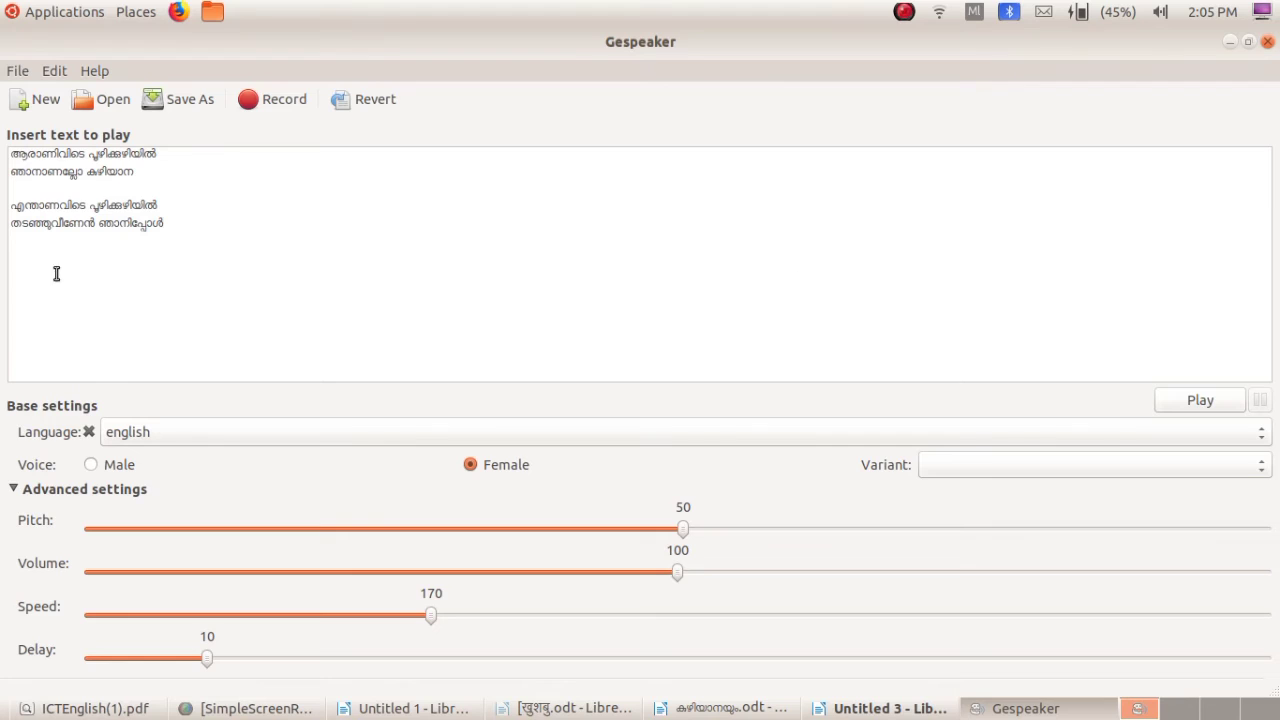
left_click(1230, 401)
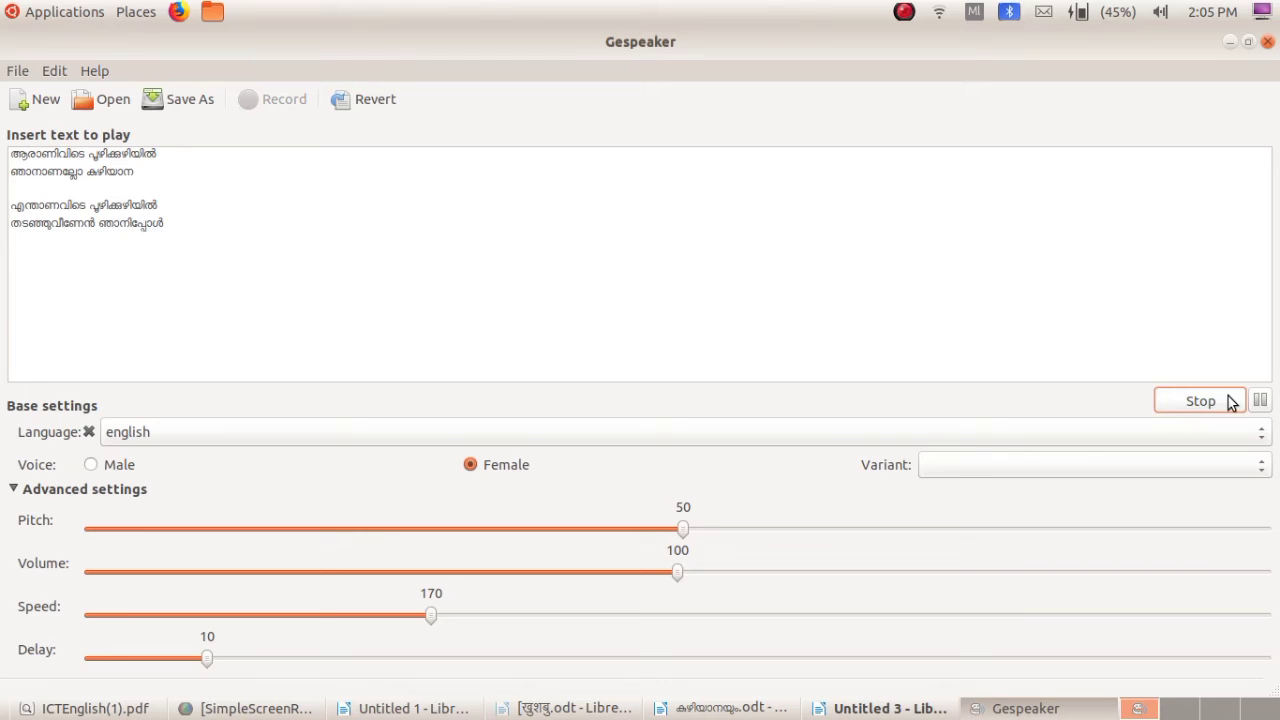
left_click(1230, 401)
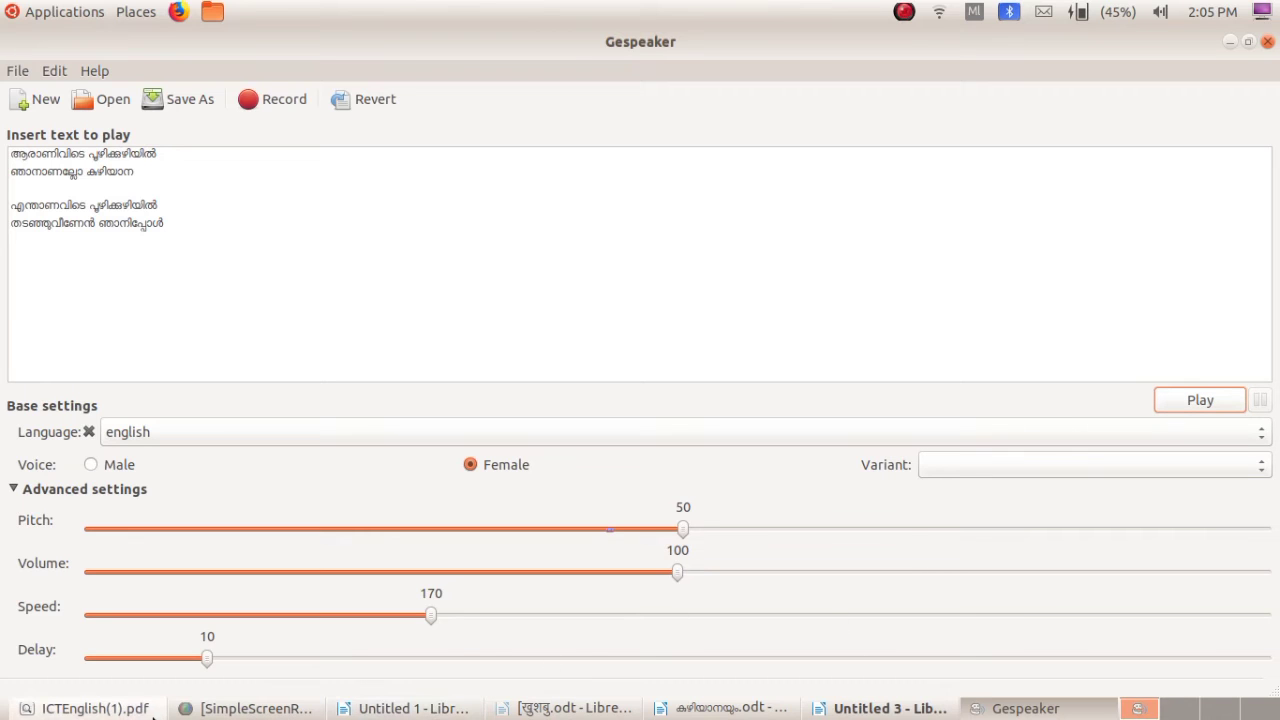
Step: Return to the ICT textbook PDF and read from the Gespeaker section through Malayalam fonts to Activity 3.3 on adding Hindi
left_click(95, 708)
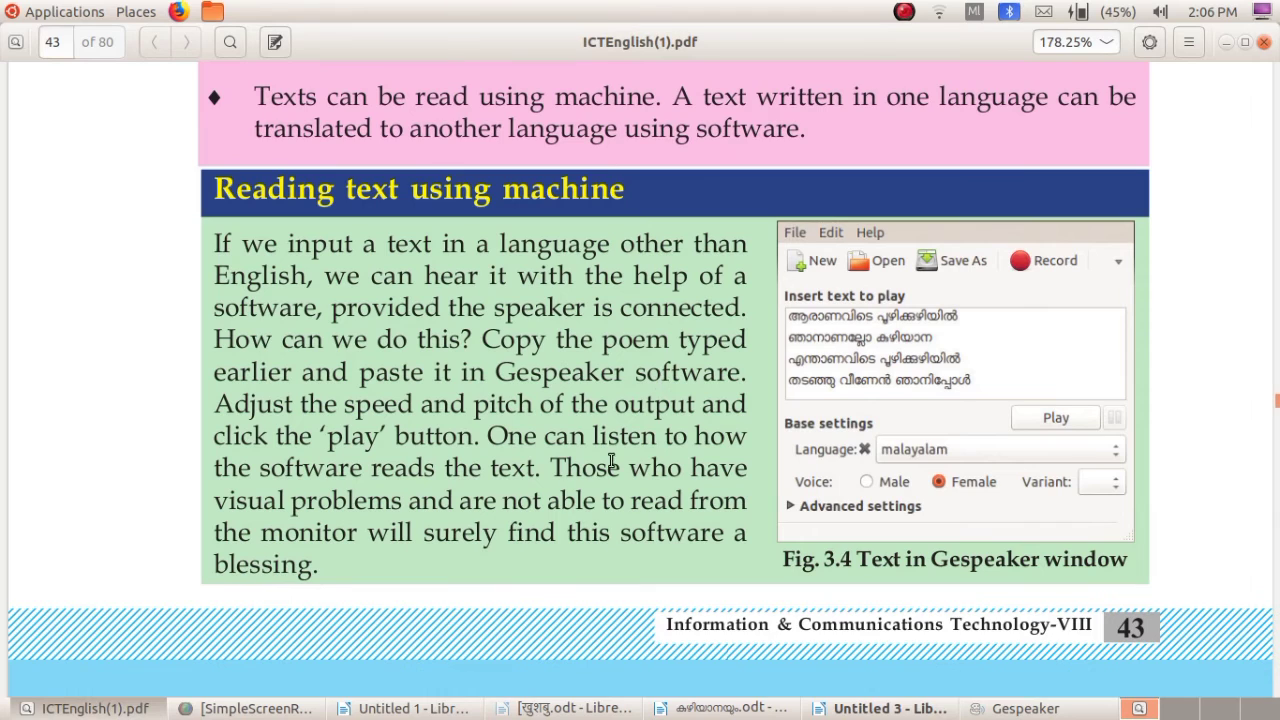
double_click(563, 377)
left_click(468, 493)
scroll(468, 492, "down", 10)
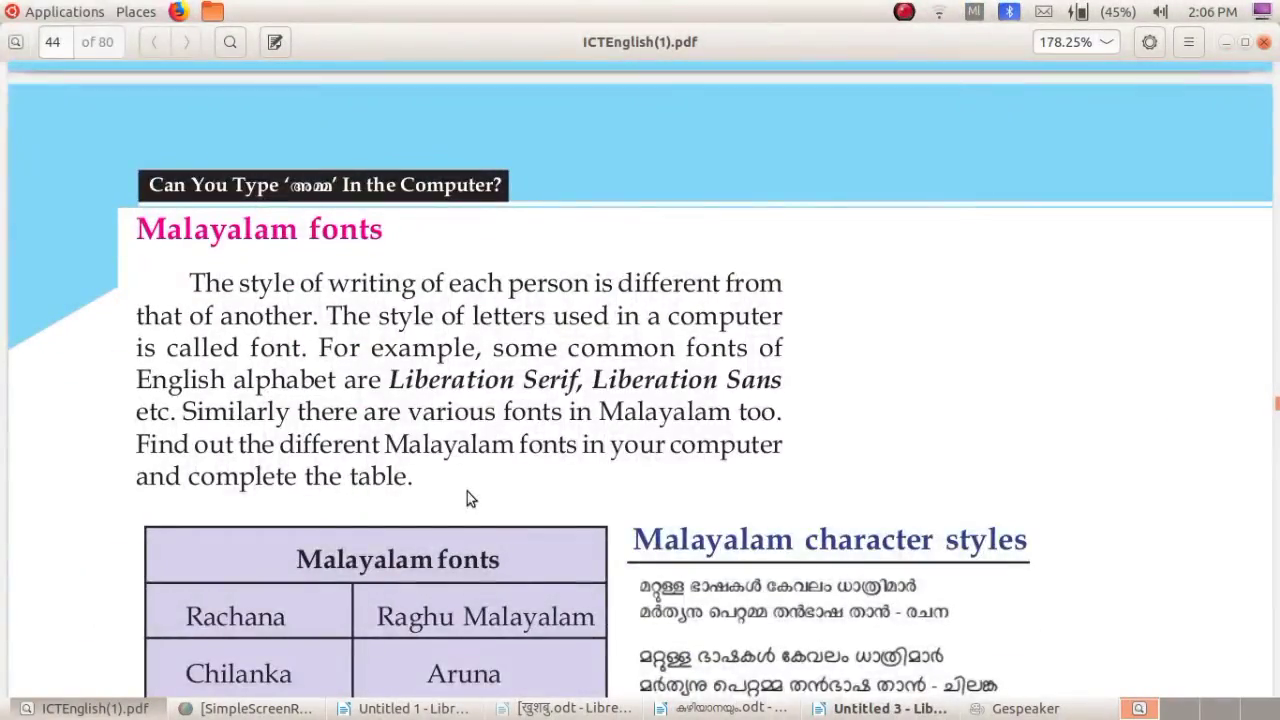
scroll(467, 491, "down", 5)
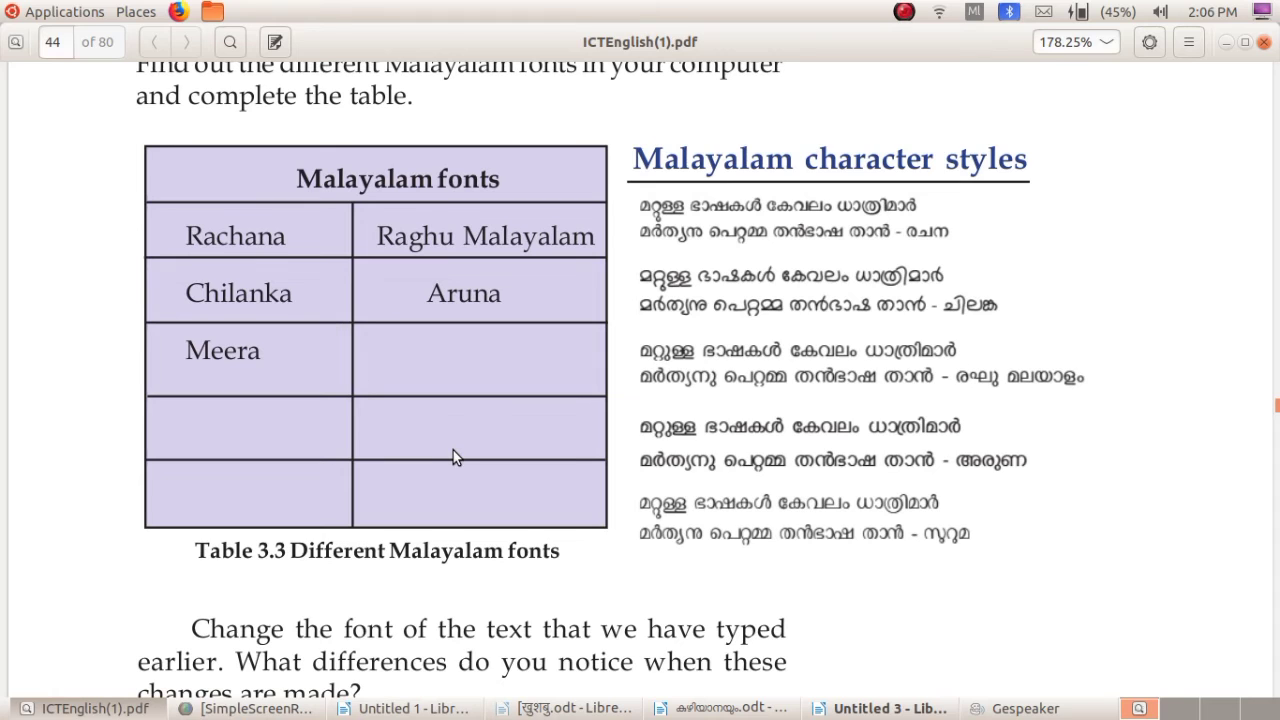
scroll(453, 450, "down", 9)
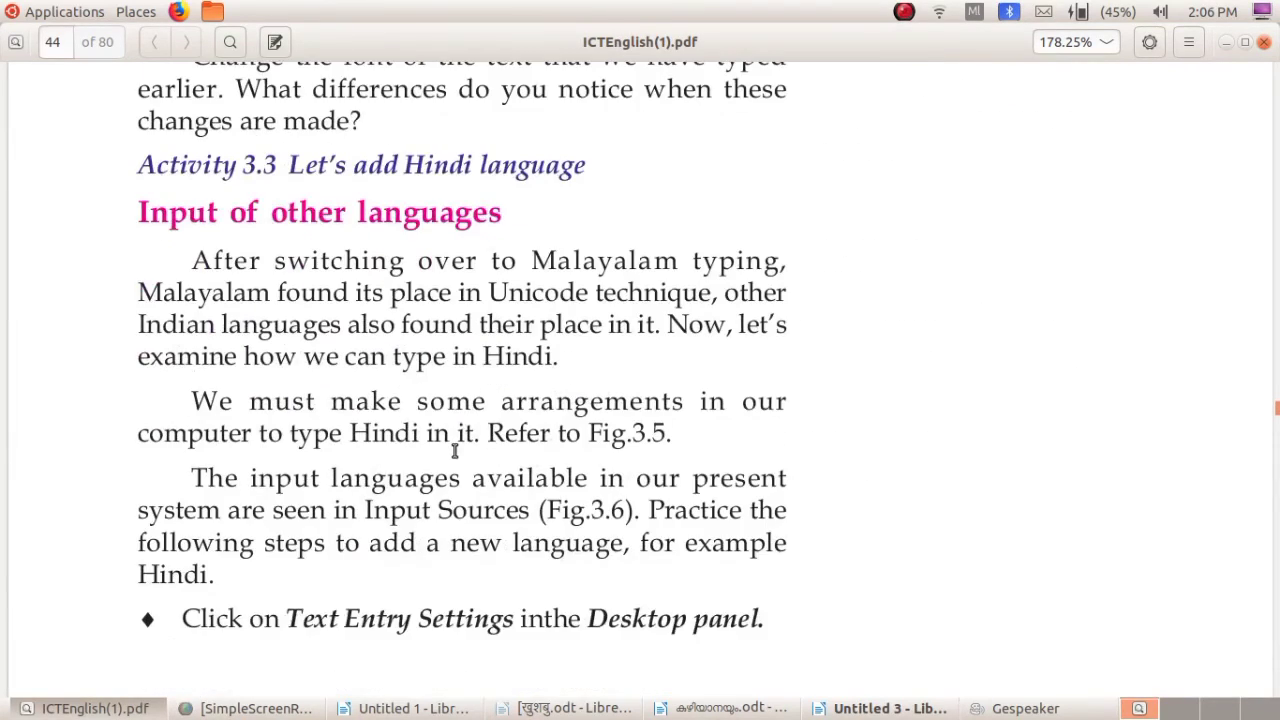
scroll(454, 450, "down", 1)
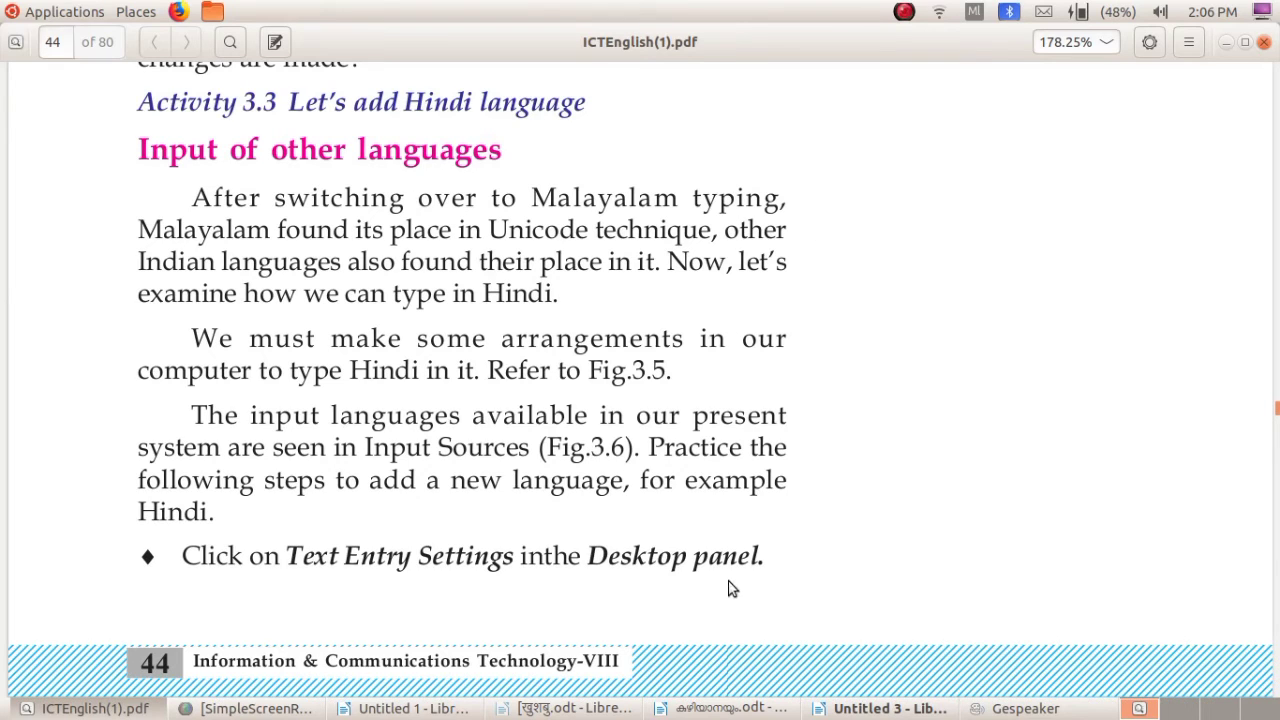
Step: Switch to the blank Untitled 3 document and open the system's Text Entry Settings
left_click(873, 710)
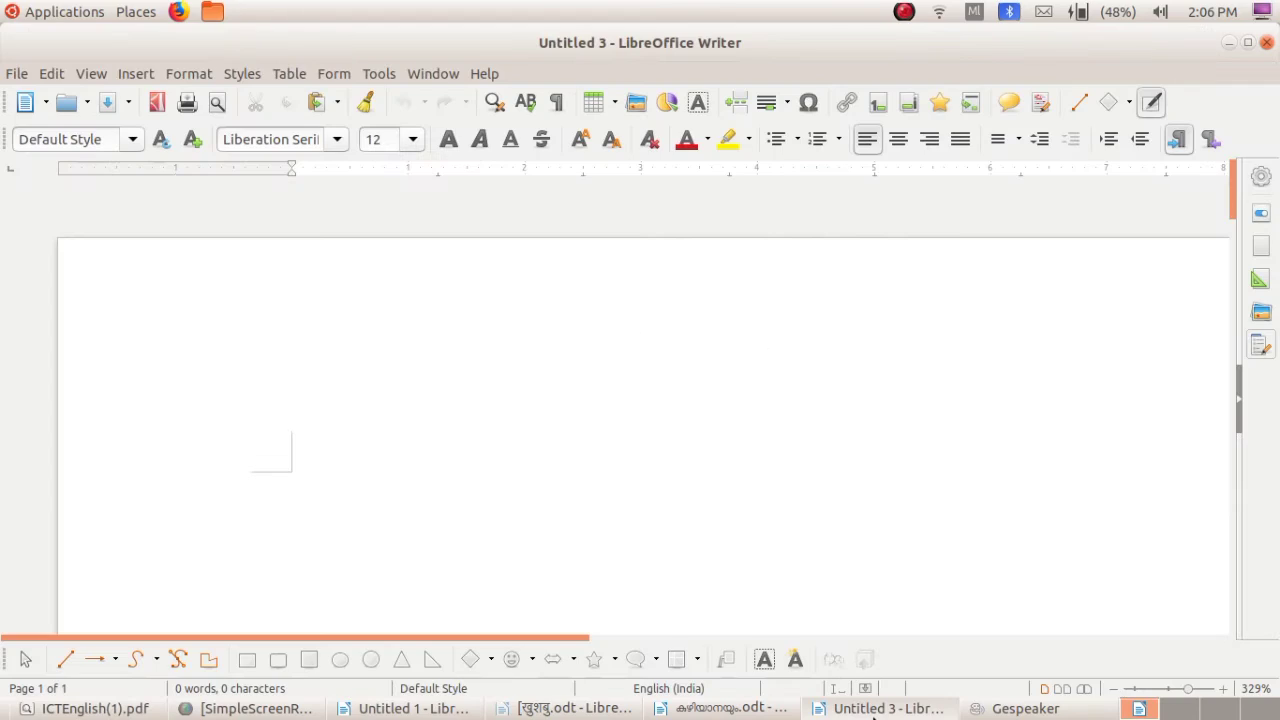
left_click(974, 12)
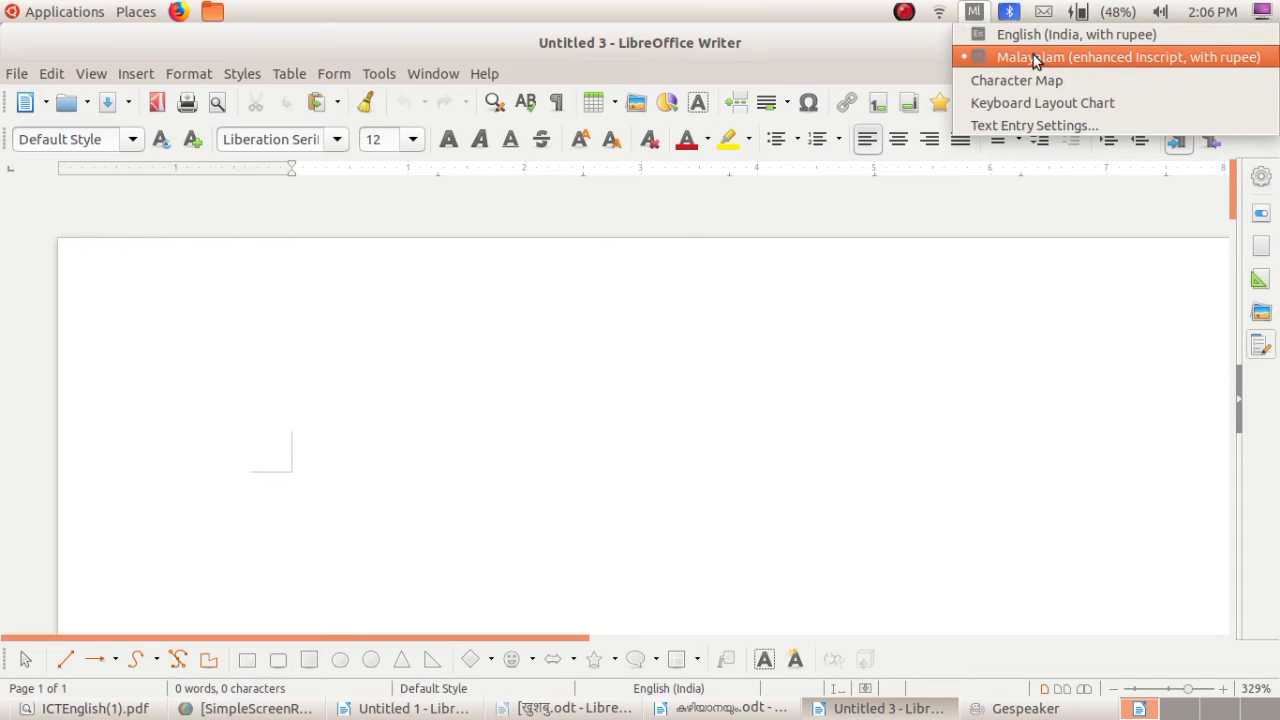
left_click(1132, 124)
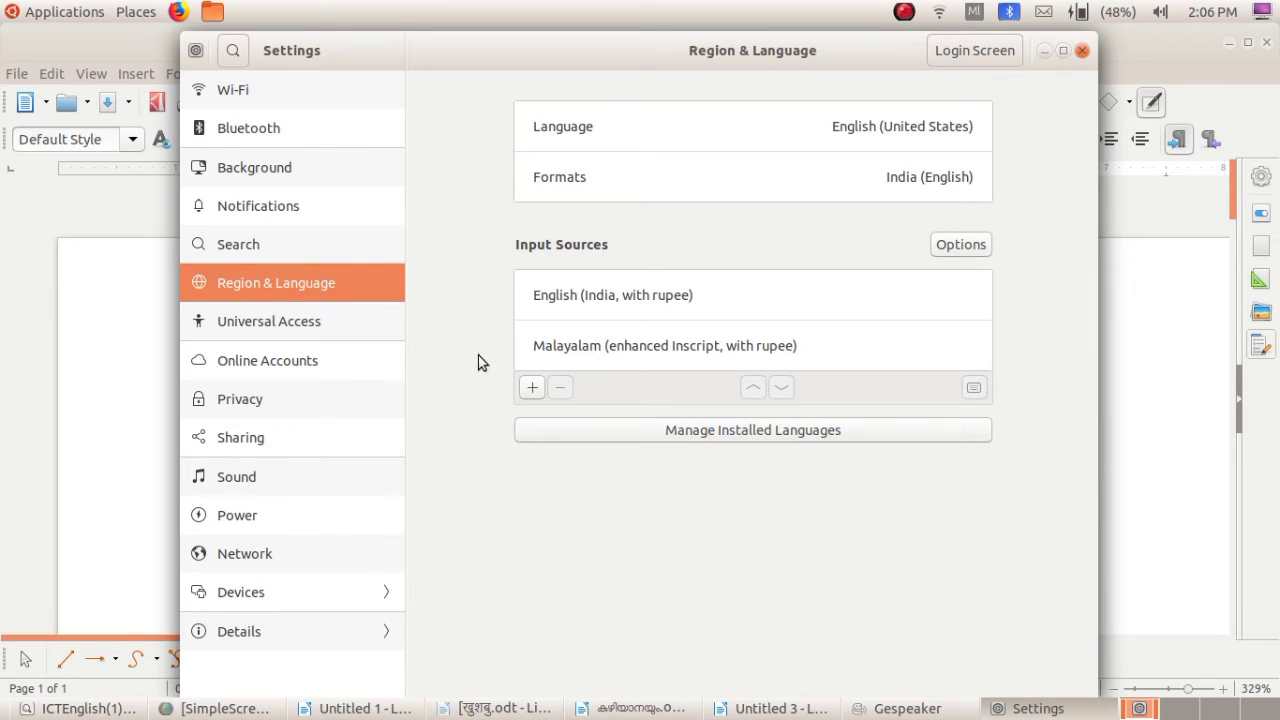
Step: Add Indian from the Other languages as a new input source and close the settings
left_click(530, 389)
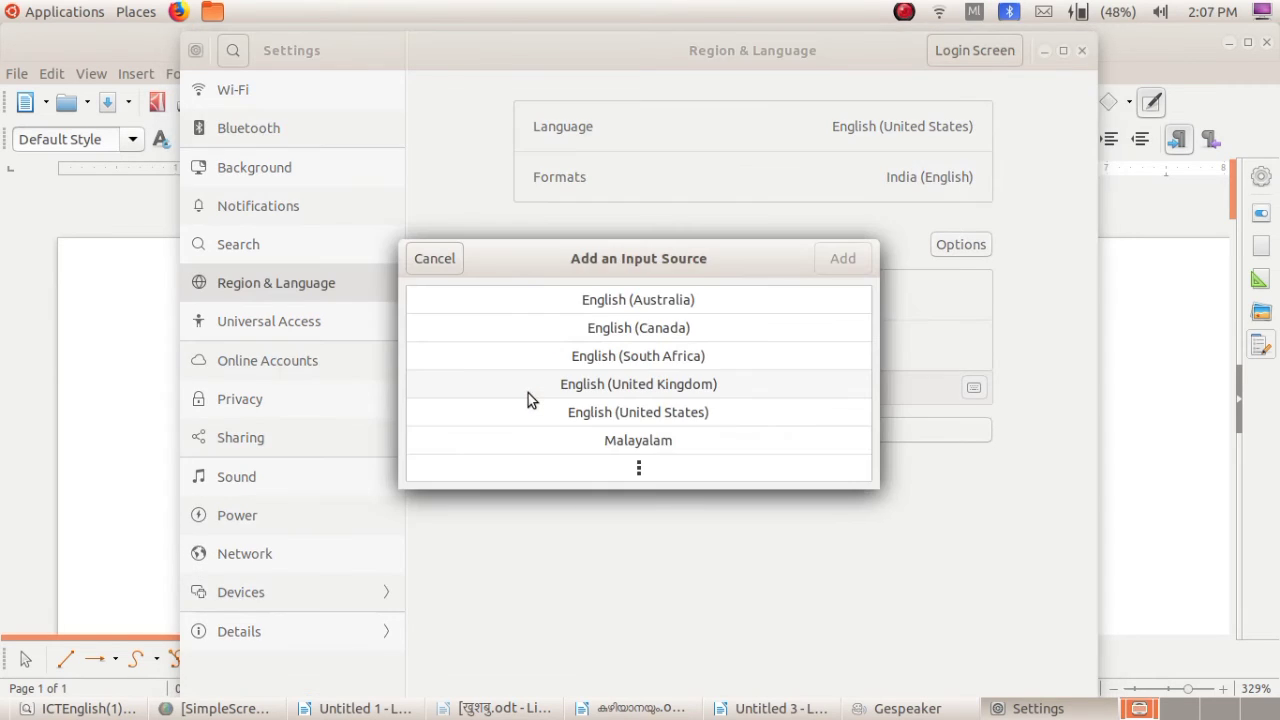
left_click(640, 467)
left_click_drag(860, 331, 875, 465)
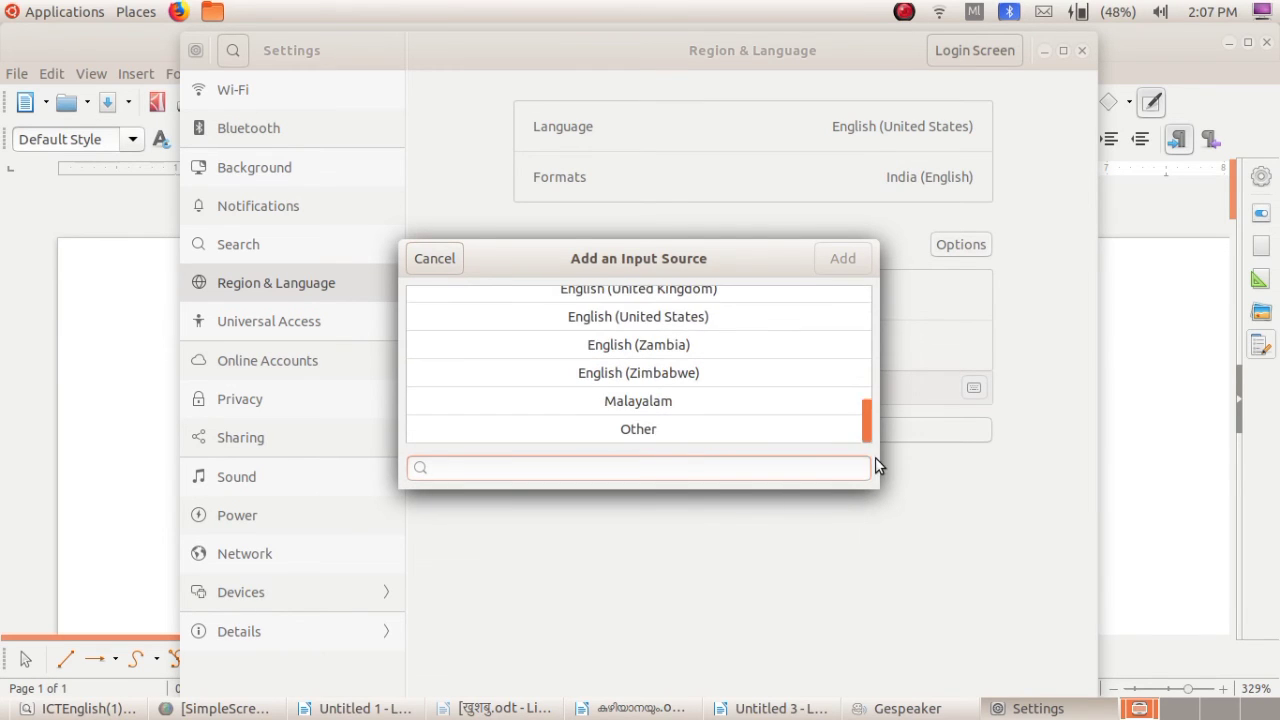
left_click(658, 429)
left_click(519, 385)
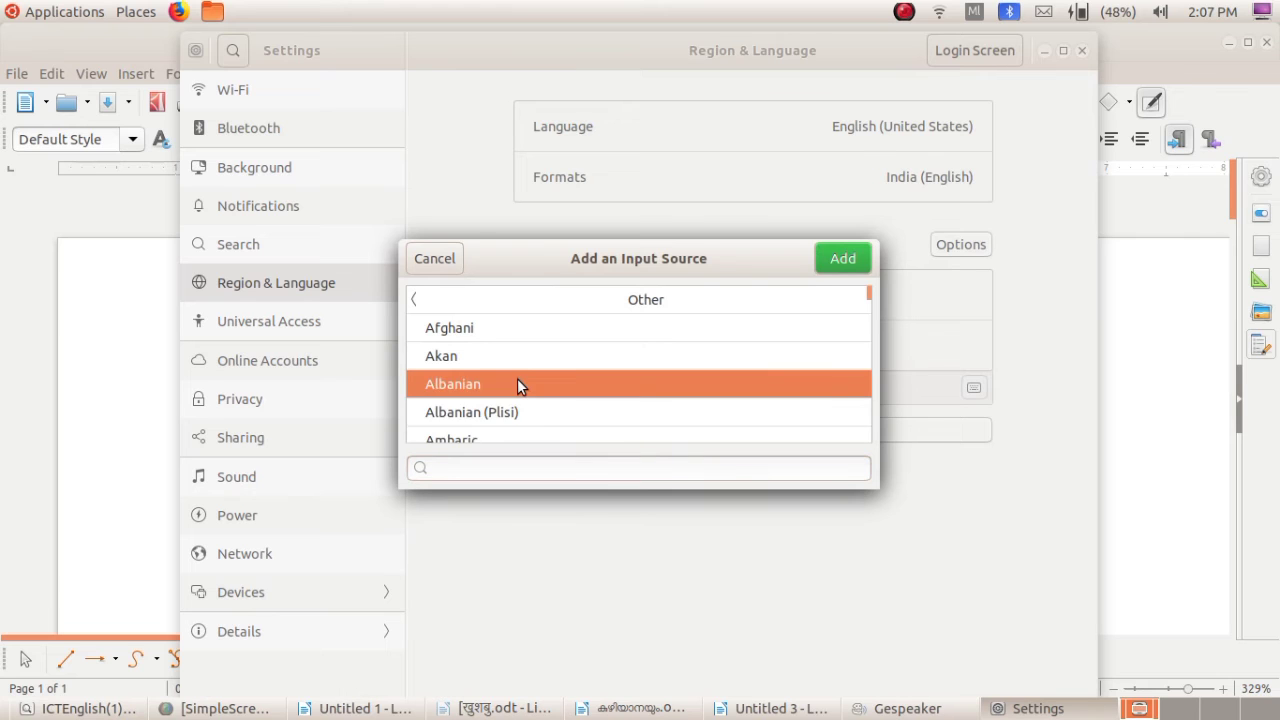
key("Down")
key("Down")
key("Down")
key("Down")
key("Down")
key("Down")
key("Down")
key("Down")
key("Down")
key("Down")
key("Down")
key("Down")
key("Down")
key("Down")
key("Down")
key("Down")
key("Down")
key("Down")
key("Down")
key("Down")
key("Down")
key("Down")
key("Down")
key("Down")
key("Down")
key("Down")
key("Down")
key("Down")
key("Down")
key("Down")
key("Down")
key("Down")
key("Down")
key("Down")
key("Down")
key("Down")
key("Down")
key("Down")
key("Down")
key("Down")
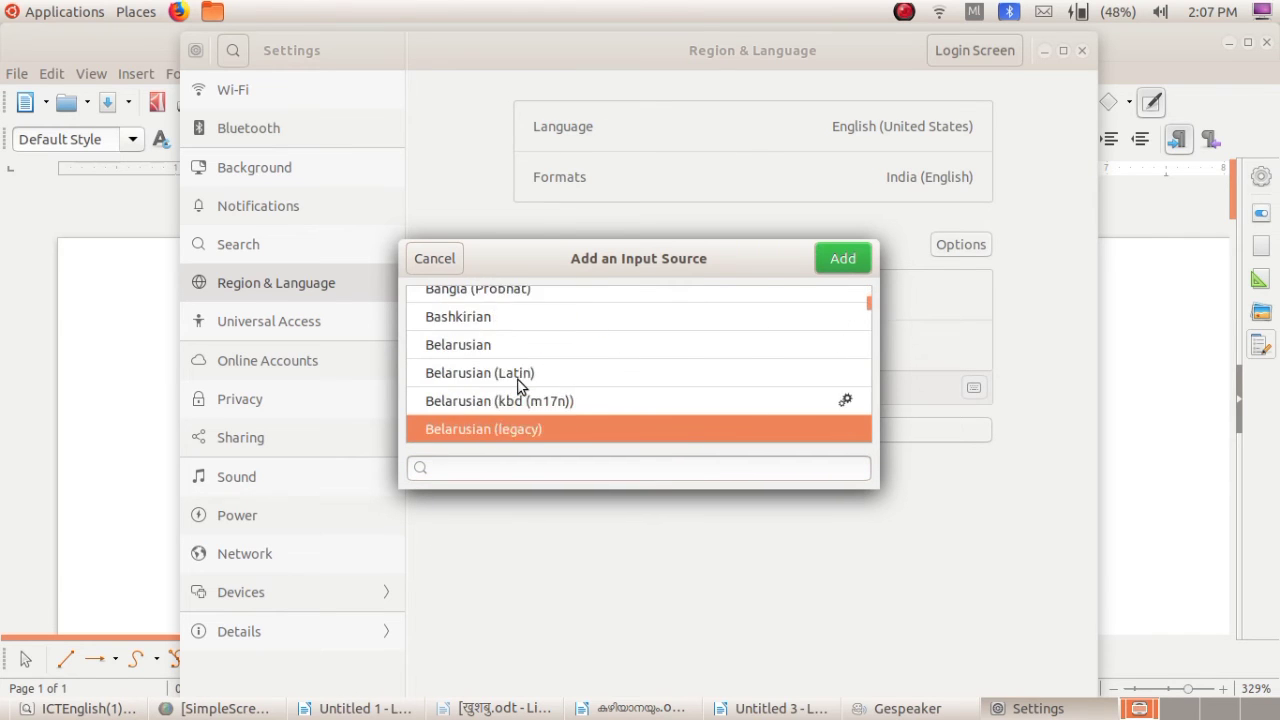
key("Down")
key("Down")
key("Down")
key("Down")
key("Down")
key("Down")
key("Down")
key("Down")
key("Down")
key("Down")
key("Down")
key("Down")
key("Down")
key("Down")
key("Down")
key("Down")
key("Down")
key("Down")
key("Down")
key("Down")
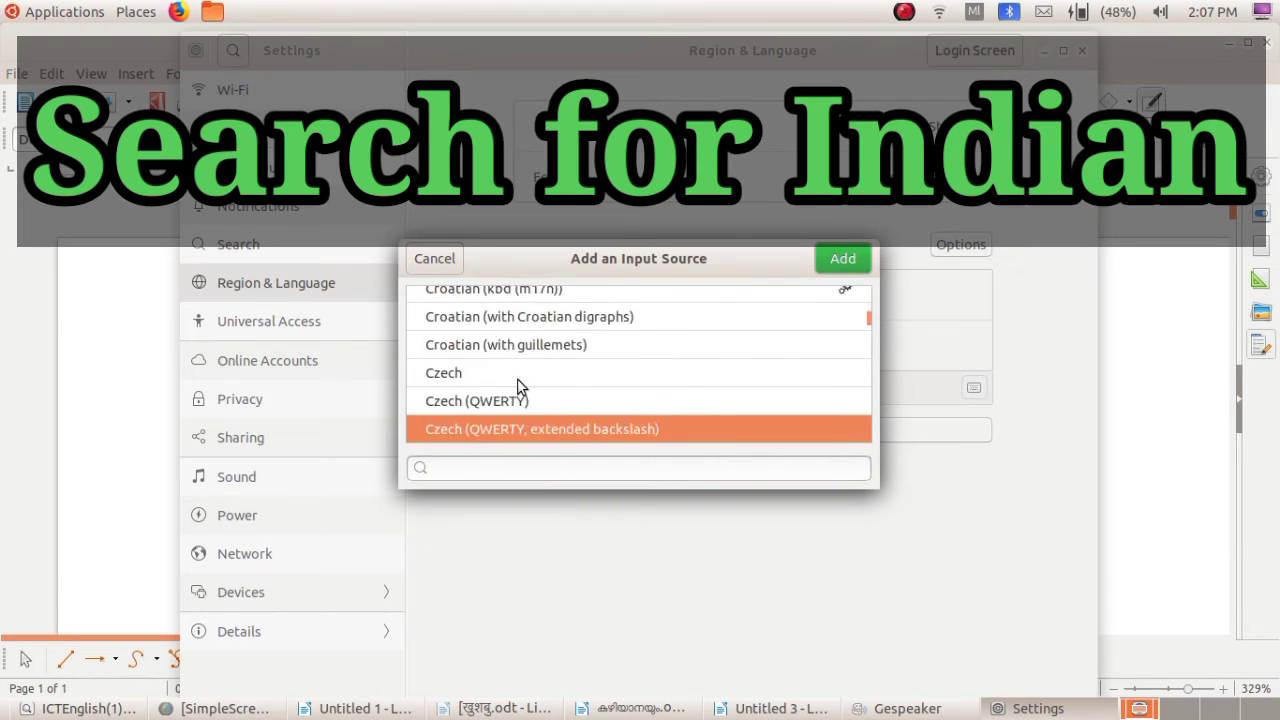
key("Down")
key("Down")
key("Down")
key("Down")
key("Down")
key("Down")
key("Down")
key("Down")
key("Down")
key("Down")
key("Down")
key("Down")
key("Down")
key("Down")
key("Down")
key("Down")
key("Down")
key("Down")
key("Down")
key("Down")
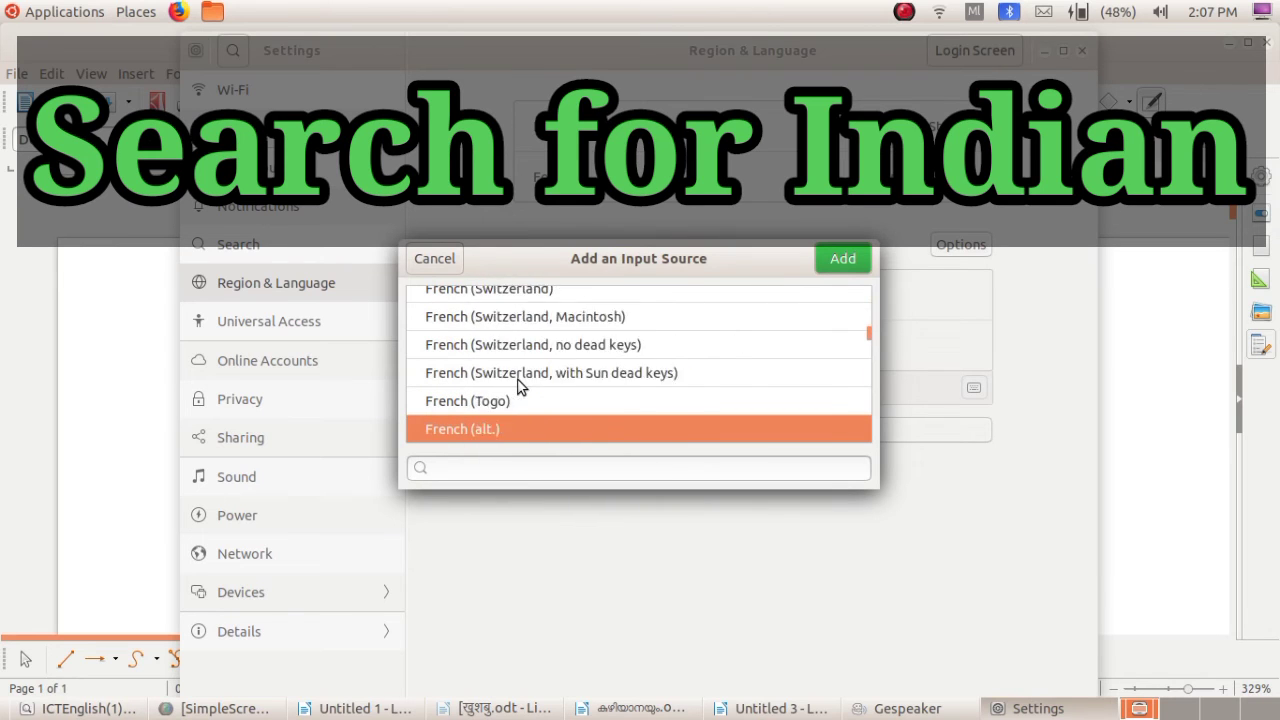
key("Down")
key("Down")
key("Down")
key("Down")
key("Down")
key("Down")
key("Down")
key("Down")
key("Down")
key("Down")
key("Down")
key("Down")
key("Down")
key("Down")
key("Down")
key("Down")
key("Down")
key("Down")
key("Down")
key("Down")
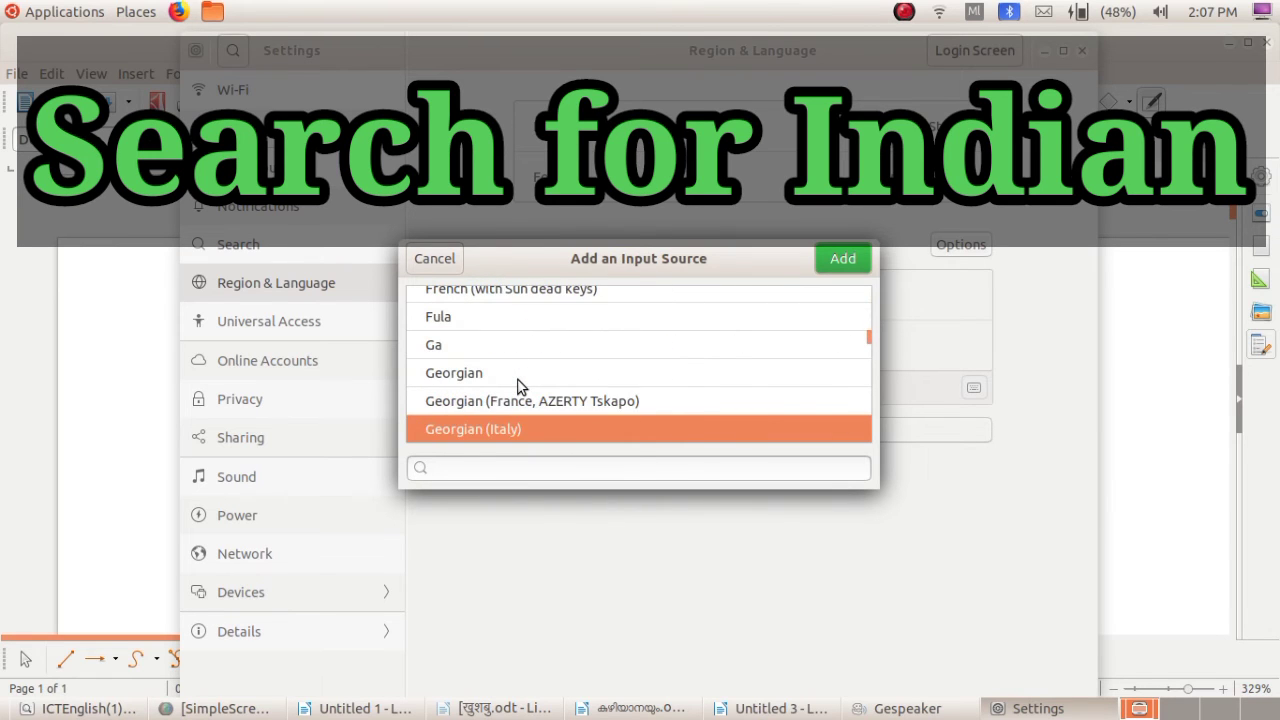
key("Down")
key("Down")
key("Down")
key("Down")
key("Down")
key("Down")
key("Down")
key("Down")
key("Down")
key("Down")
key("Down")
key("Down")
key("Down")
key("Down")
key("Down")
key("Down")
key("Down")
key("Down")
key("Down")
key("Down")
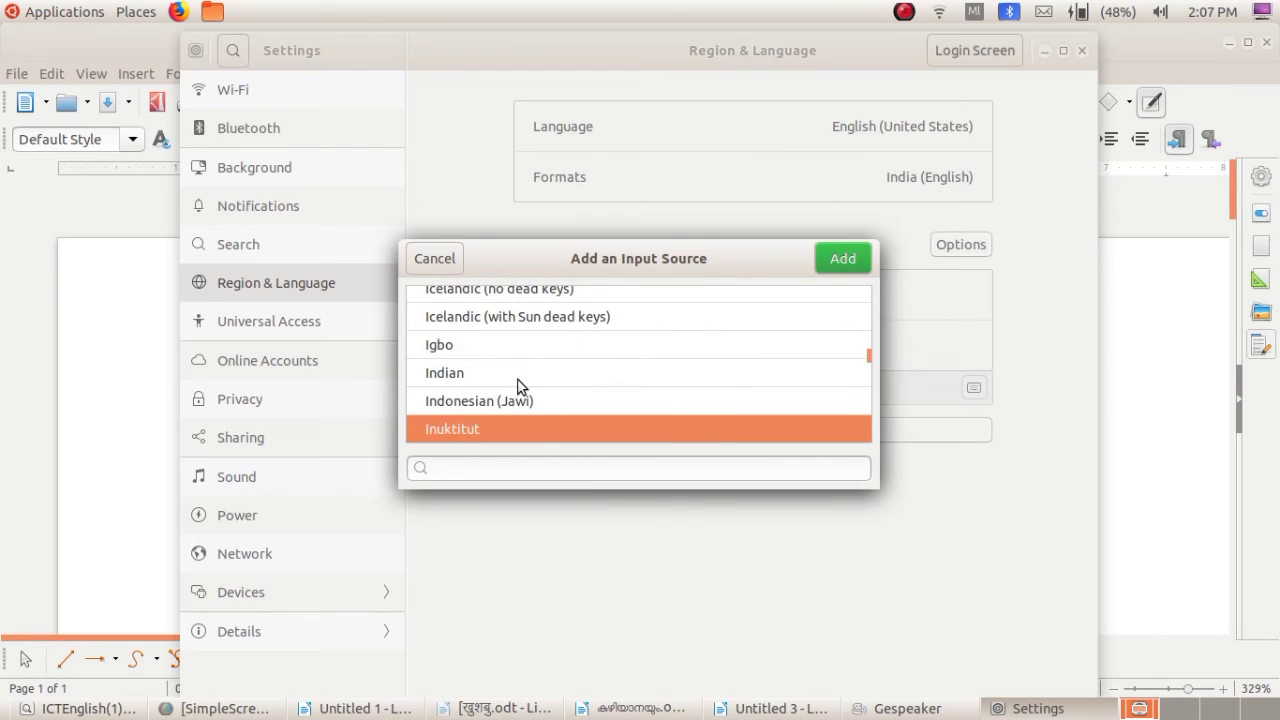
left_click(496, 368)
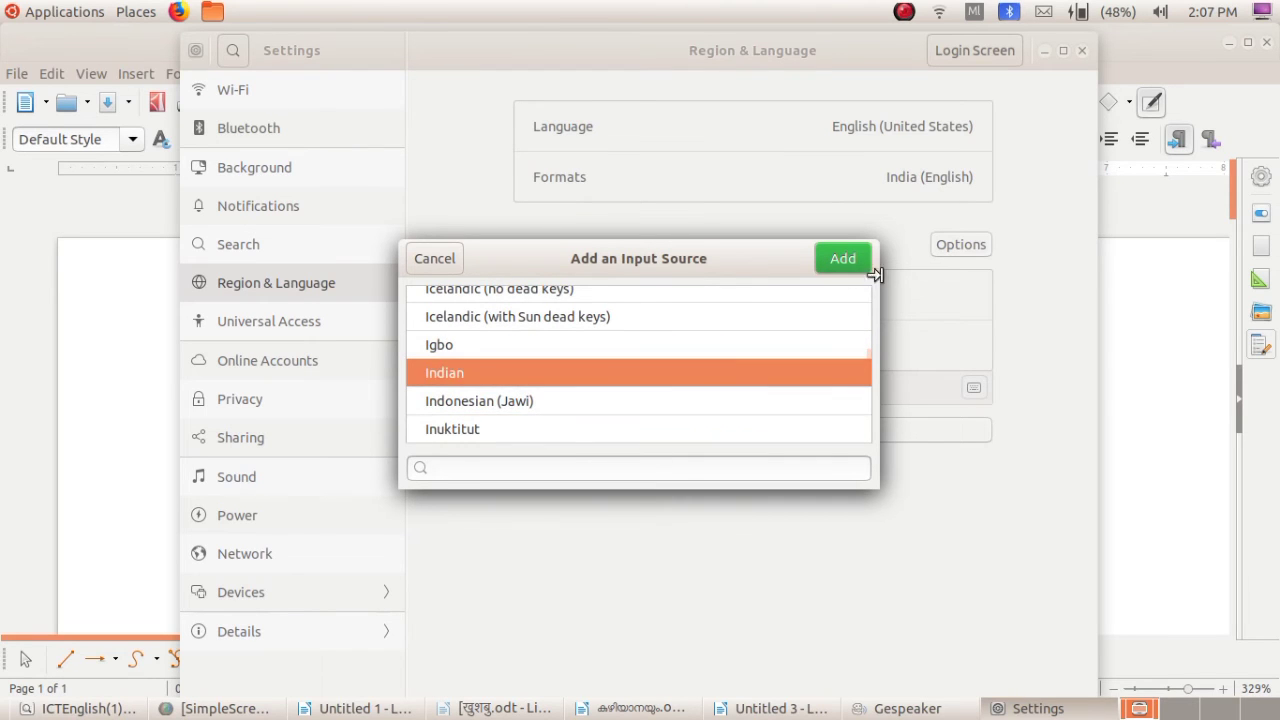
left_click(843, 258)
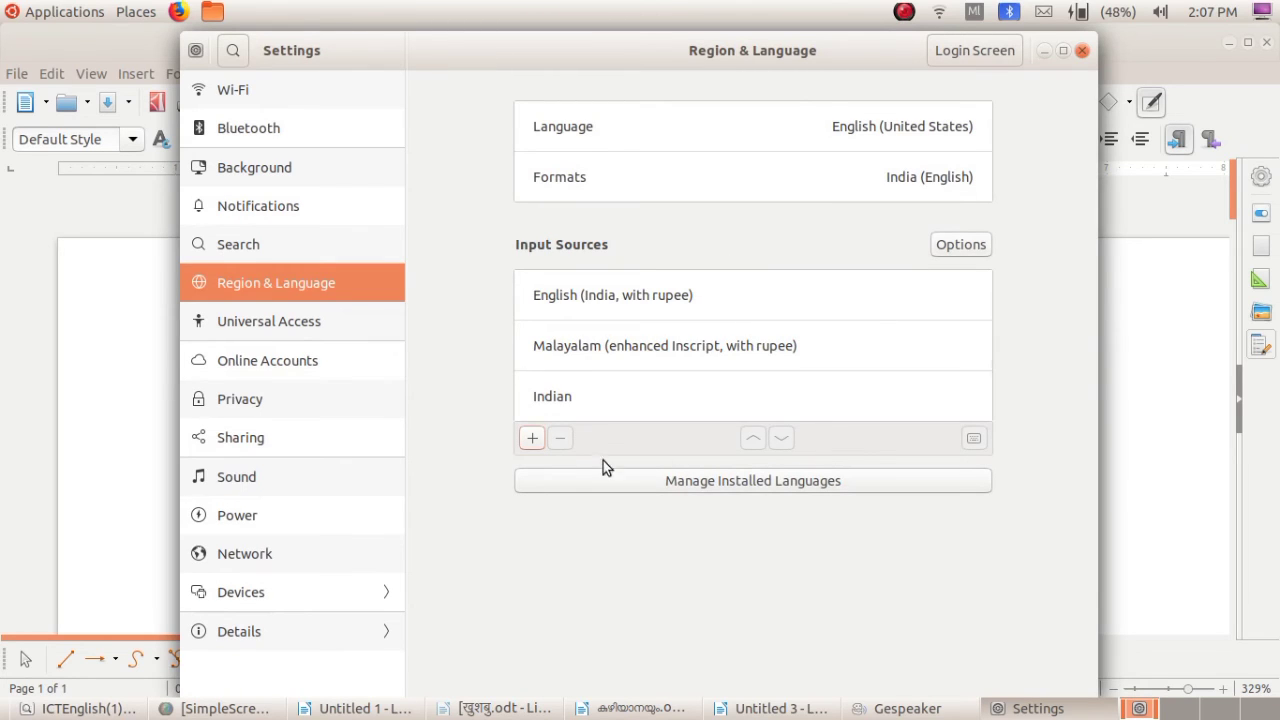
left_click(1081, 51)
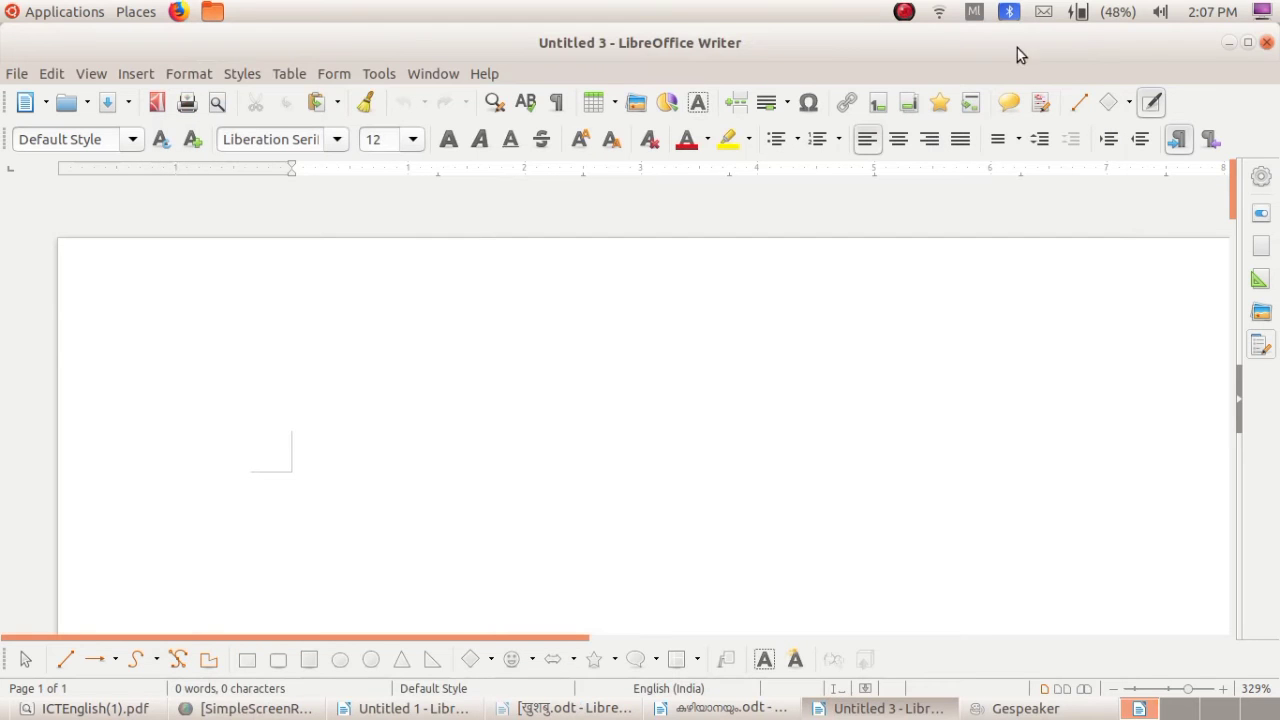
Step: Switch the input source to Indian and enter a first name in Hindi in the blank Untitled 3 document
left_click(974, 12)
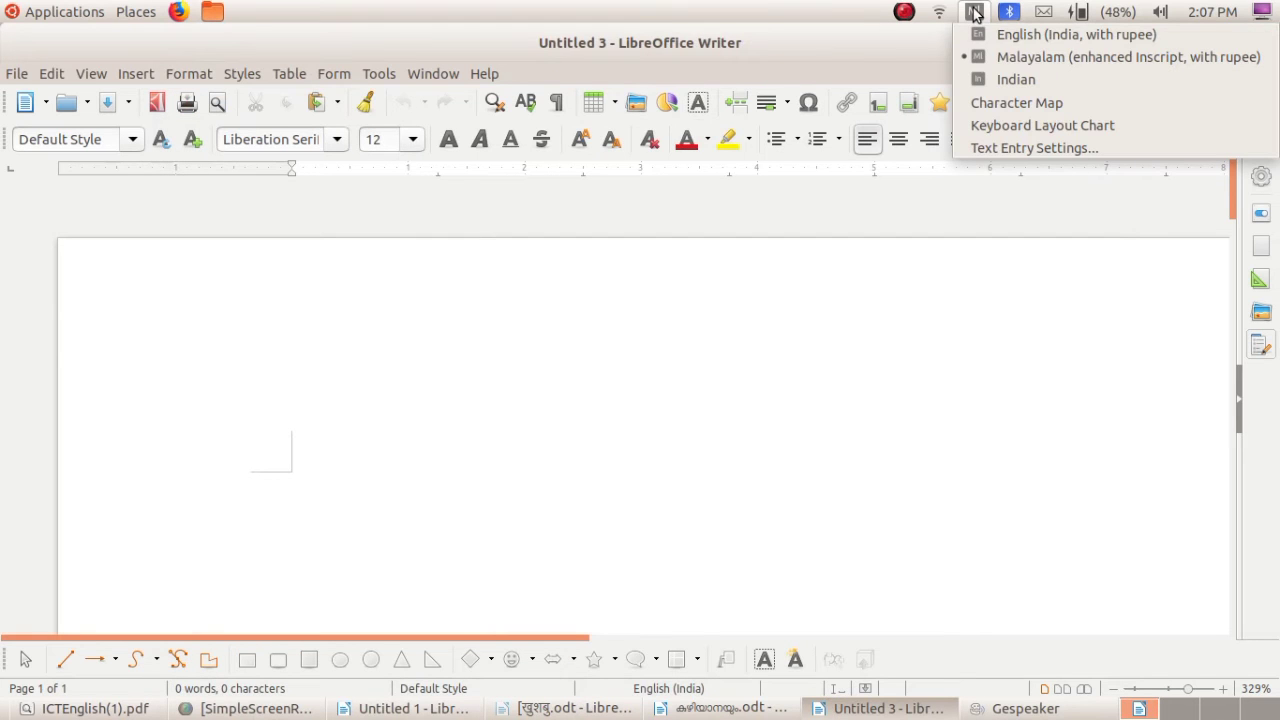
left_click(1031, 85)
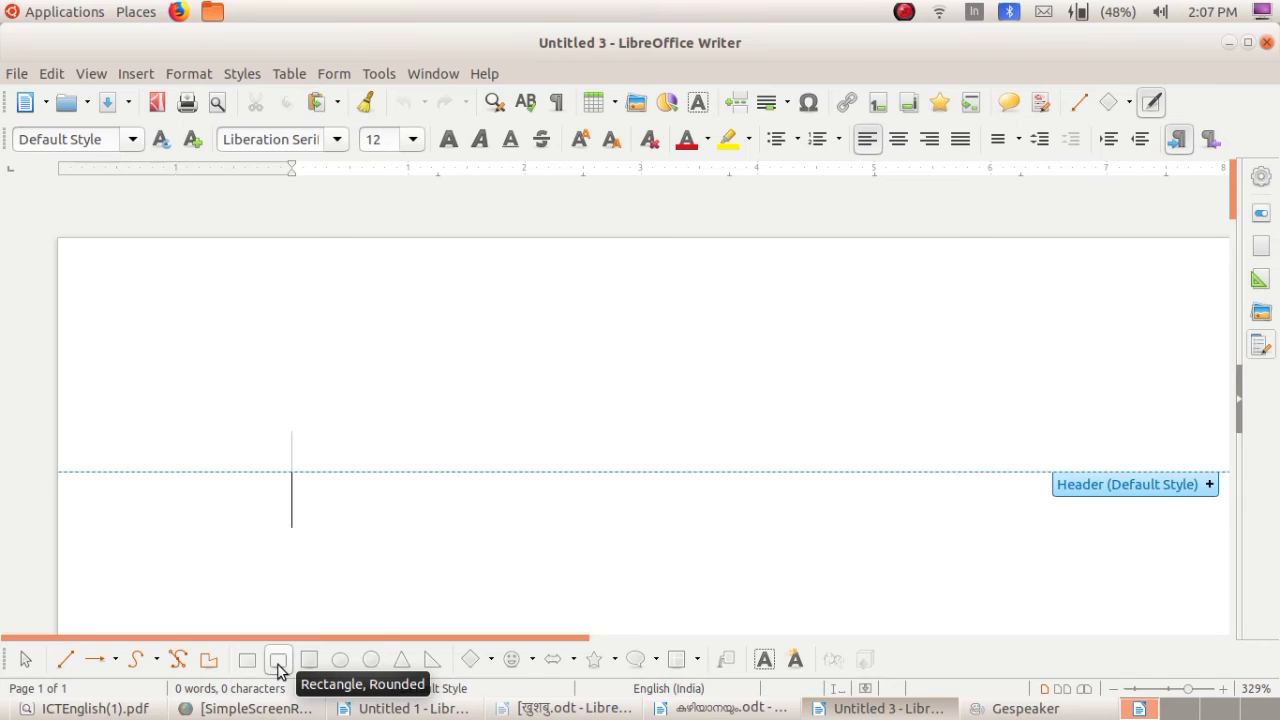
type("अ")
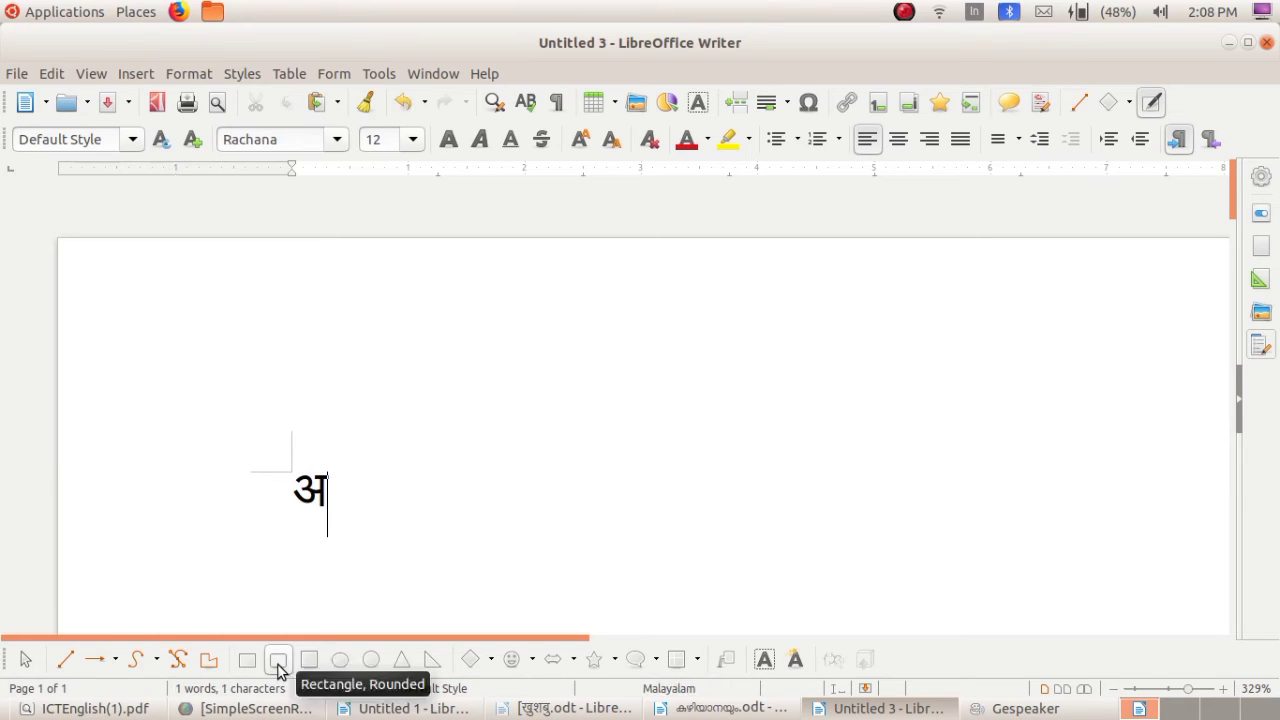
type("ाने")
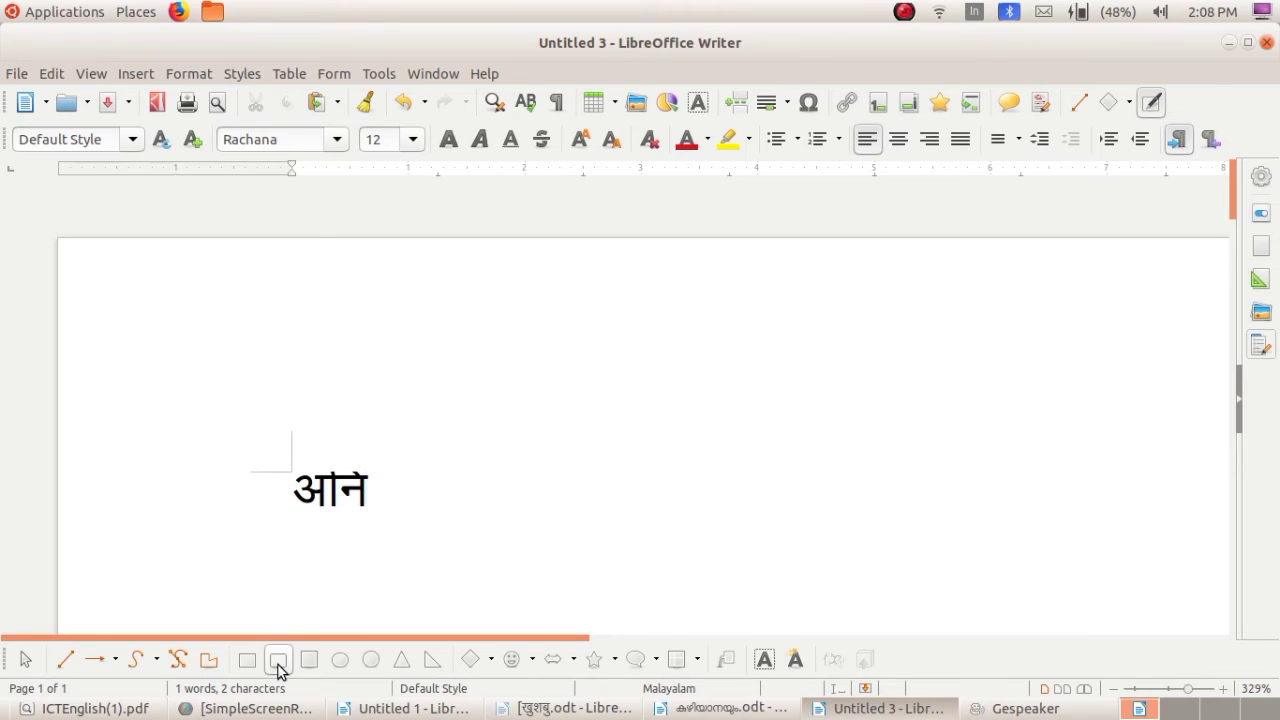
type("ला")
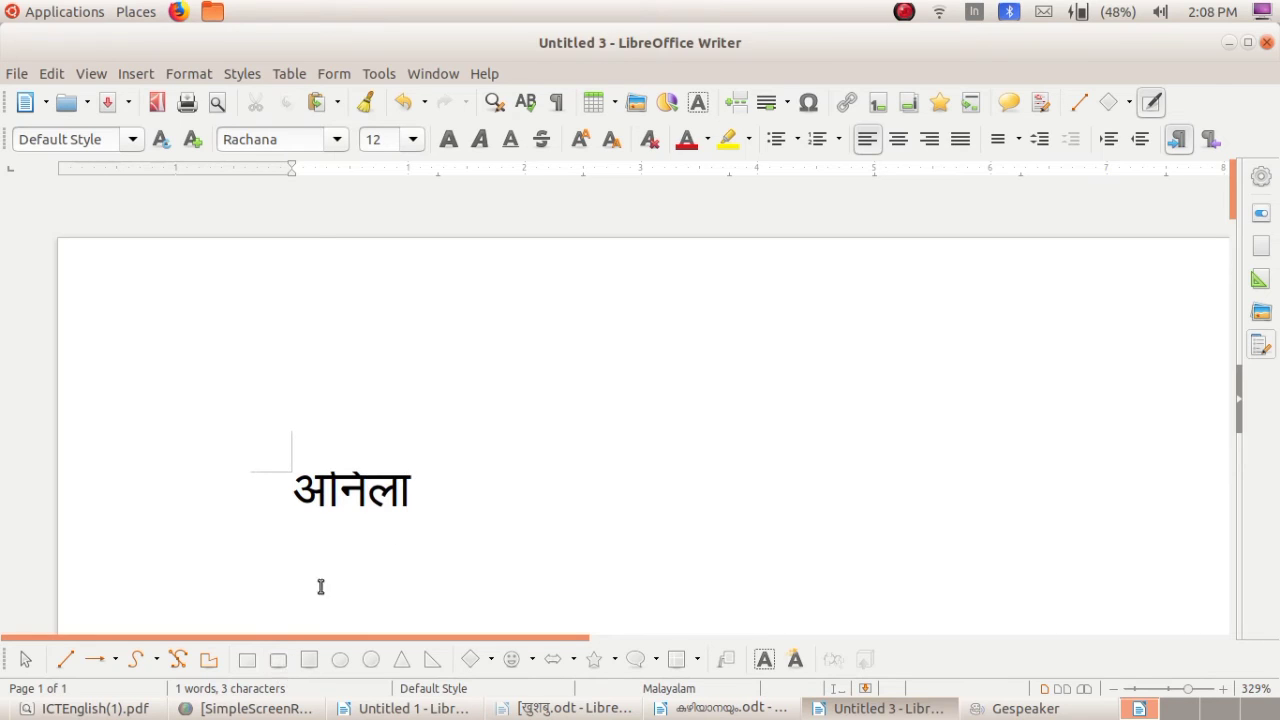
Step: Set the font of the Hindi word to Gargi and deselect it
left_click_drag(423, 497, 291, 498)
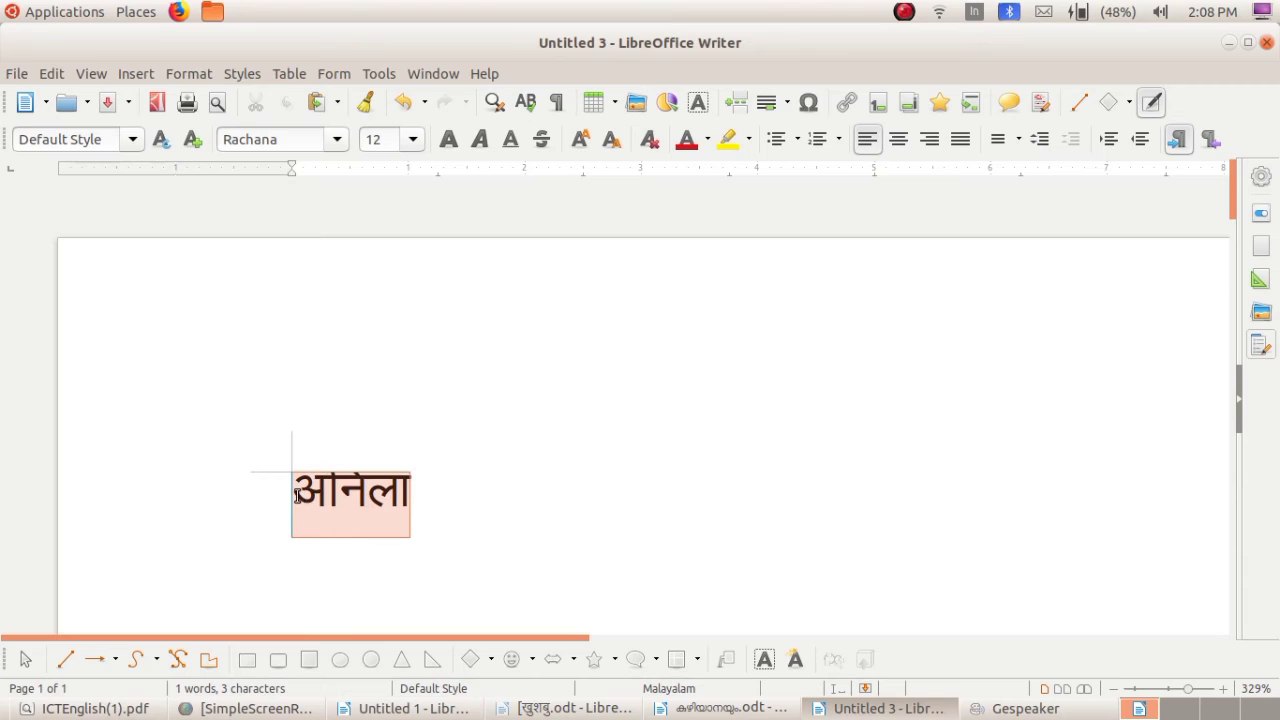
left_click(339, 141)
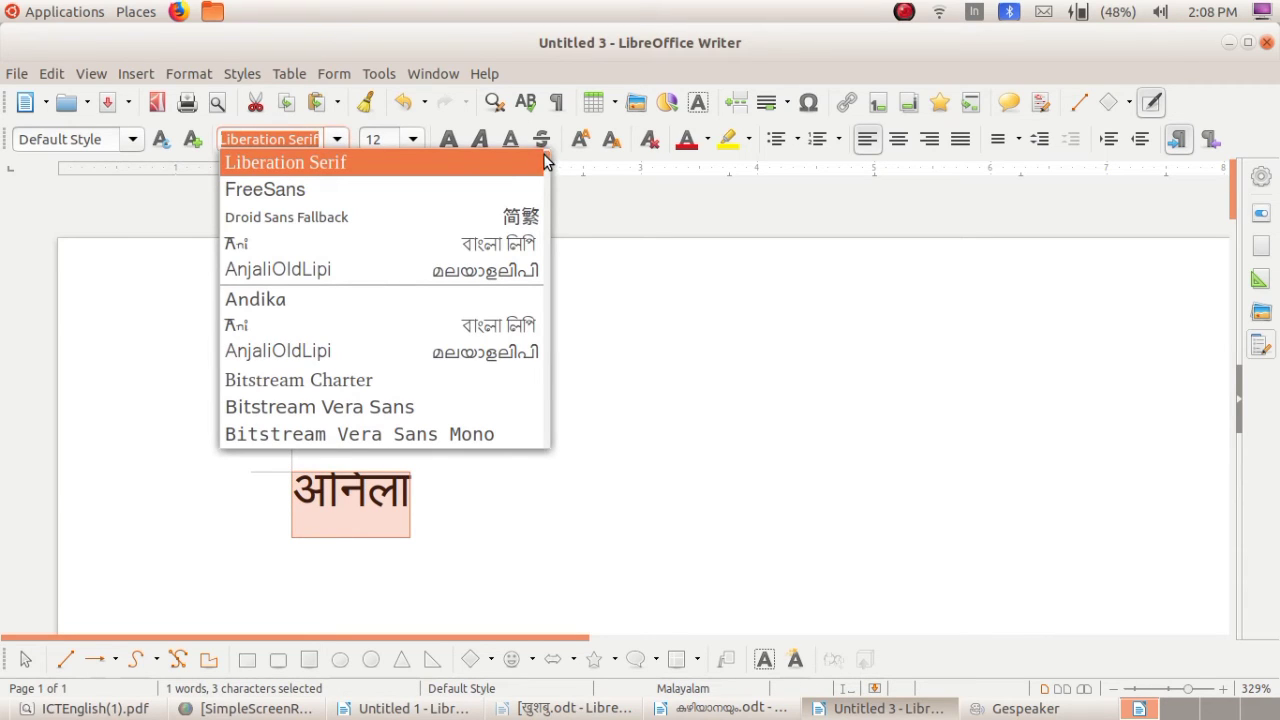
left_click_drag(546, 156, 543, 201)
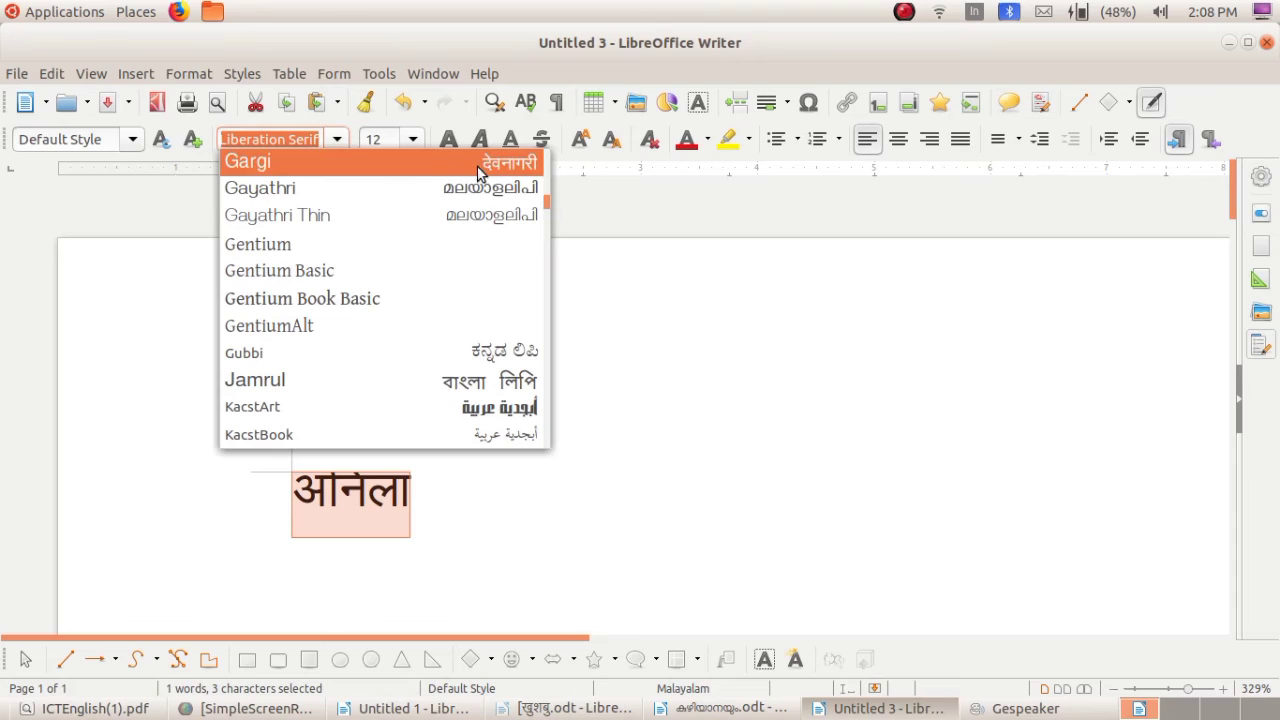
left_click(472, 163)
left_click(443, 486)
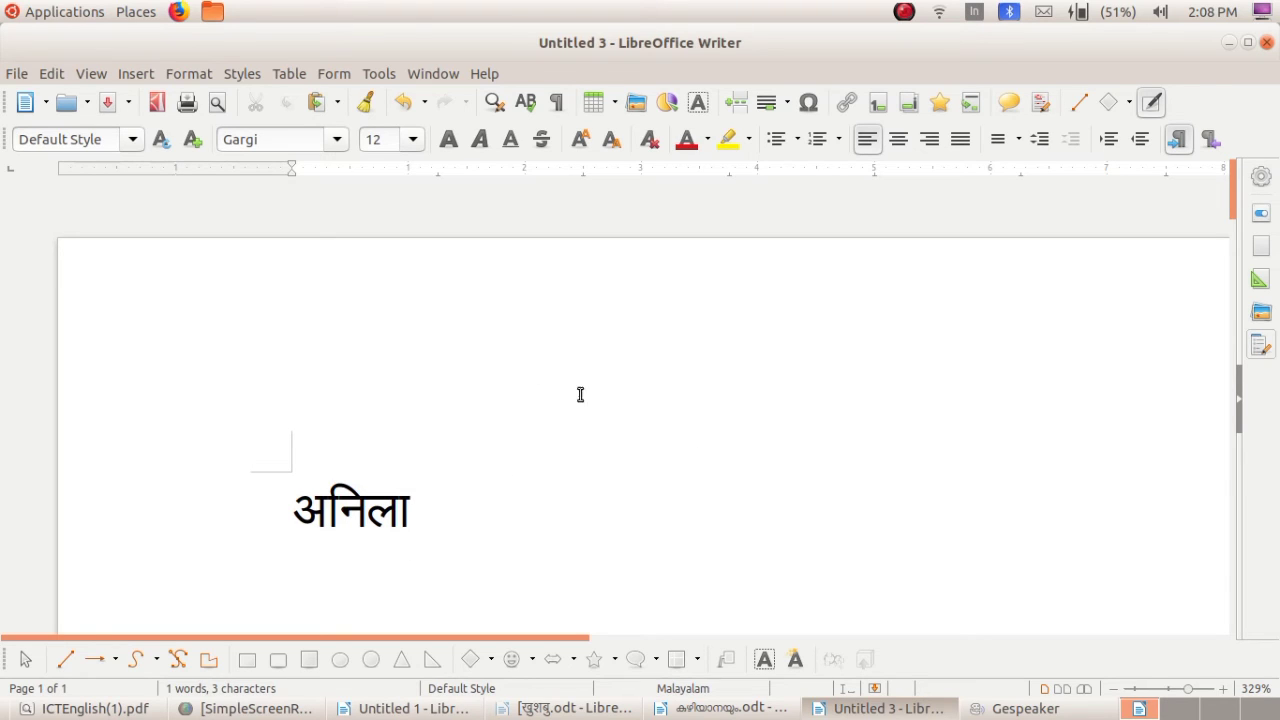
Step: View the keyboard layout chart for the Indian input source and close it
left_click(974, 14)
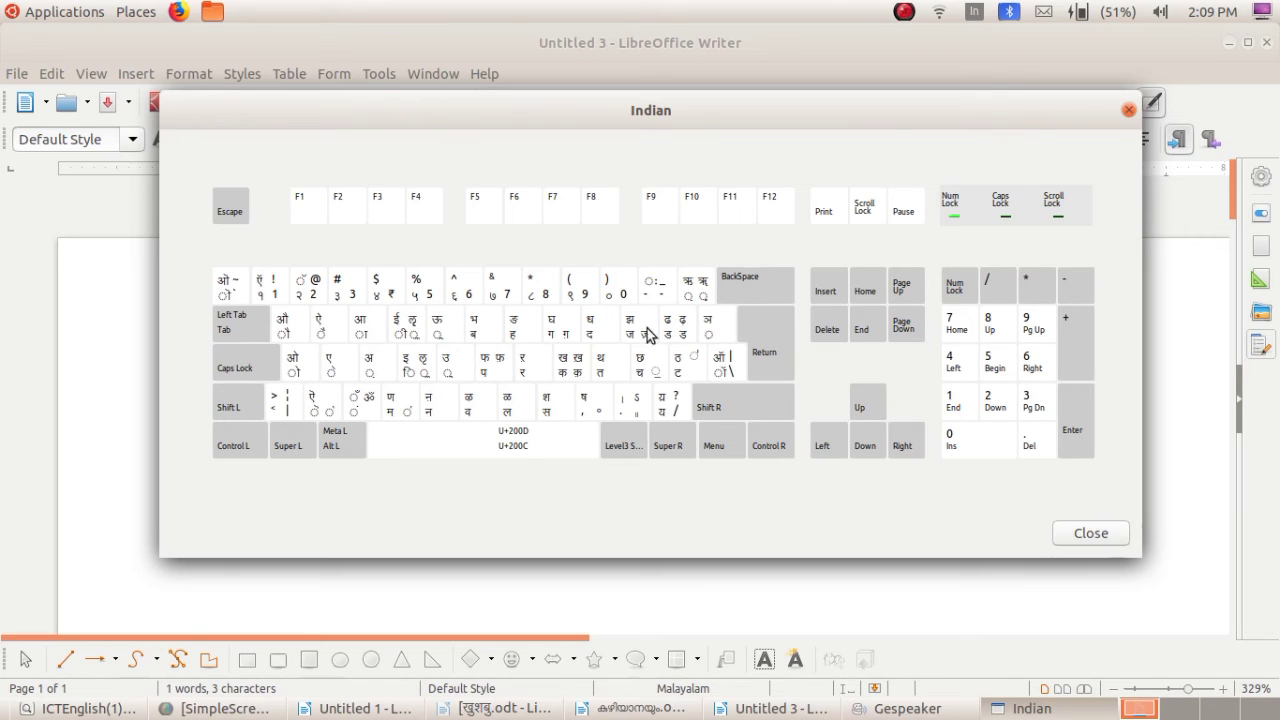
left_click(1129, 110)
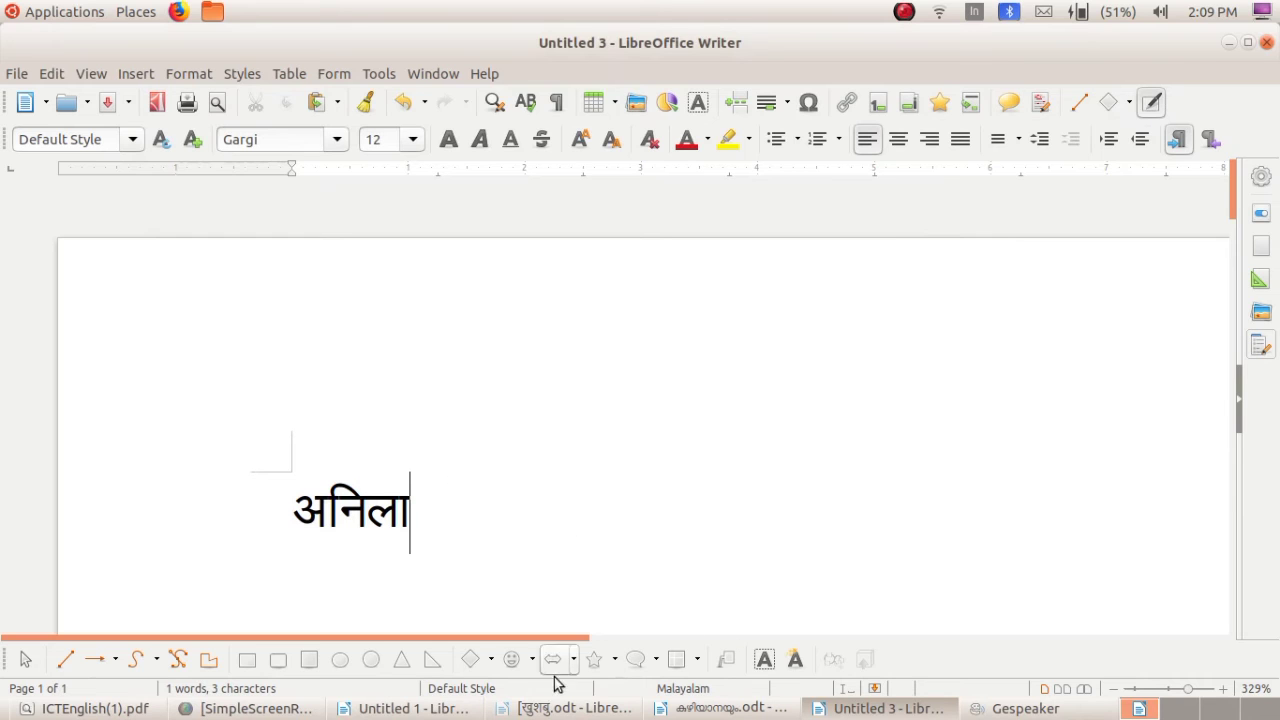
Step: Find the Hindi Reader lines on page 46 of the ICT textbook PDF and switch to the खुशबु.odt document
left_click(150, 708)
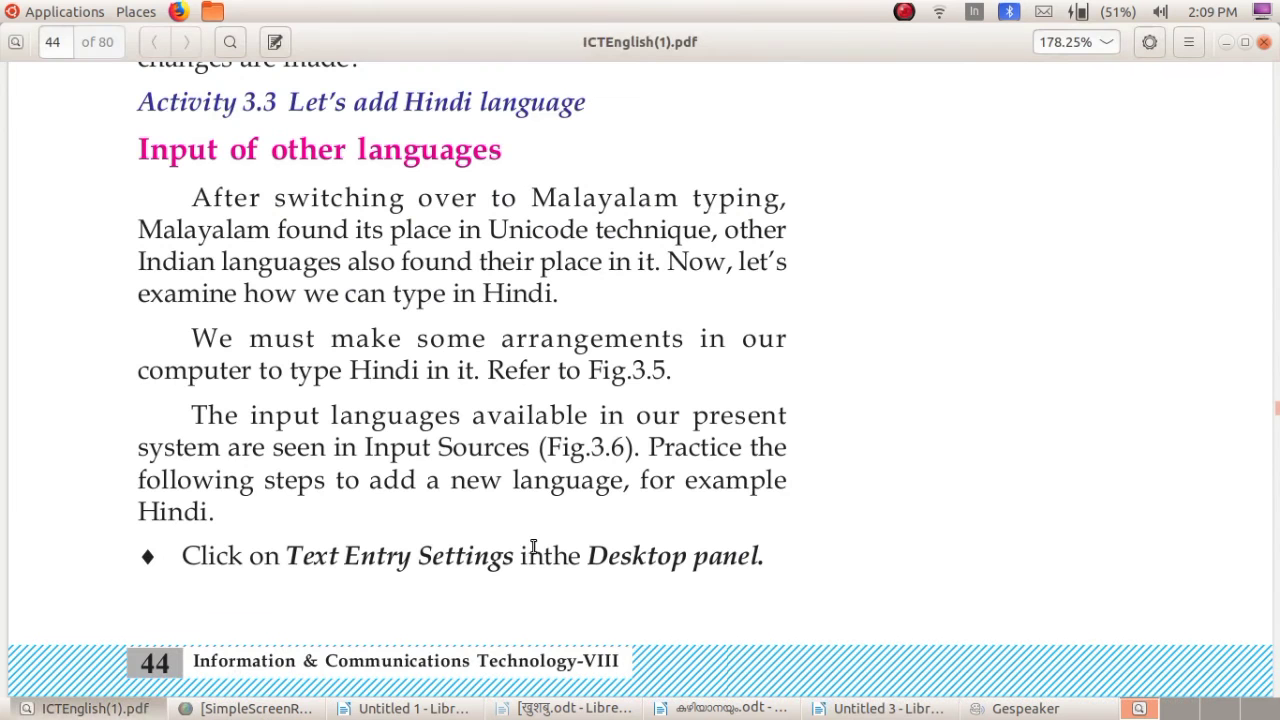
scroll(533, 546, "down", 10)
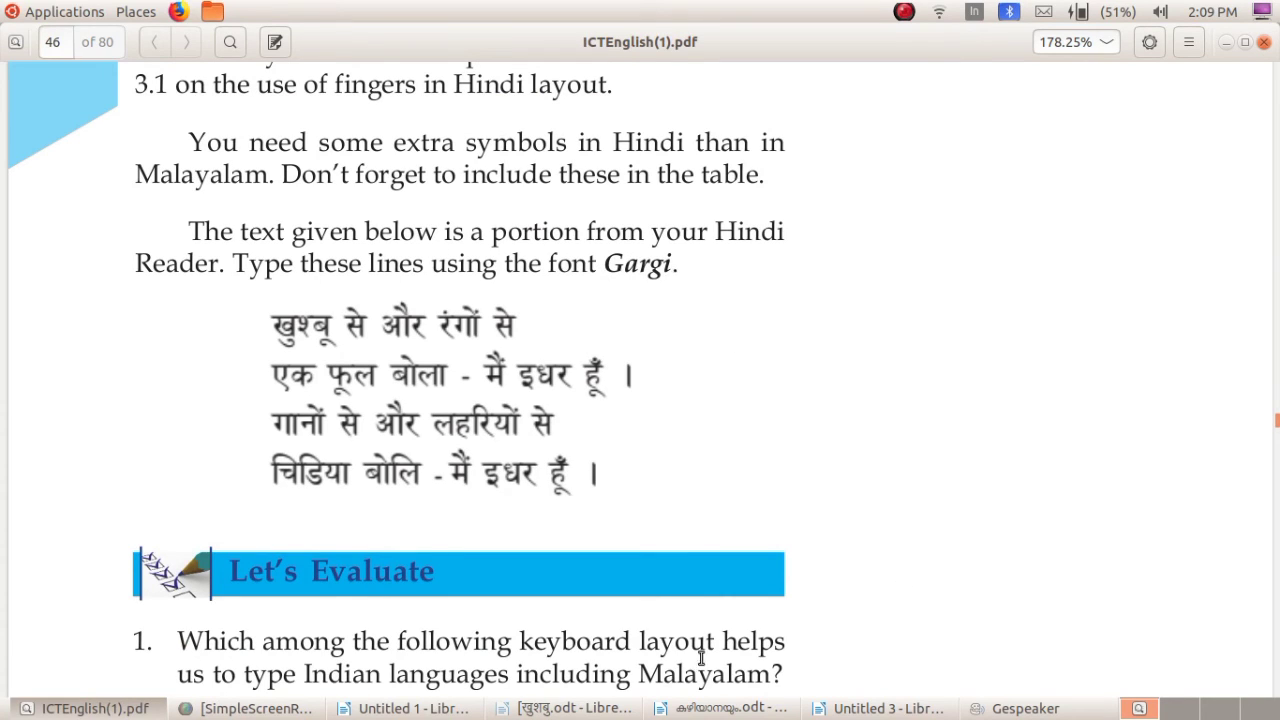
left_click(565, 708)
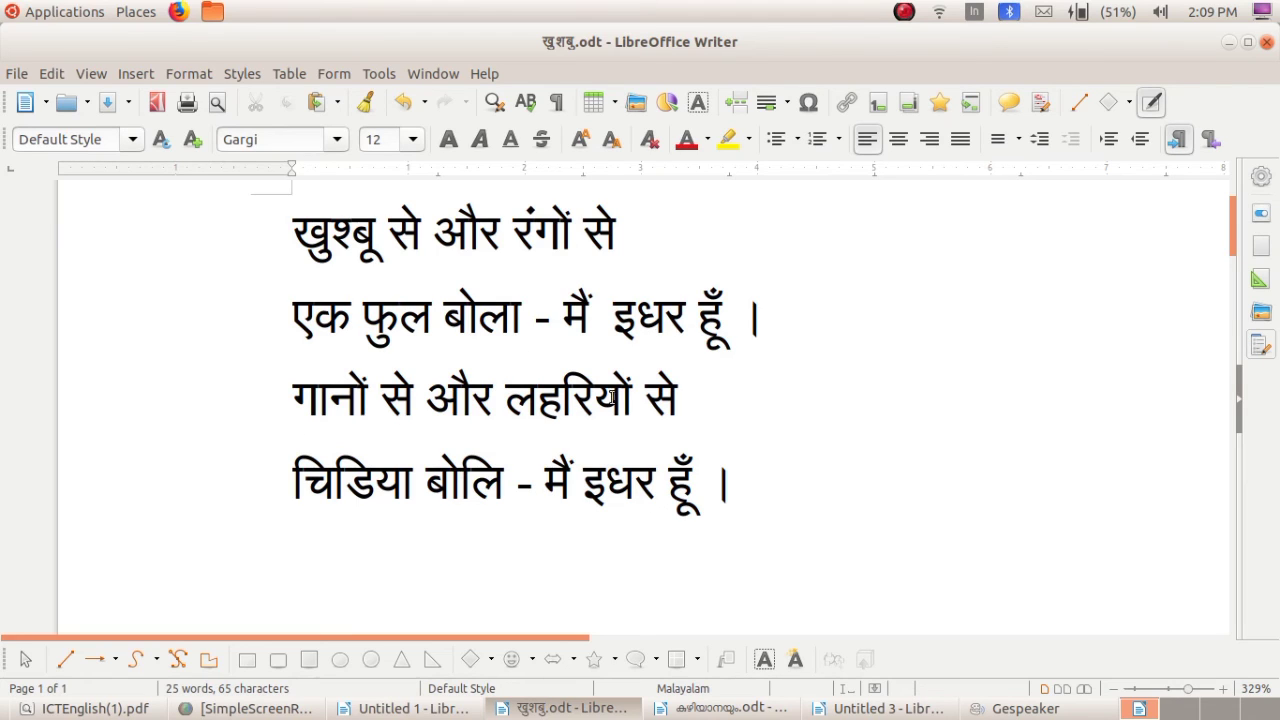
left_click(973, 13)
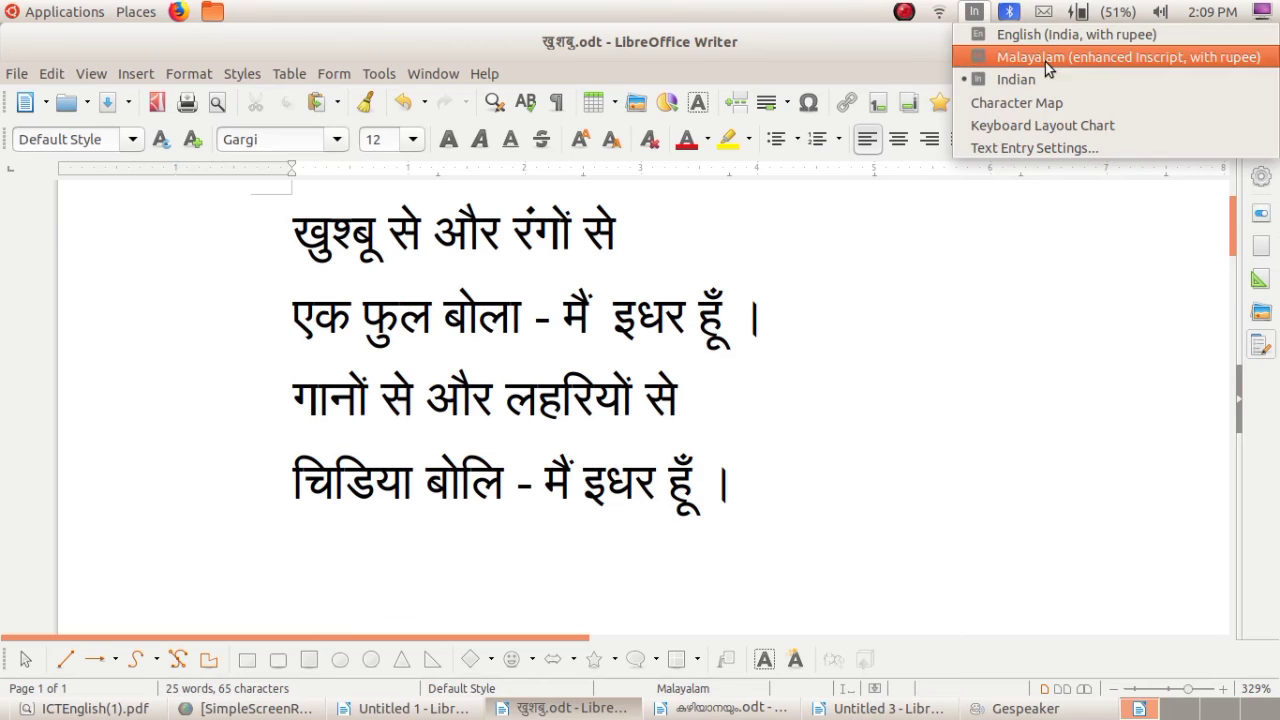
left_click(780, 335)
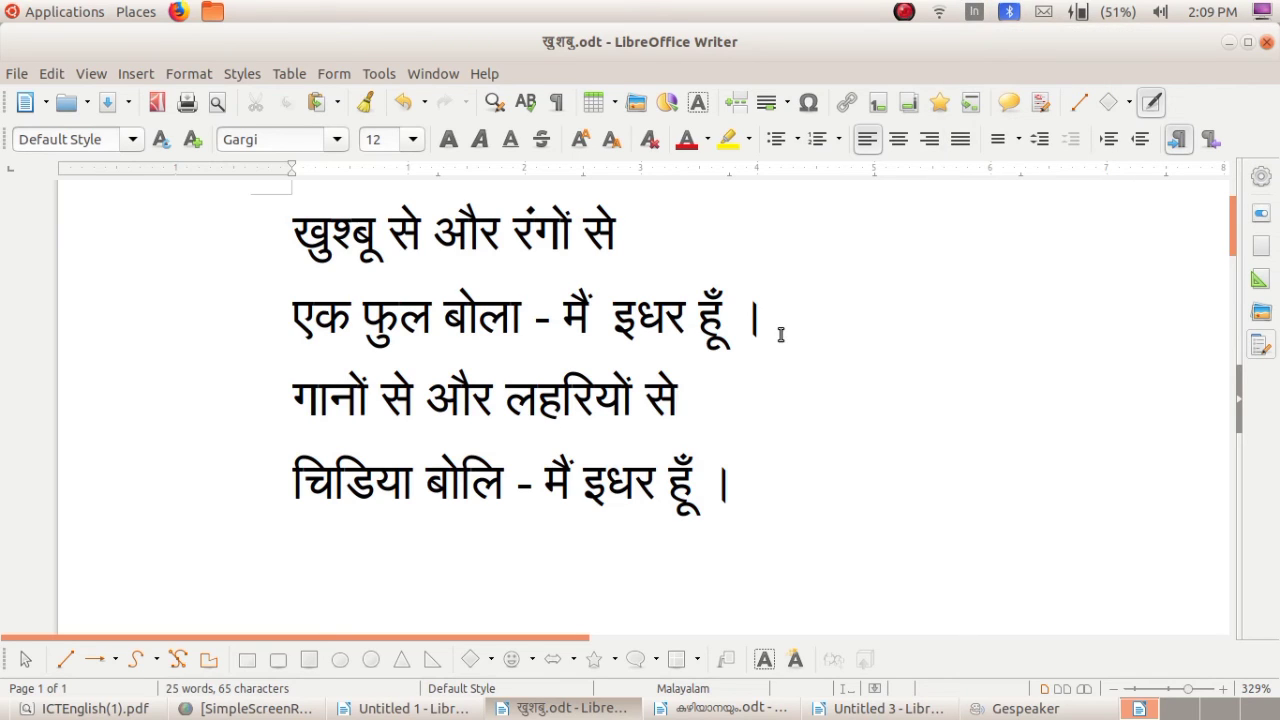
left_click(784, 340)
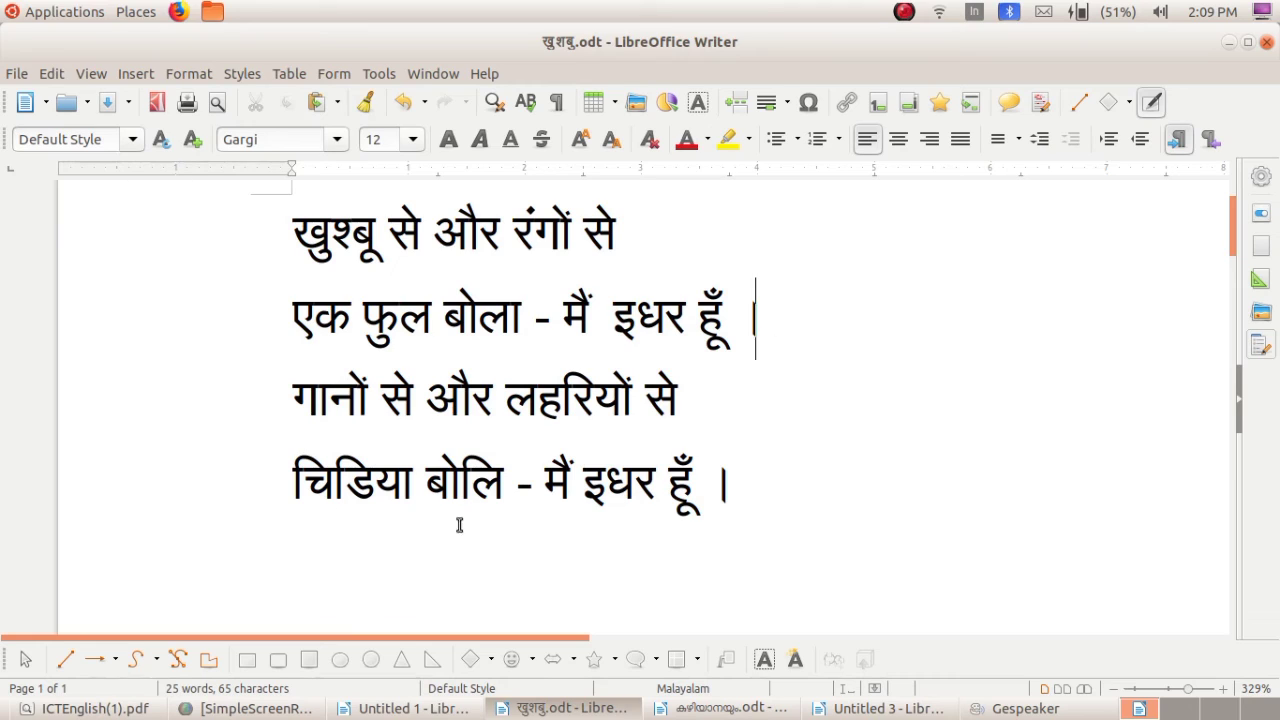